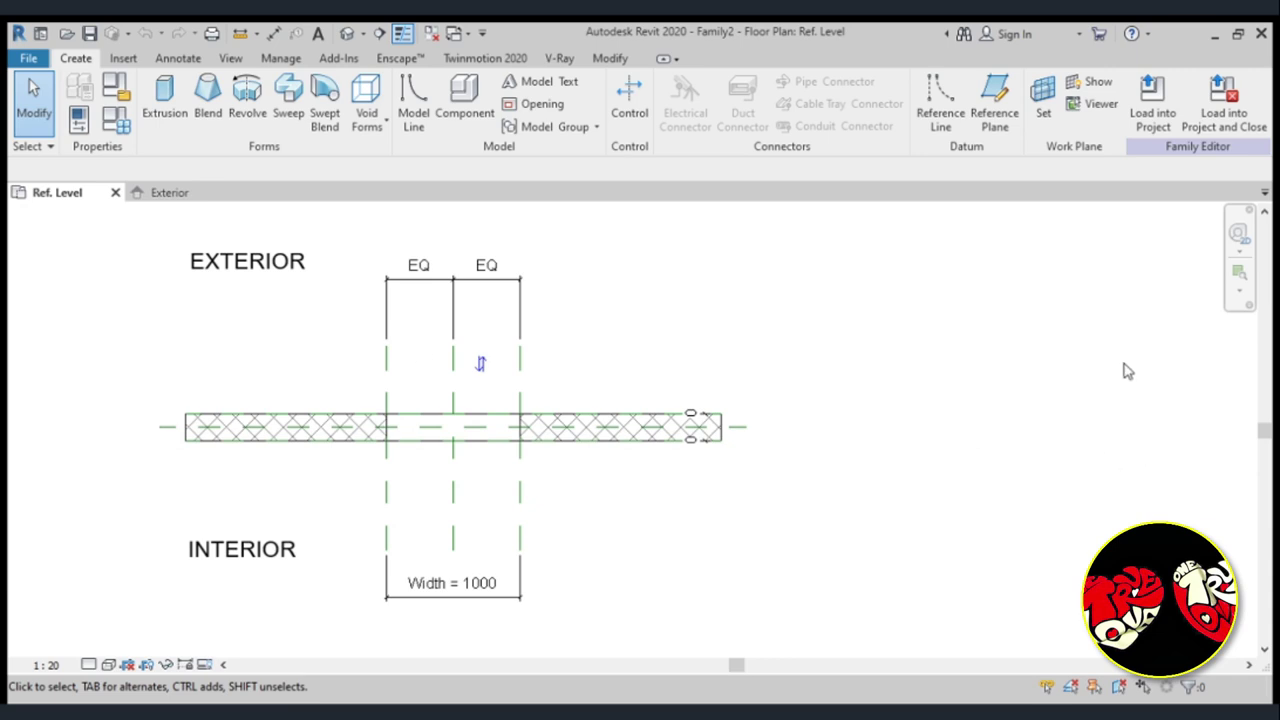
Show the Exterior elevation, zoomed to the 1500-high opening above the 800 sill.
key("ctrl+Tab")
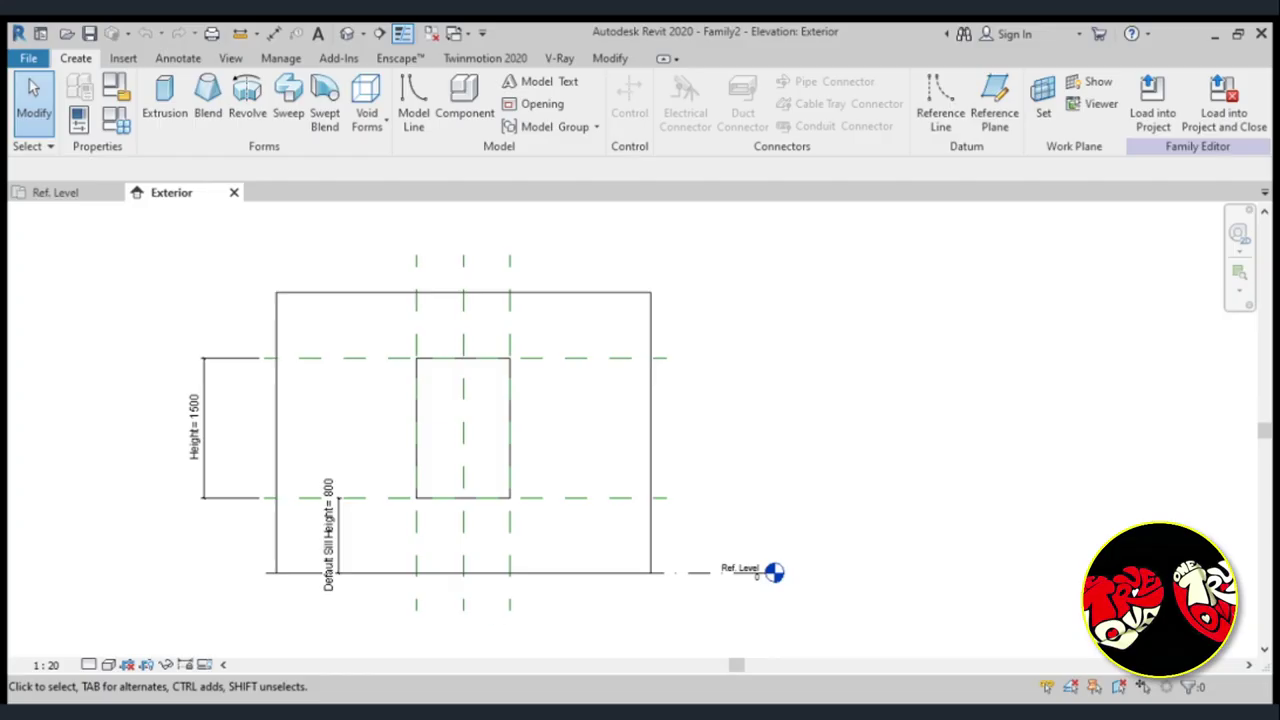
scroll(328, 433, "up", 1)
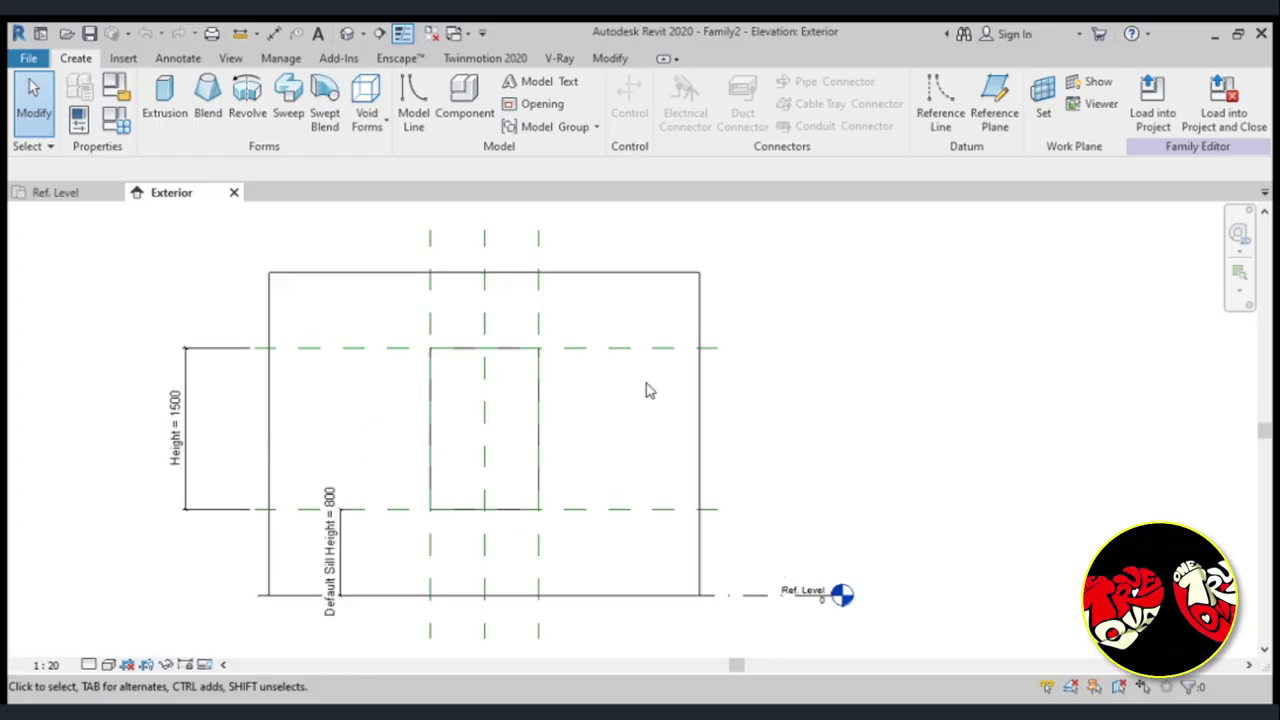
scroll(349, 445, "up", 1)
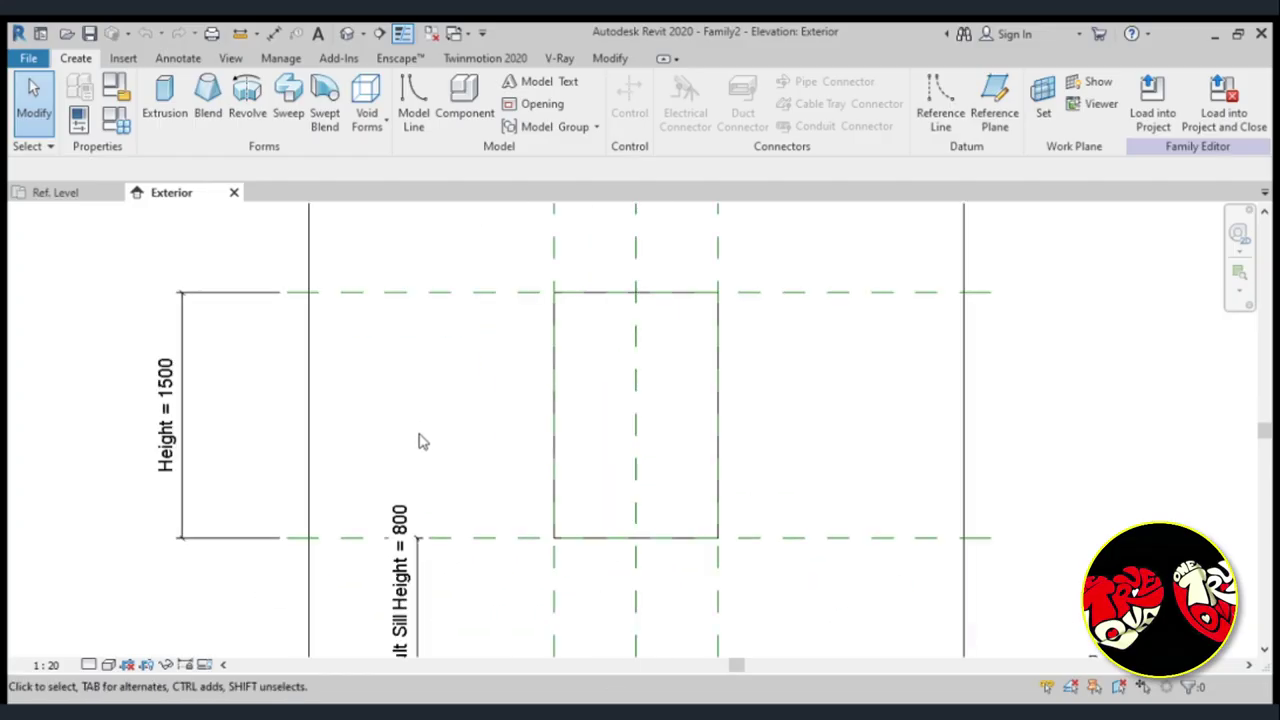
scroll(447, 482, "down", 1)
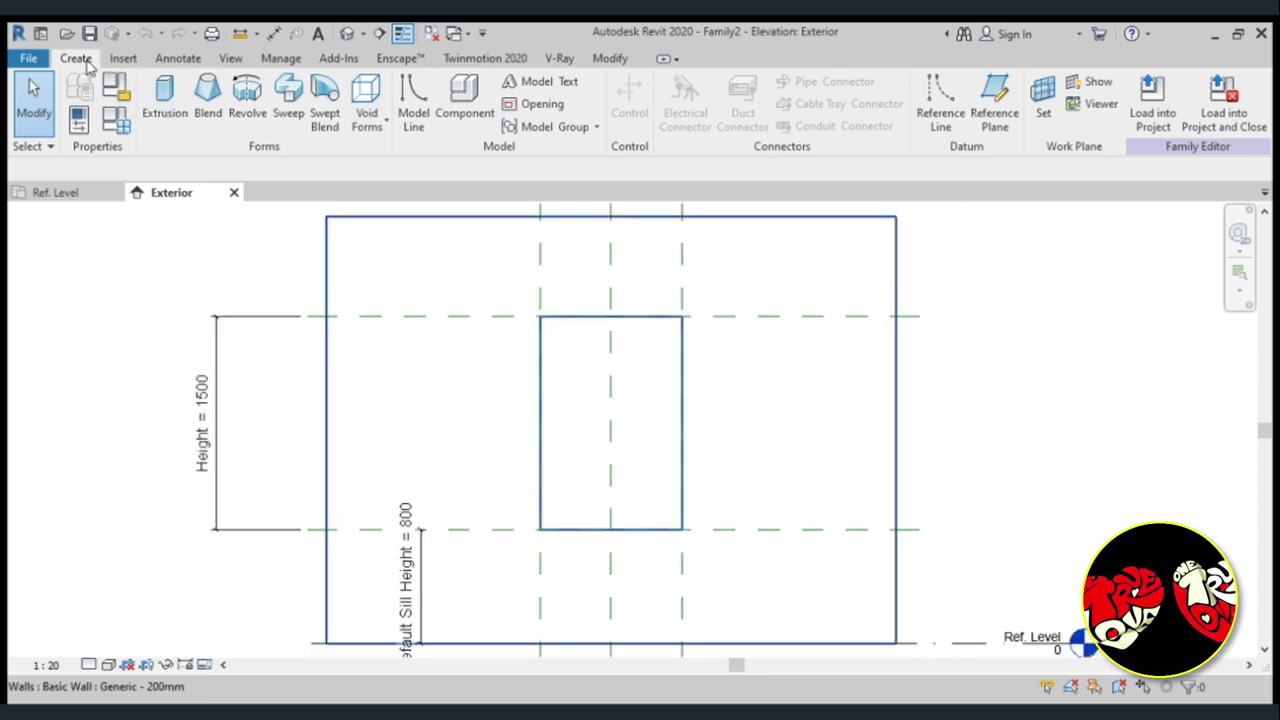
Draw two vertical reference planes through the window opening.
left_click(1016, 112)
left_click(644, 262)
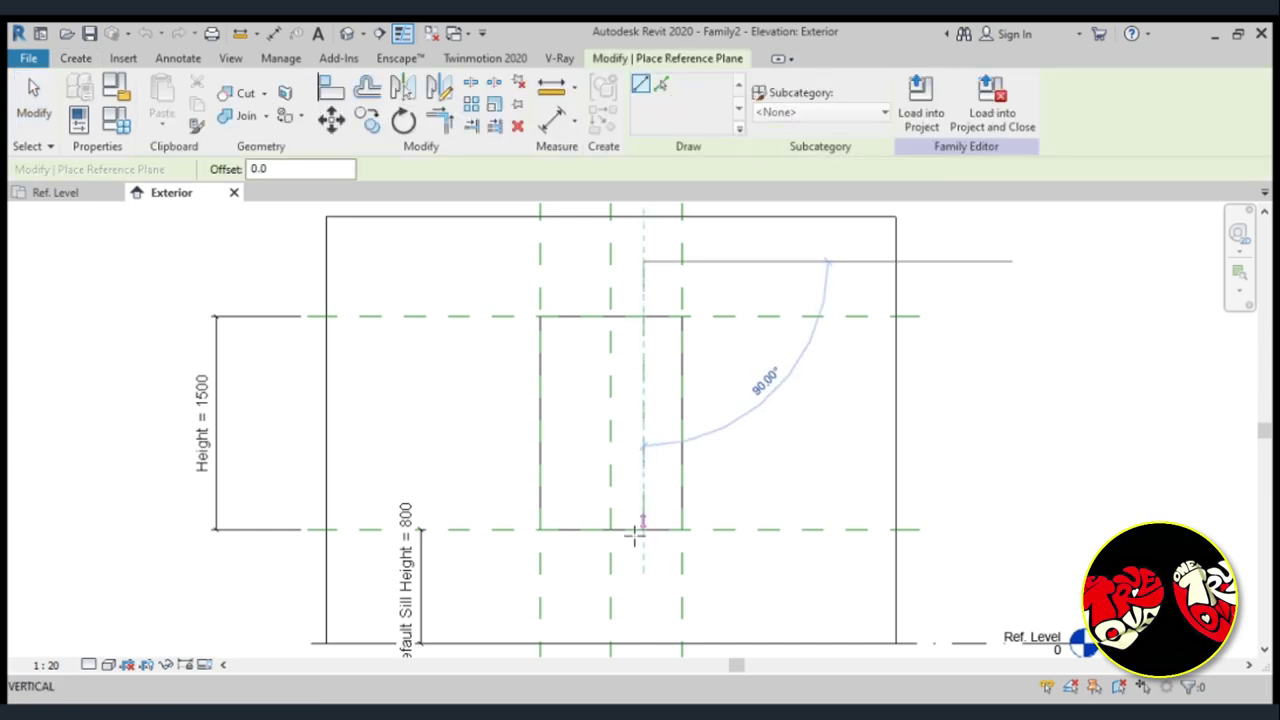
left_click(643, 567)
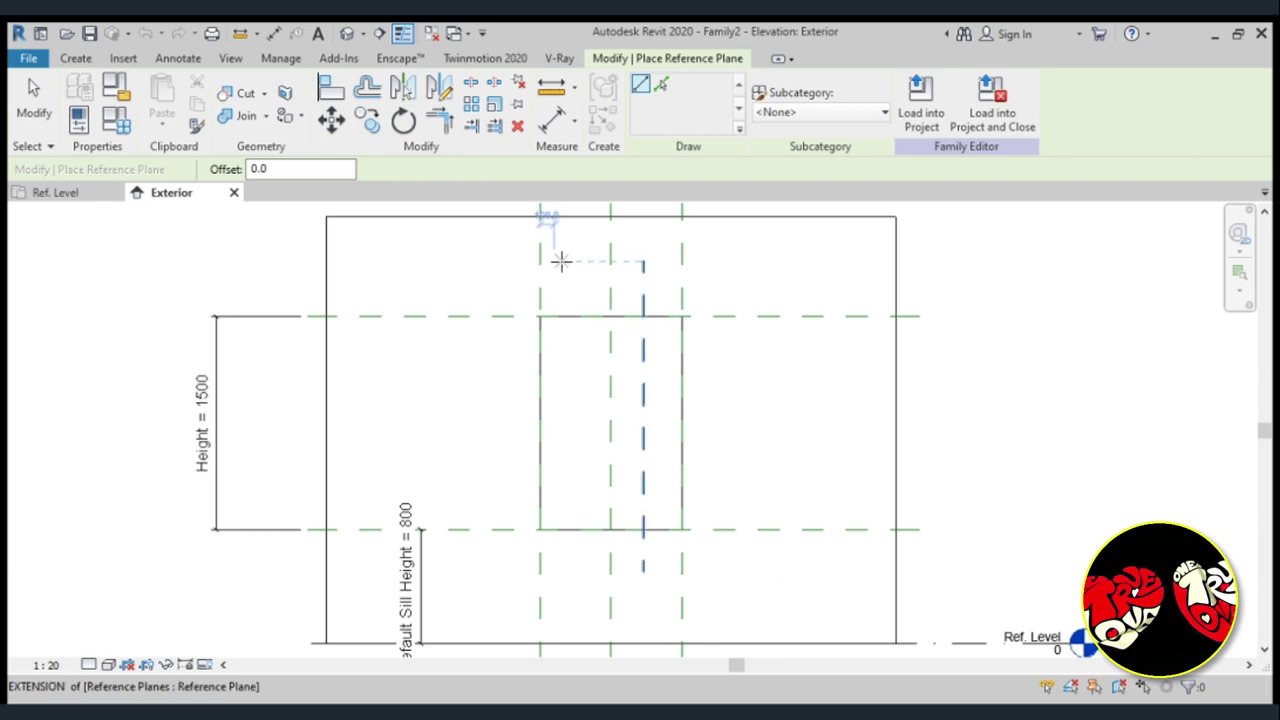
left_click(568, 262)
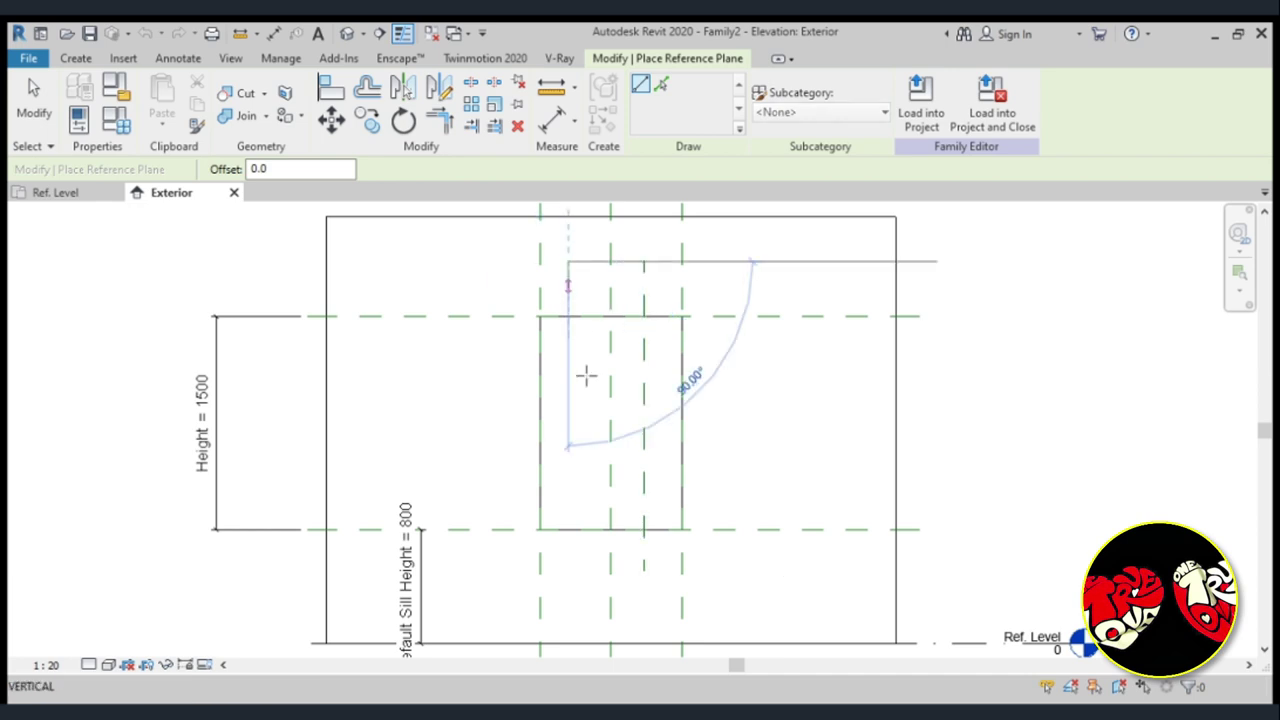
left_click(568, 570)
Draw three horizontal reference planes near the opening's head, sill and middle.
left_click(493, 336)
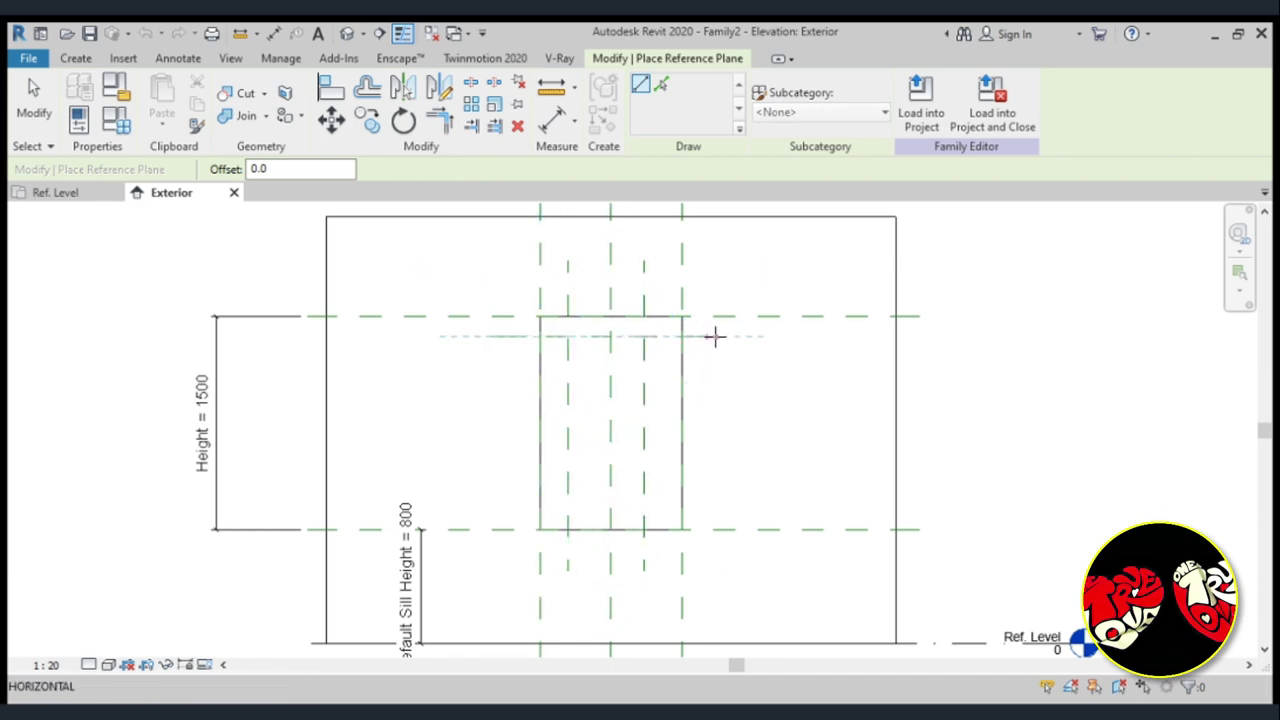
left_click(728, 336)
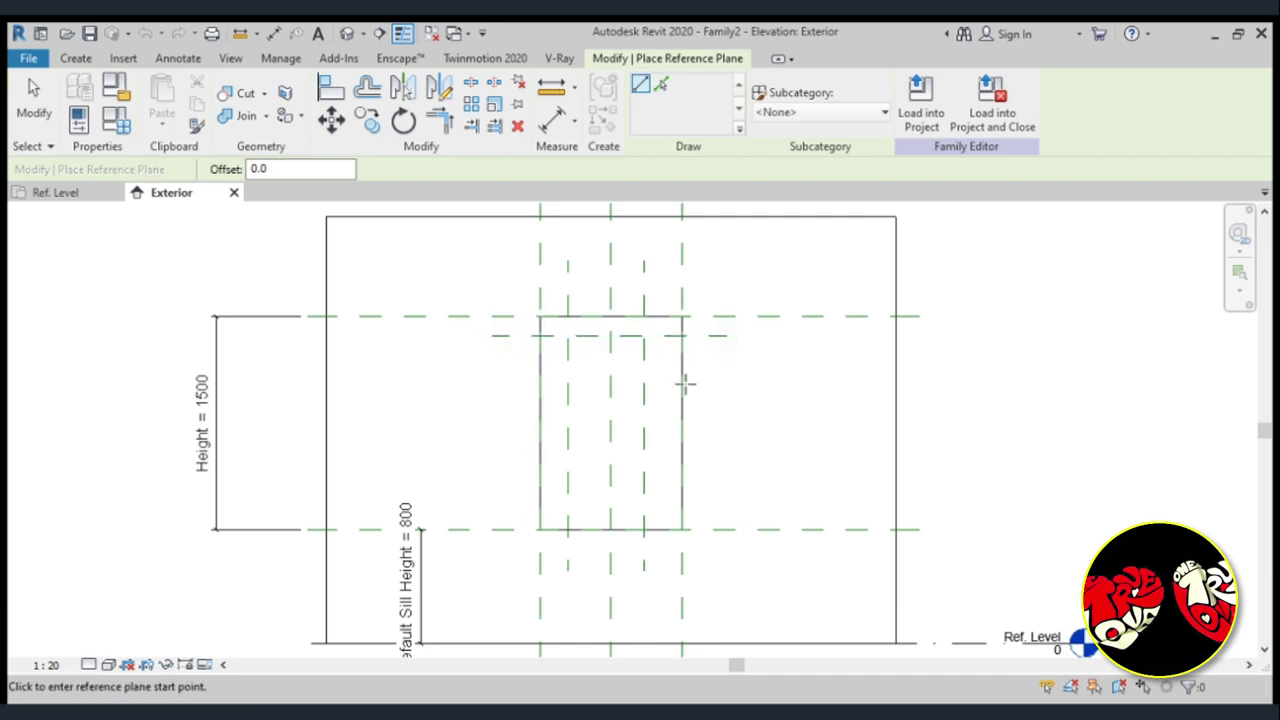
left_click(476, 507)
left_click(789, 506)
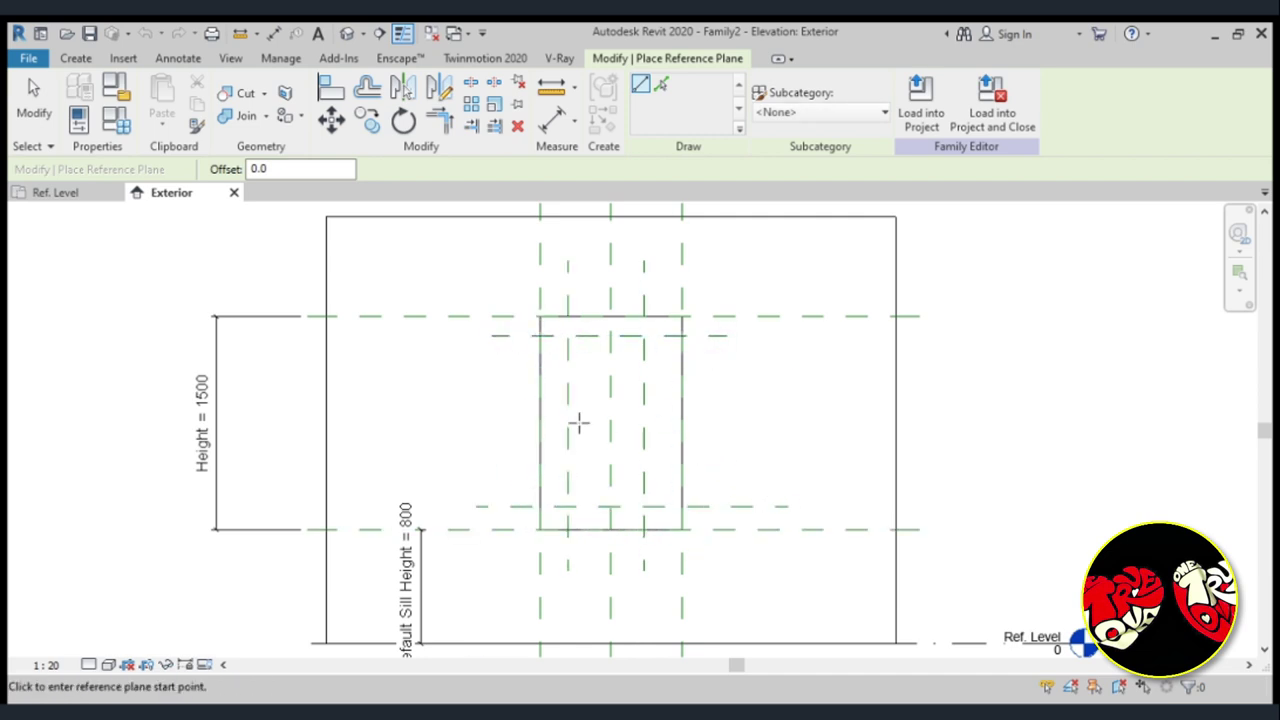
left_click(490, 408)
left_click(747, 408)
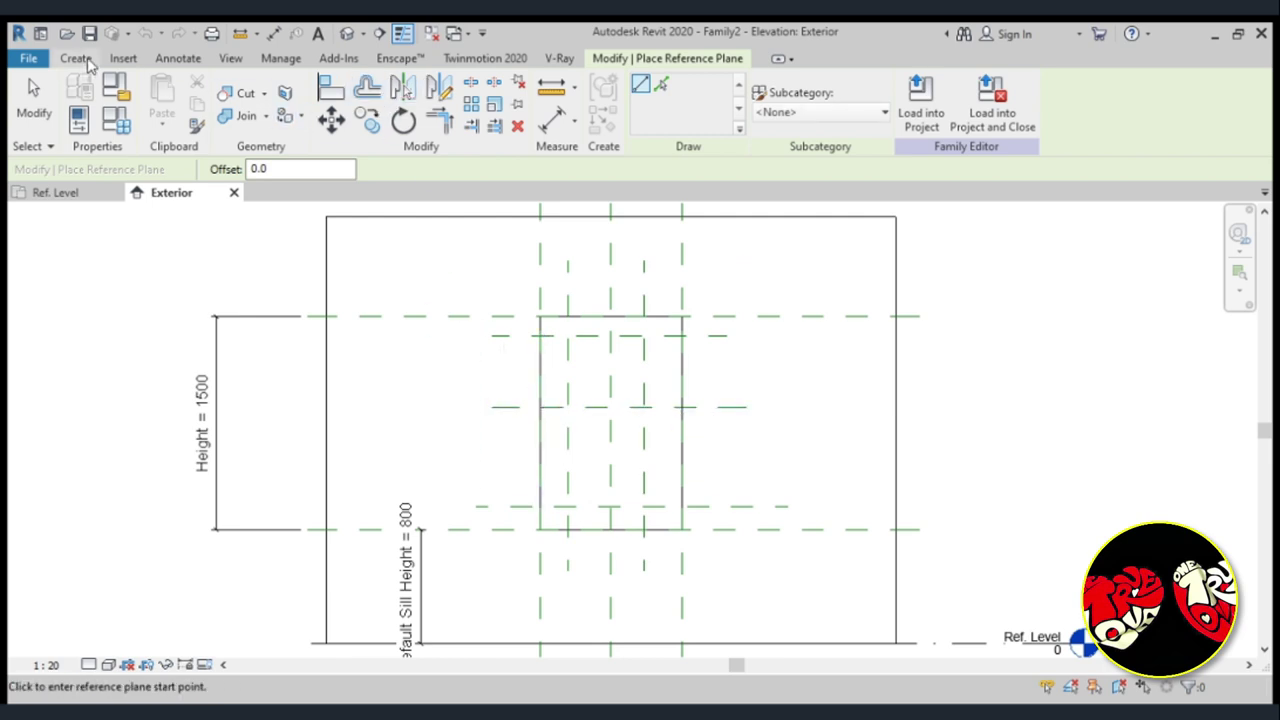
left_click(180, 60)
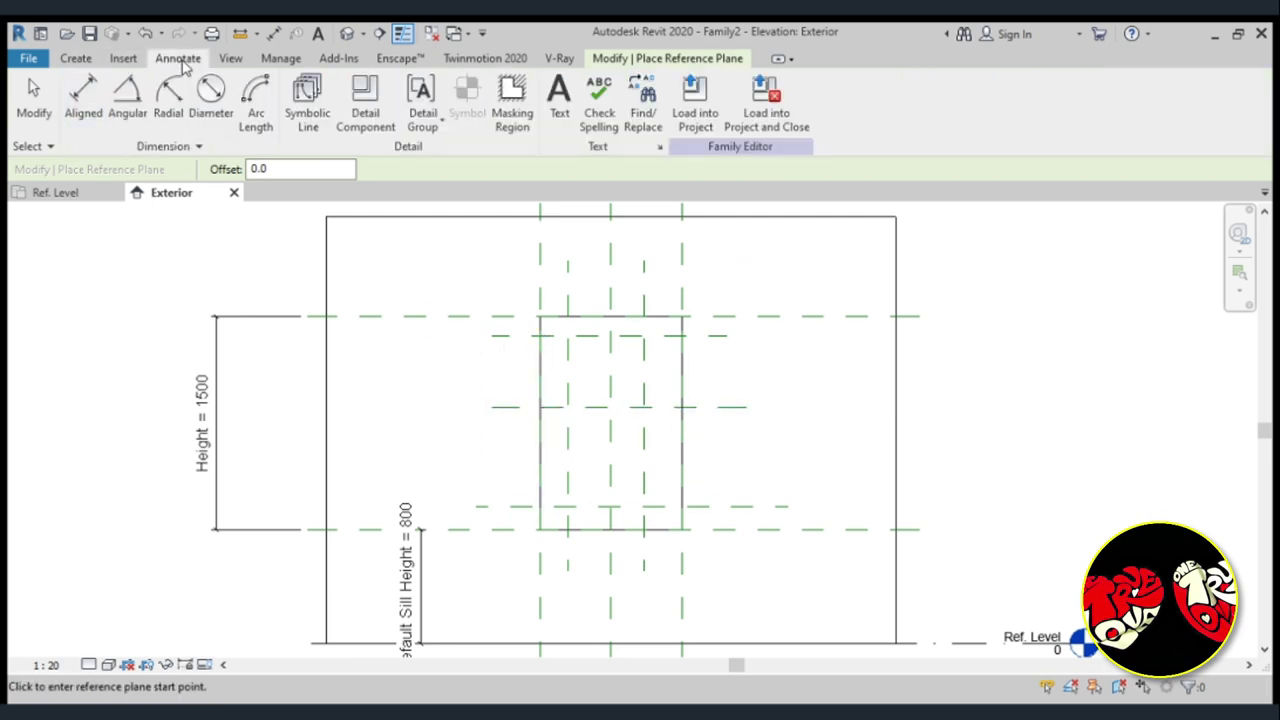
Add a 160 aligned dimension from the sill to the lower horizontal plane, text shifted left.
left_click(103, 108)
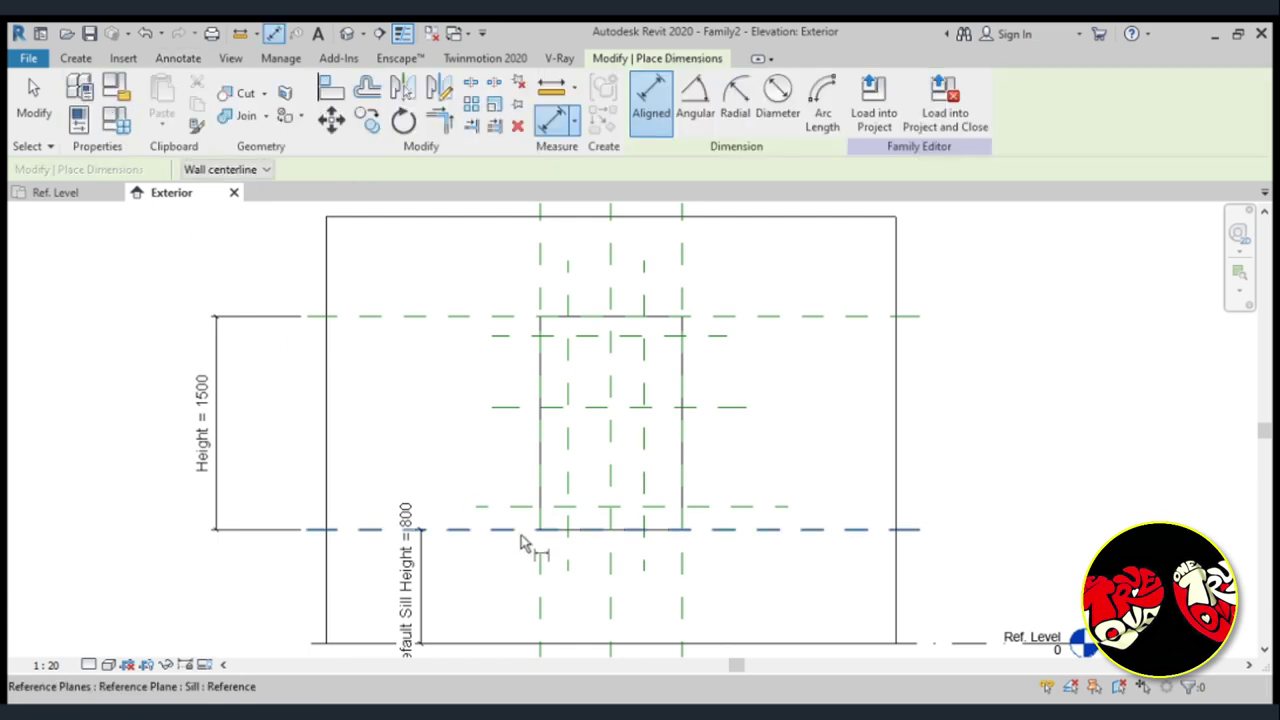
scroll(520, 535, "down", 1)
scroll(522, 540, "up", 2)
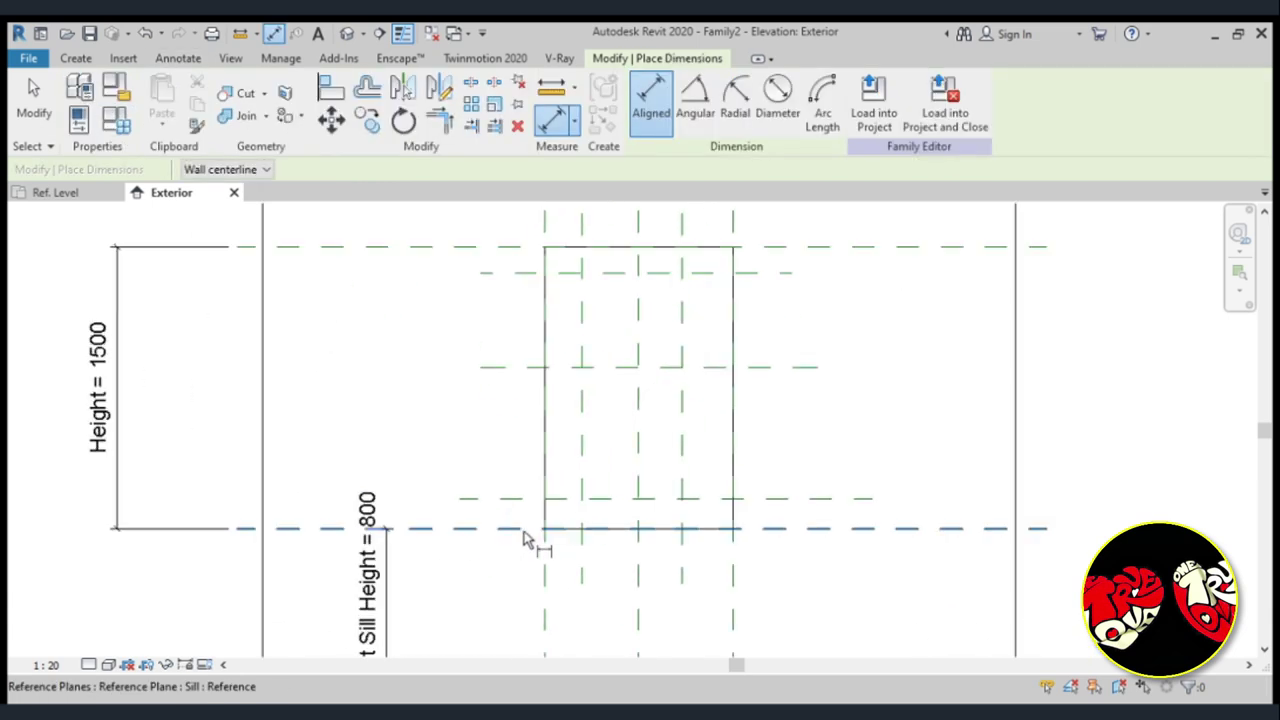
left_click(523, 530)
left_click(520, 498)
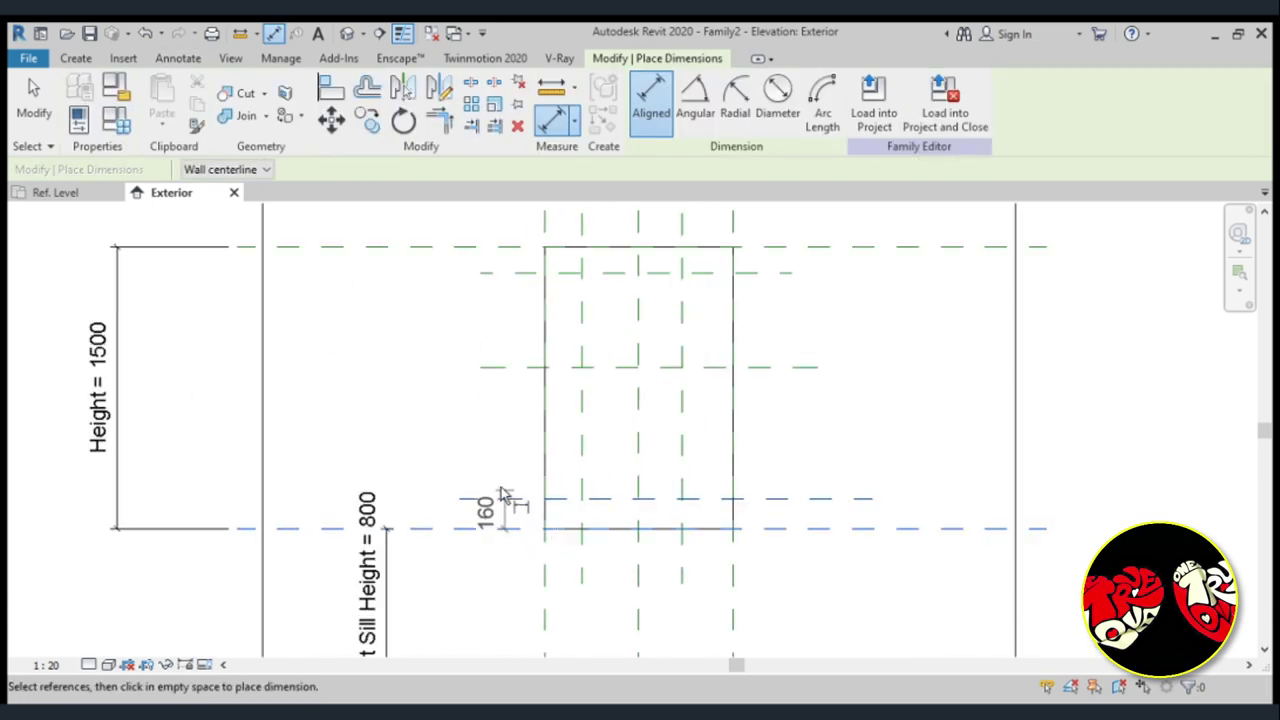
left_click(476, 484)
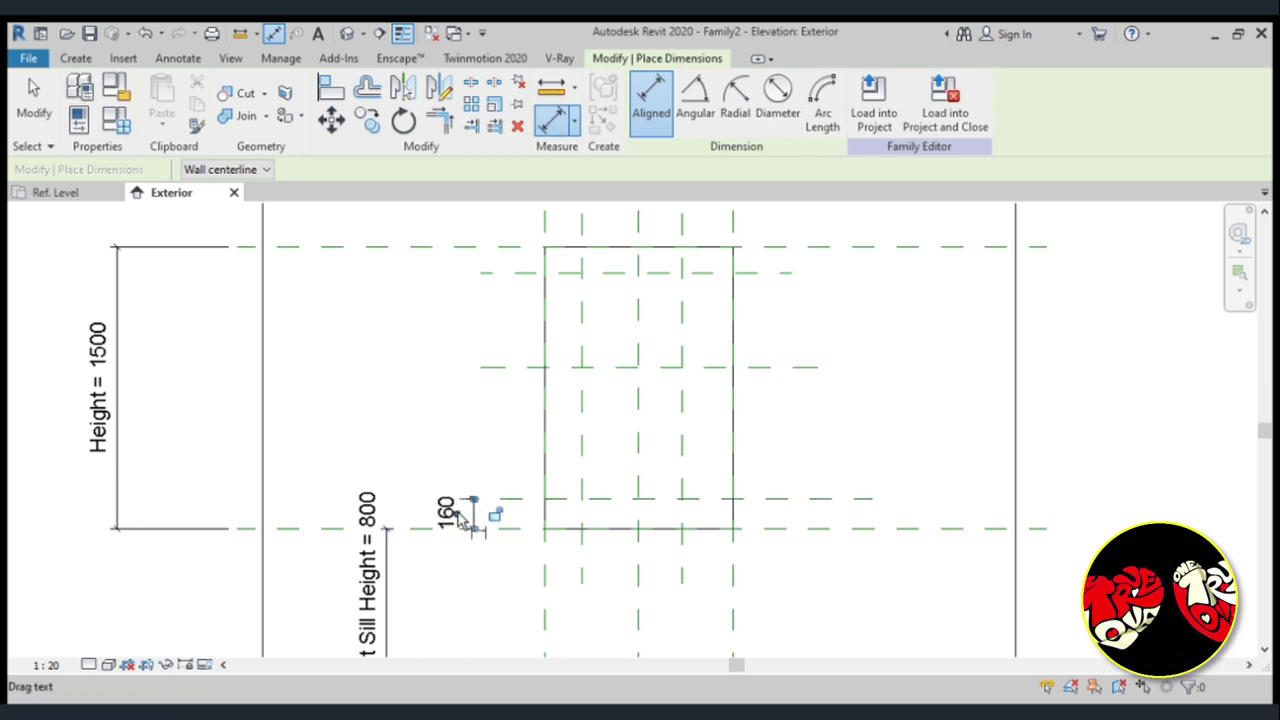
left_click_drag(456, 508, 440, 522)
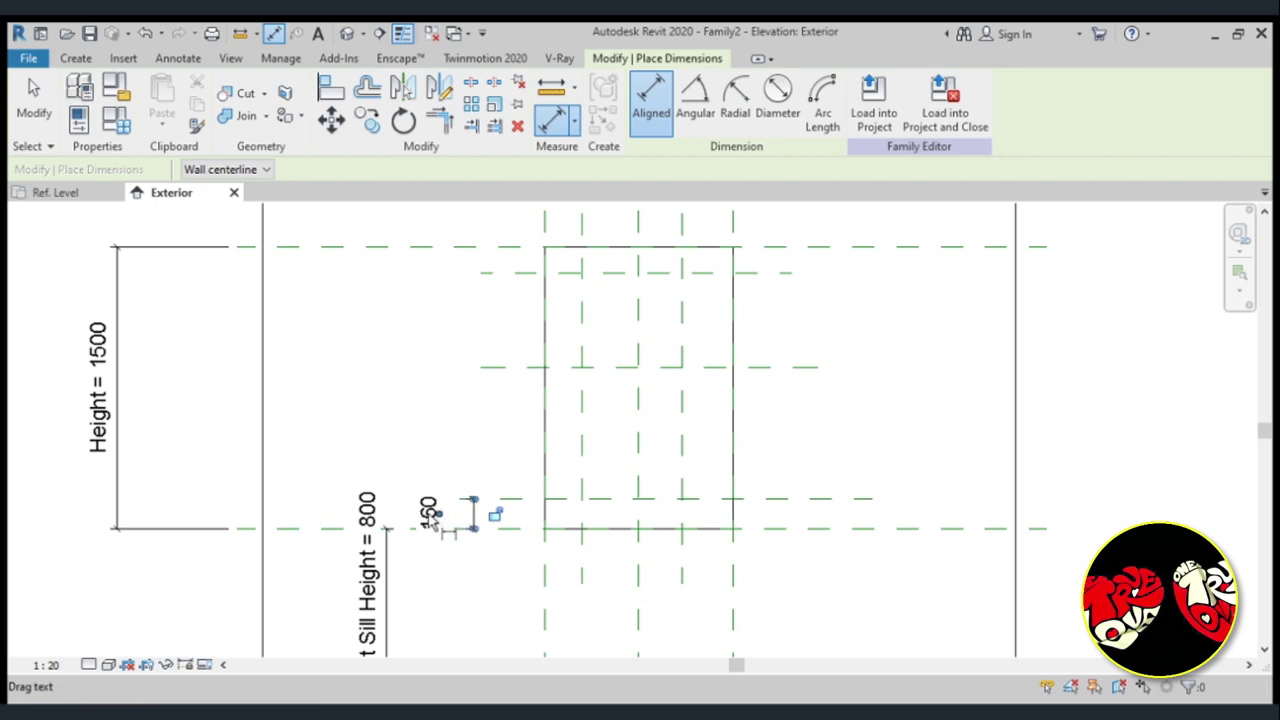
left_click_drag(430, 520, 418, 518)
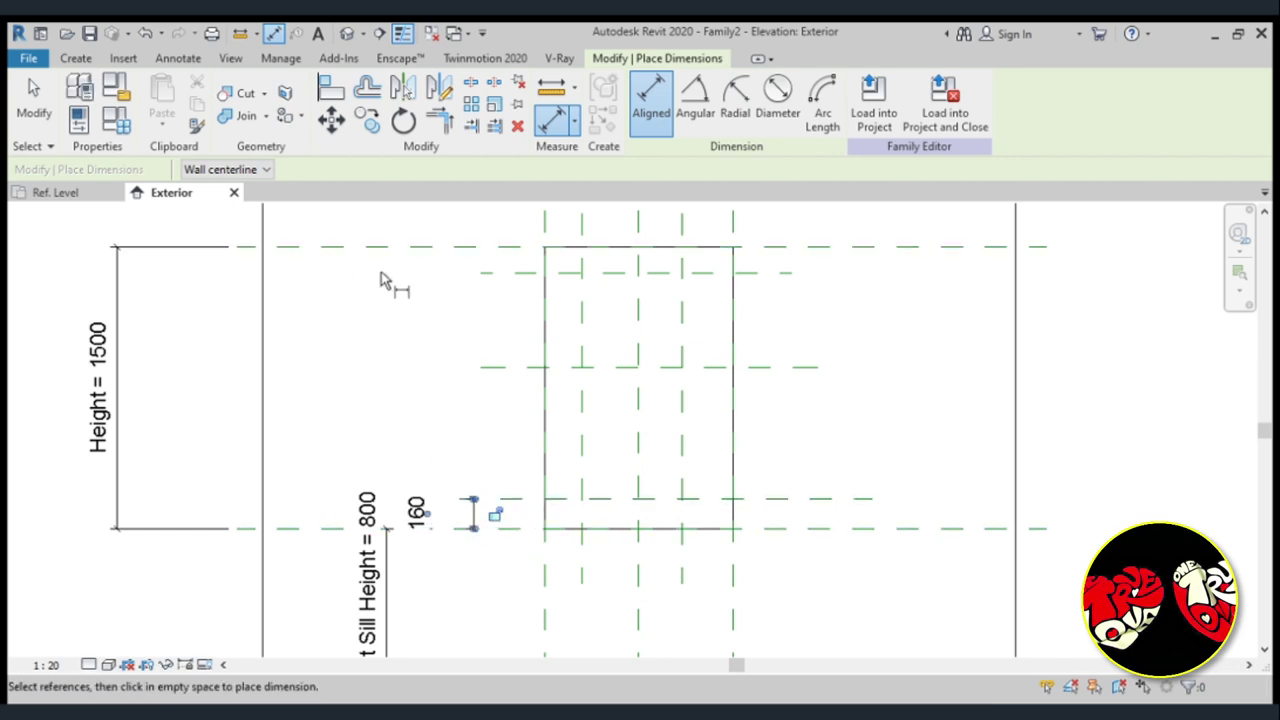
left_click(33, 100)
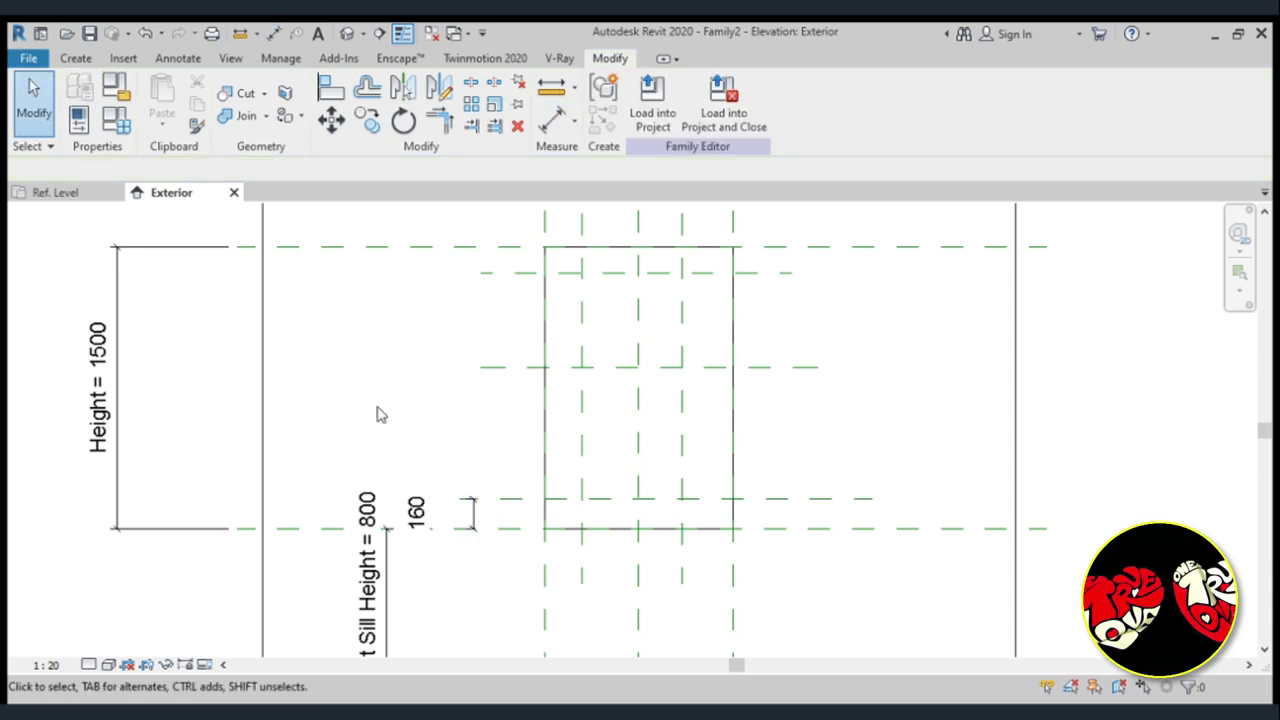
Place the lower horizontal plane 100 above the sill and the upper one 100 below the head.
left_click(491, 500)
left_click(420, 511)
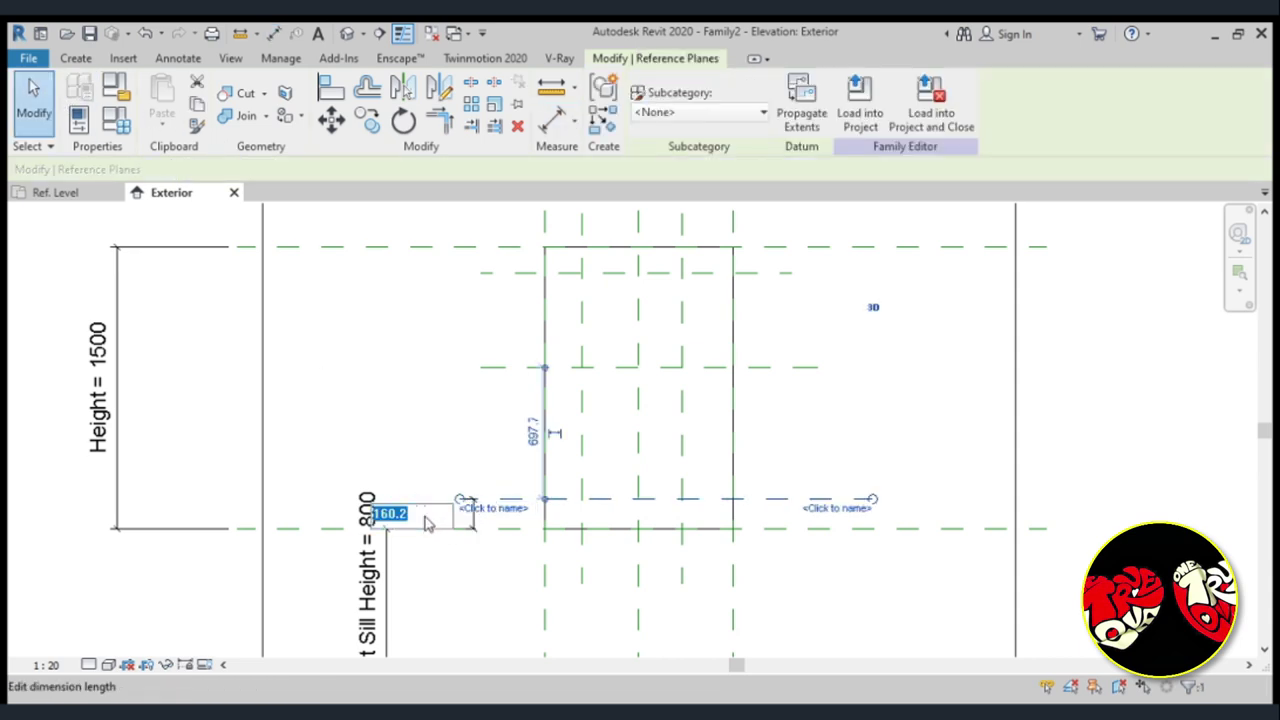
type("100")
key("Return")
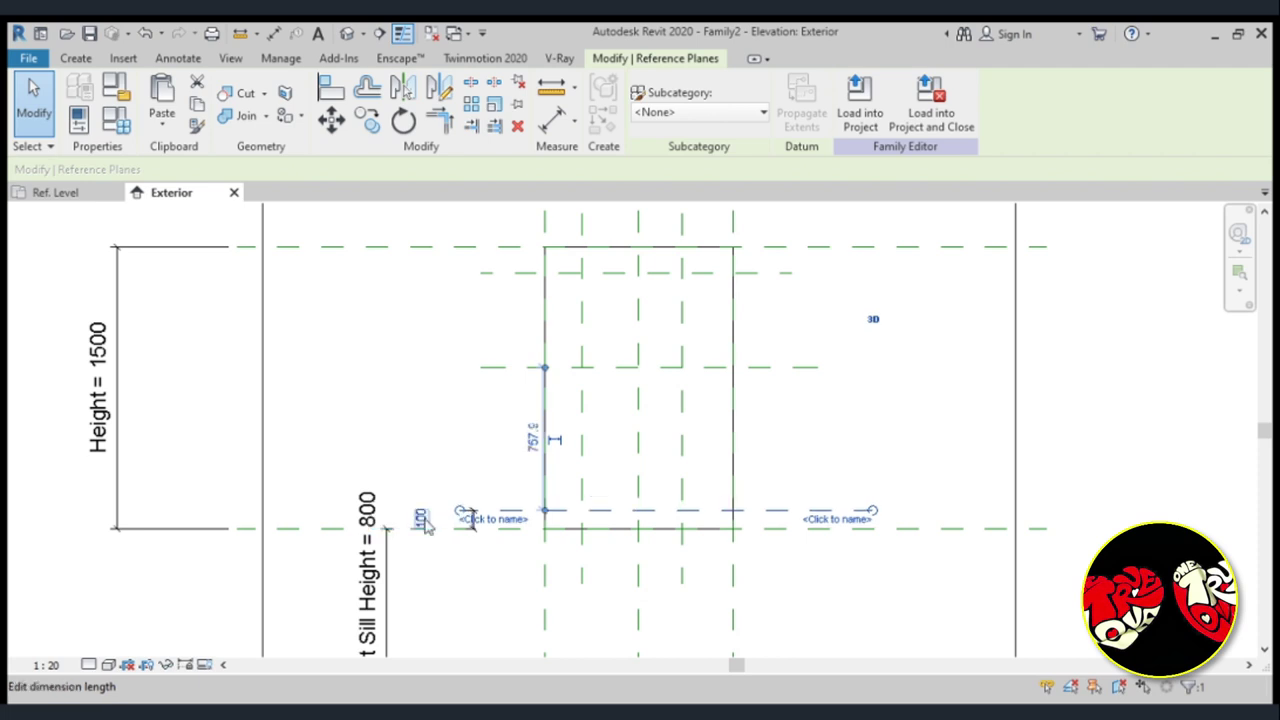
left_click(515, 273)
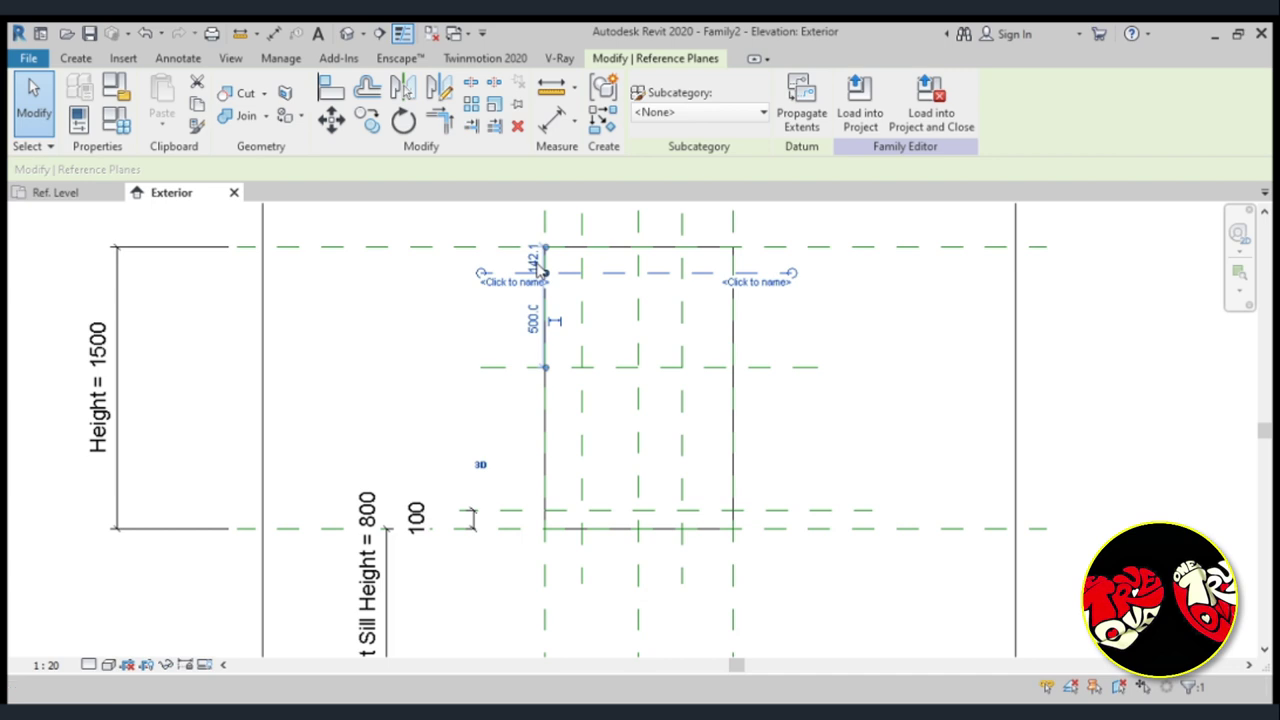
left_click(536, 263)
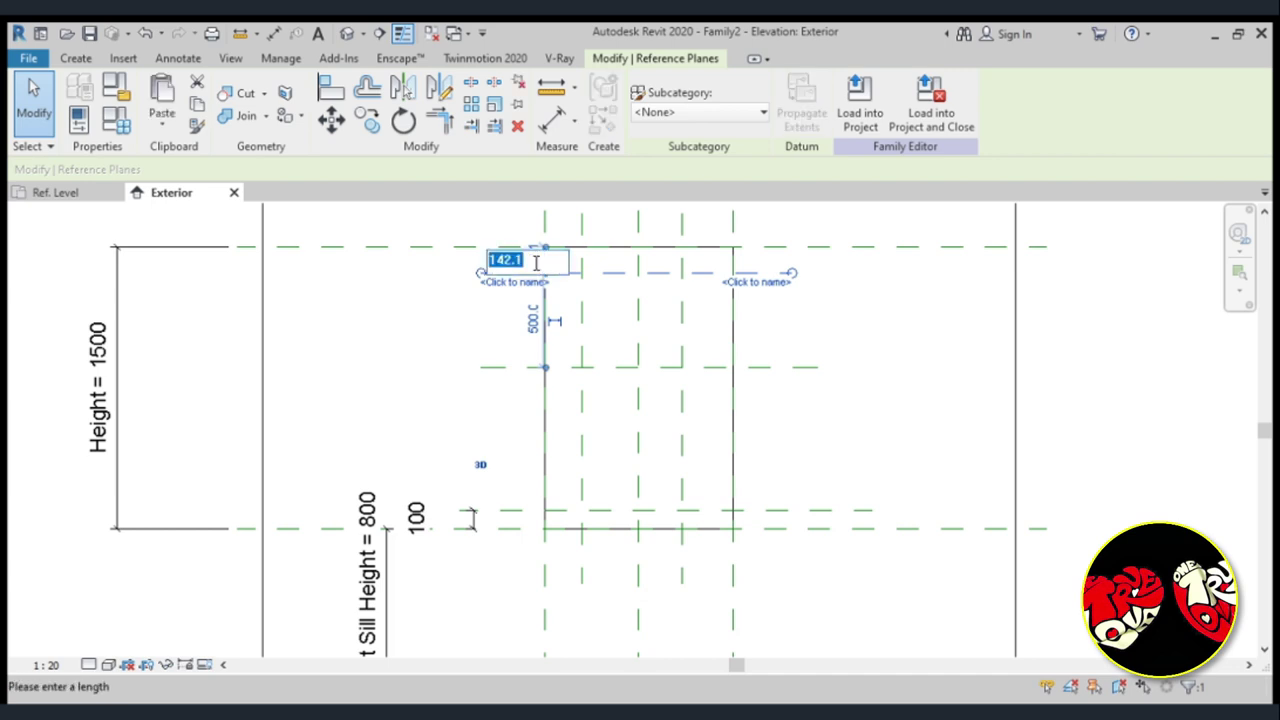
type("100")
key("Return")
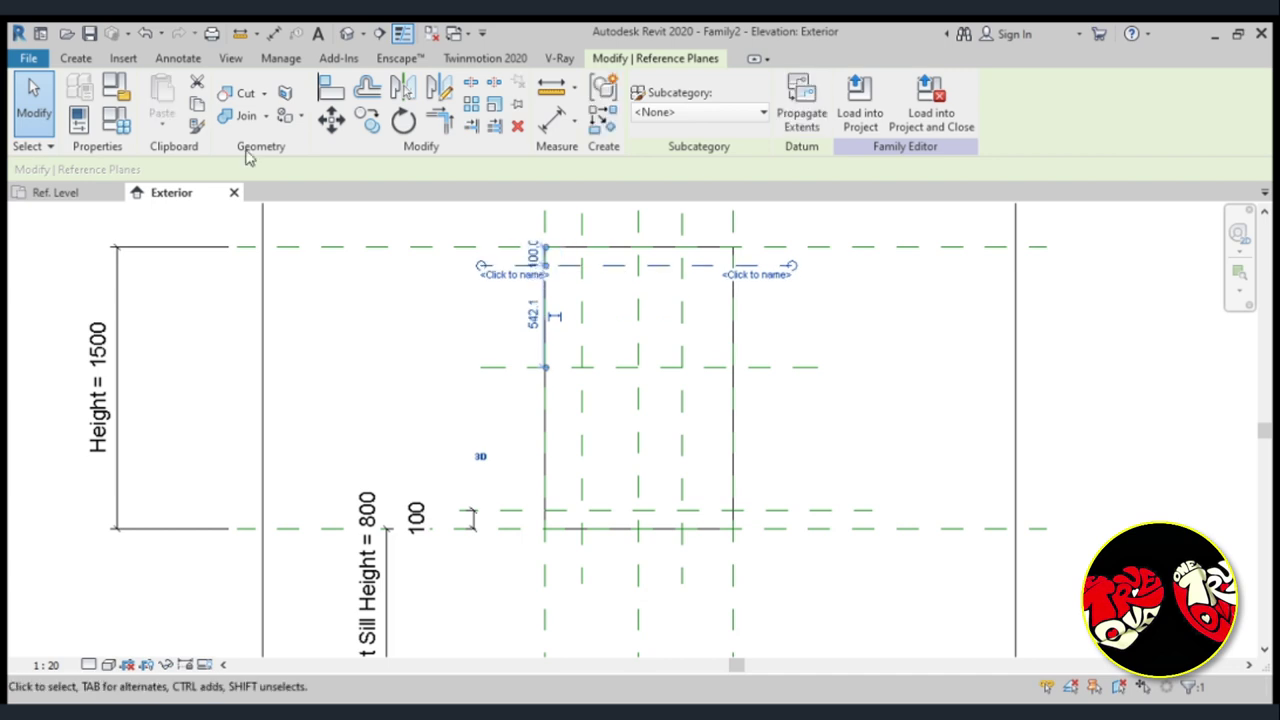
left_click(76, 58)
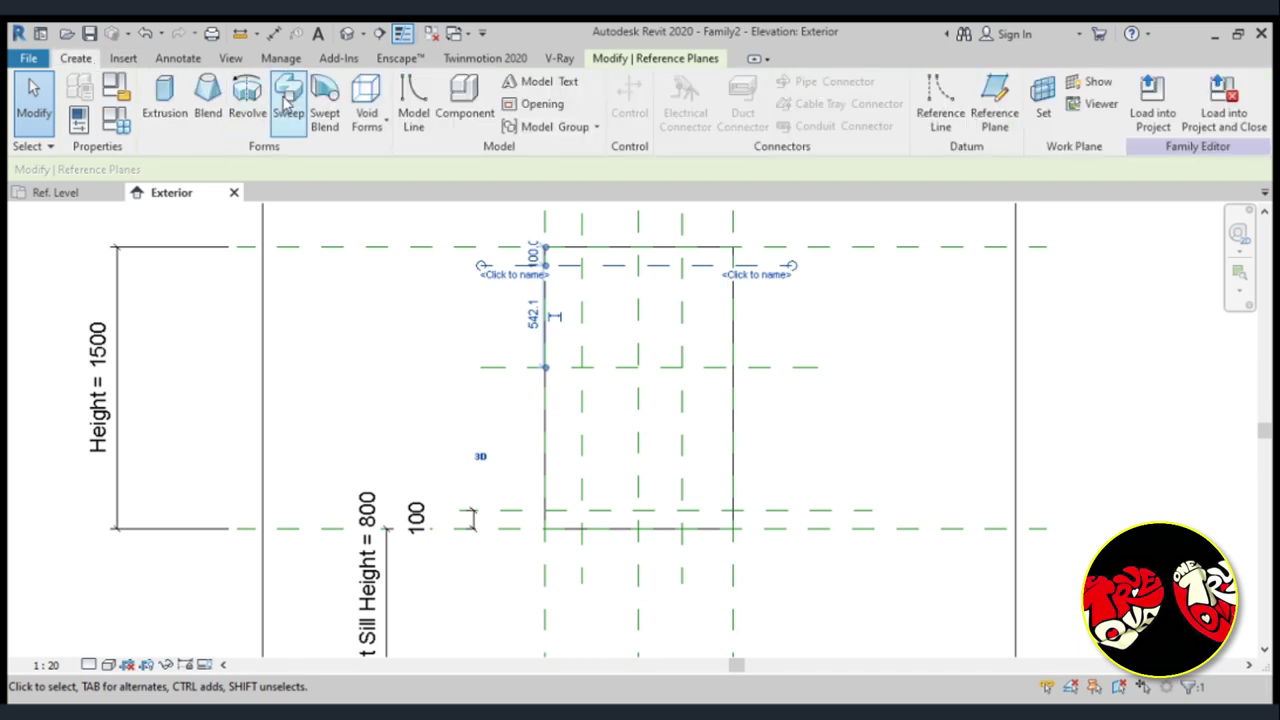
Add a locked 100 aligned dimension between the head and the upper reference plane.
left_click(178, 58)
left_click(84, 100)
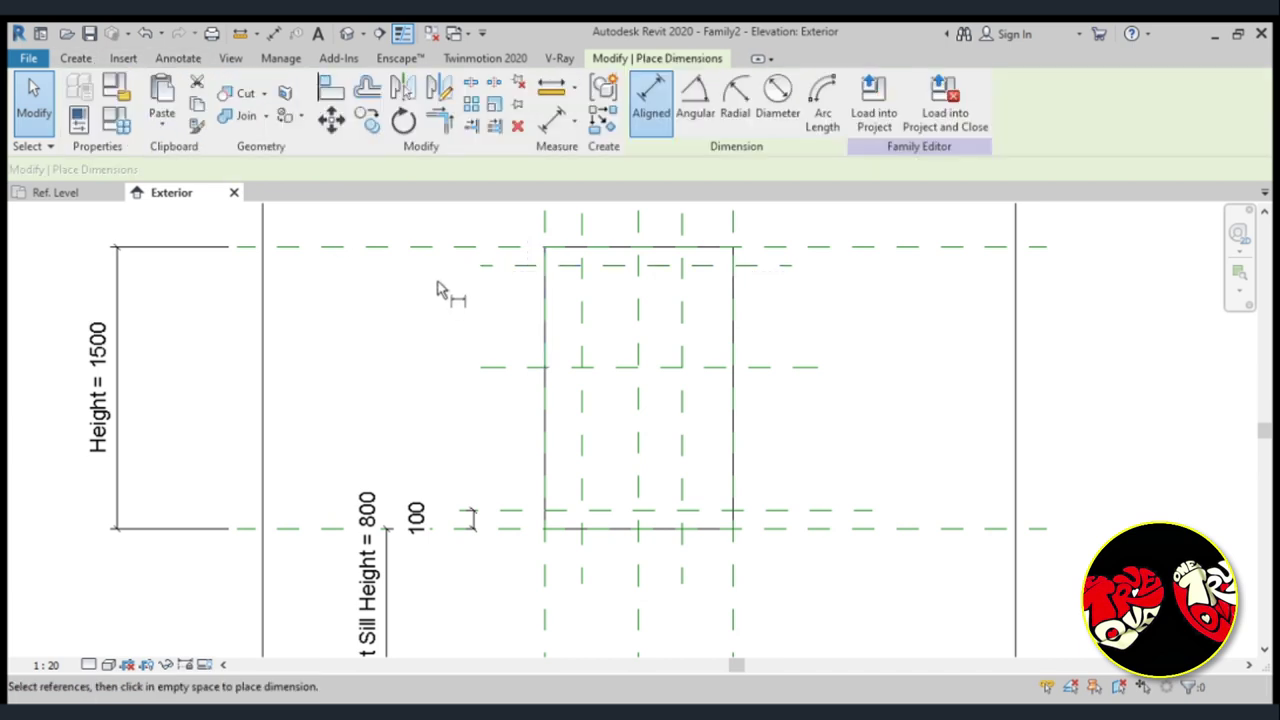
left_click(510, 247)
left_click(510, 265)
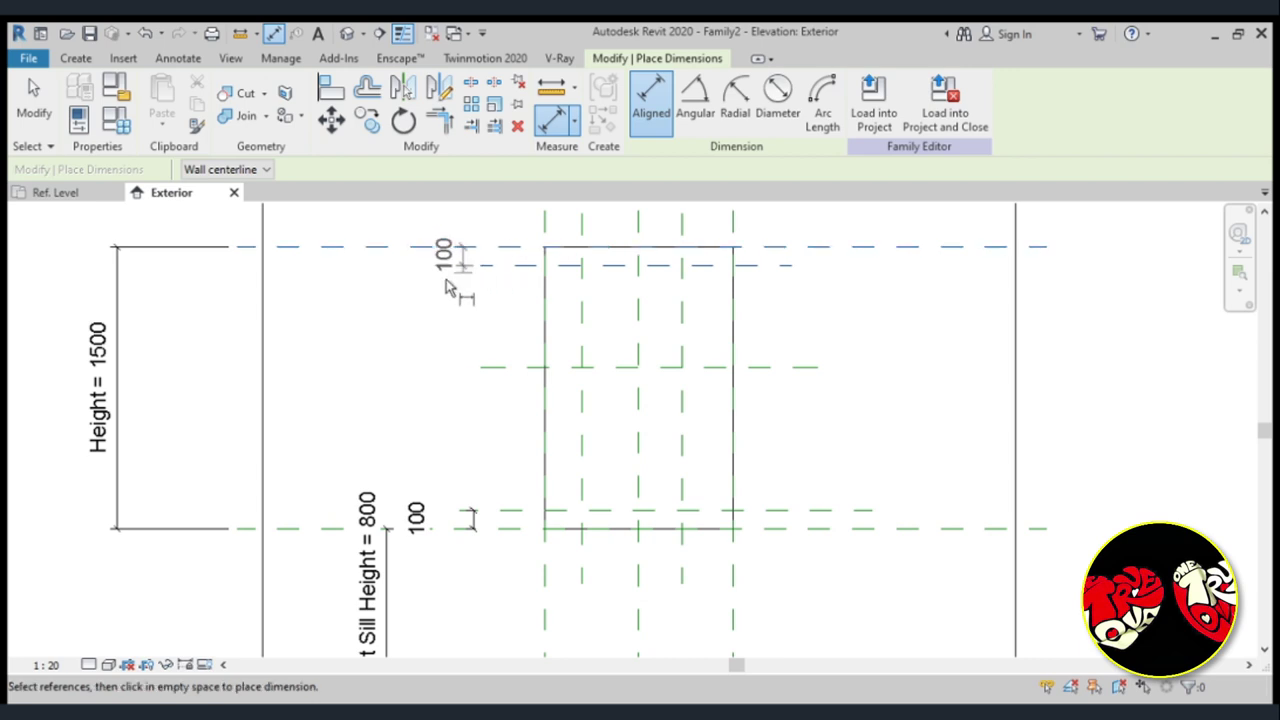
left_click(447, 262)
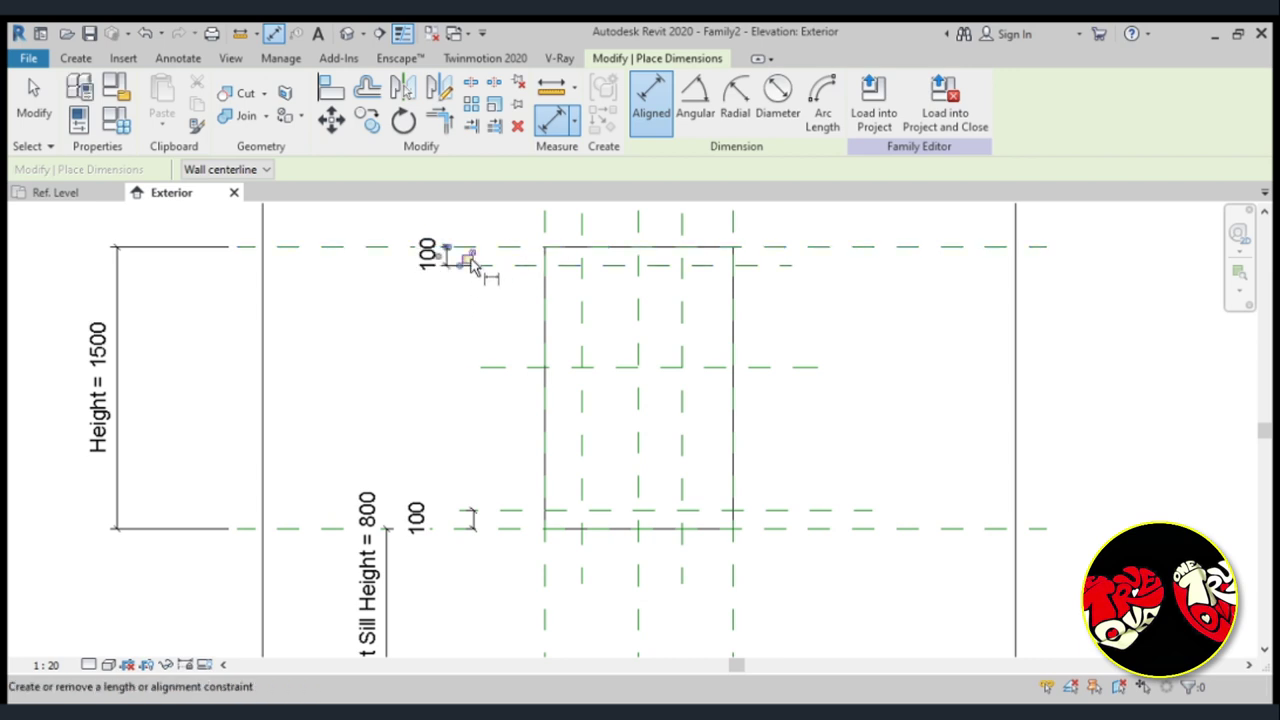
left_click(468, 259)
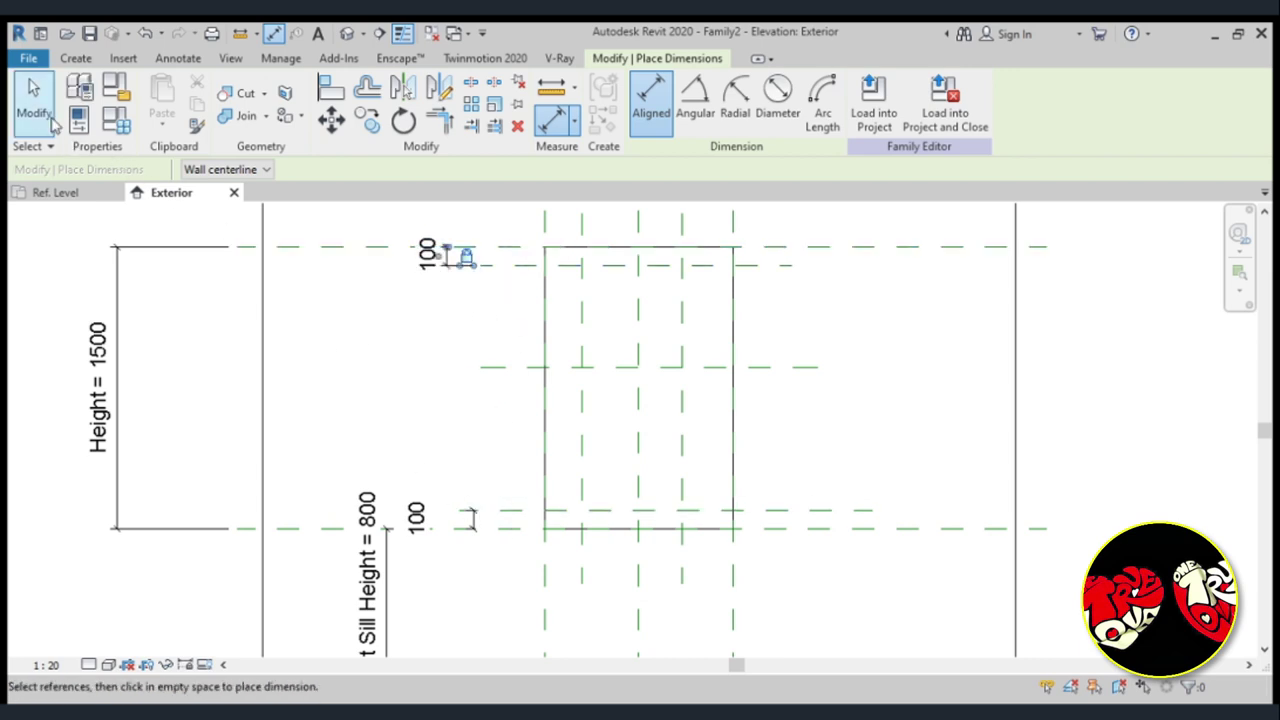
left_click(52, 119)
Lock the lower 100 dimension at the sill.
left_click(475, 521)
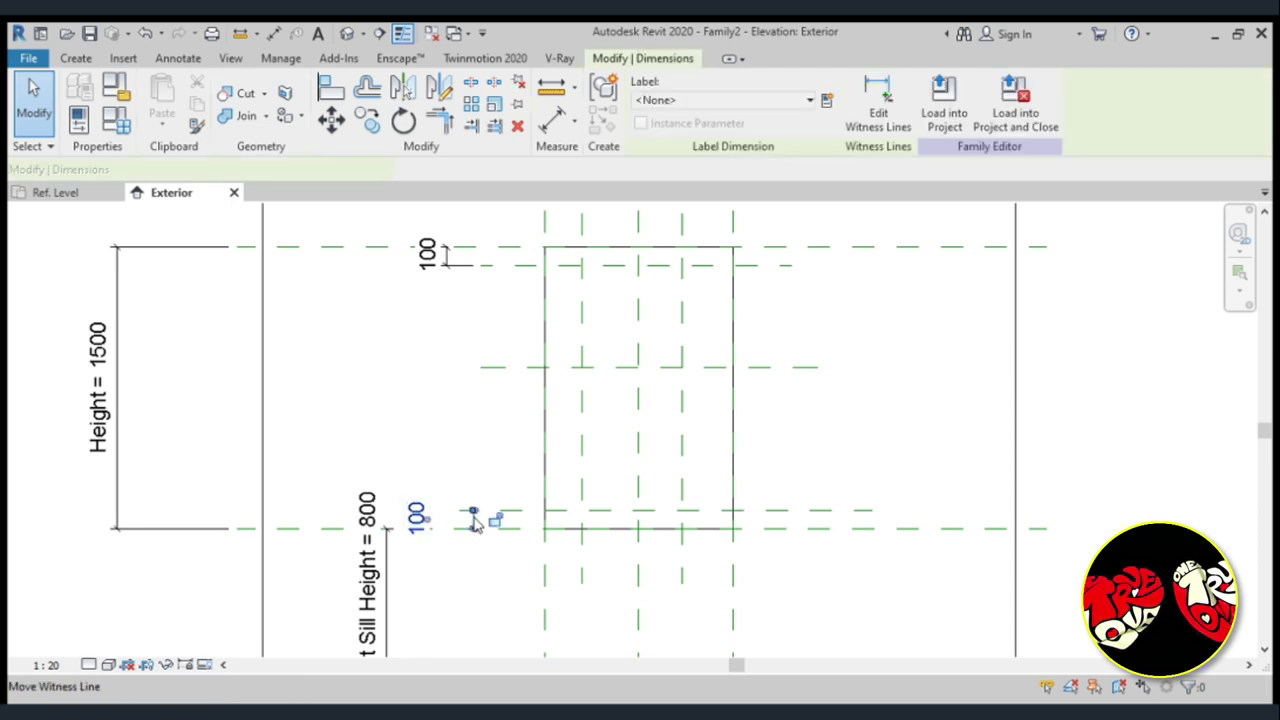
left_click(494, 520)
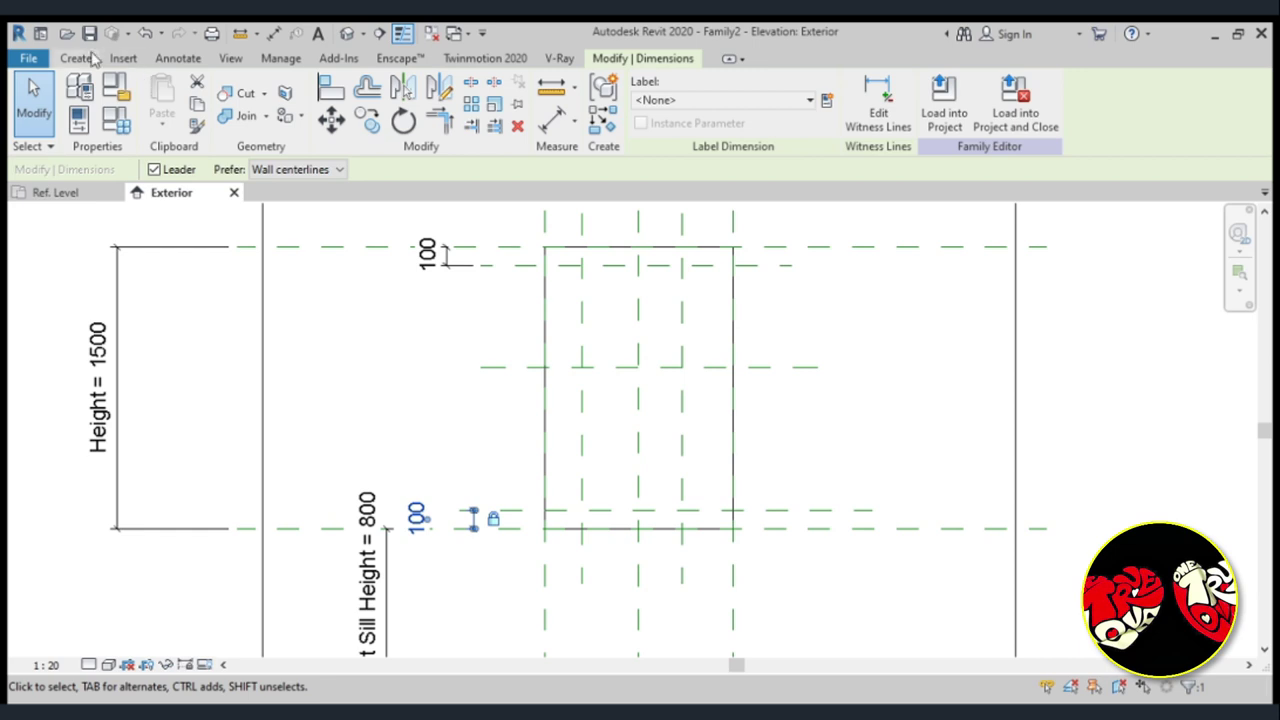
left_click(157, 63)
Dimension the sill, middle and head planes as one string and set it to EQ.
left_click(82, 95)
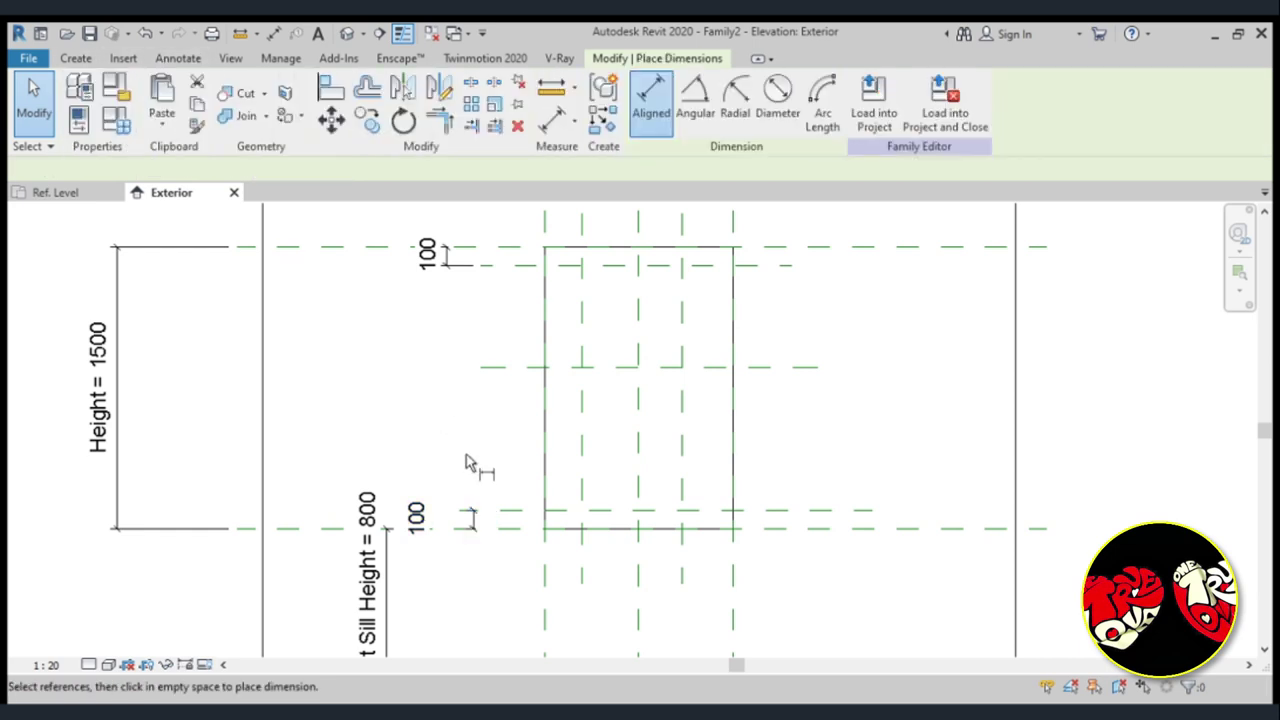
left_click(518, 530)
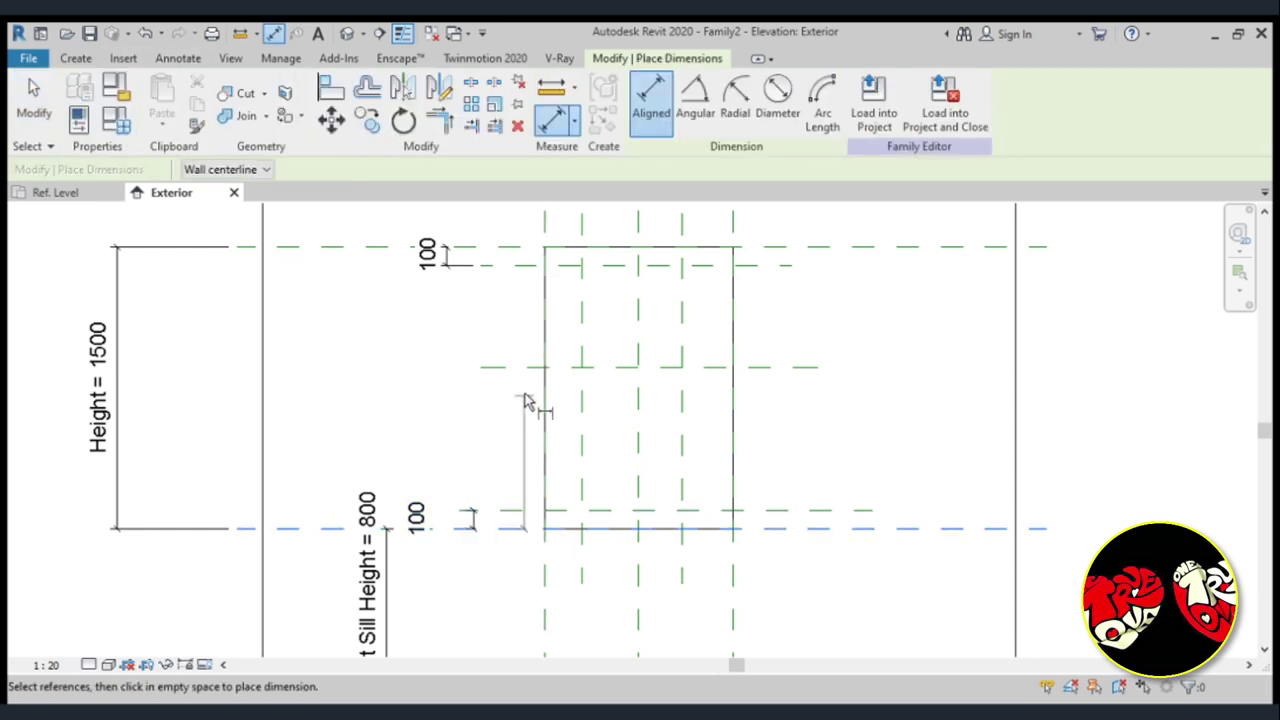
left_click(527, 367)
left_click(527, 250)
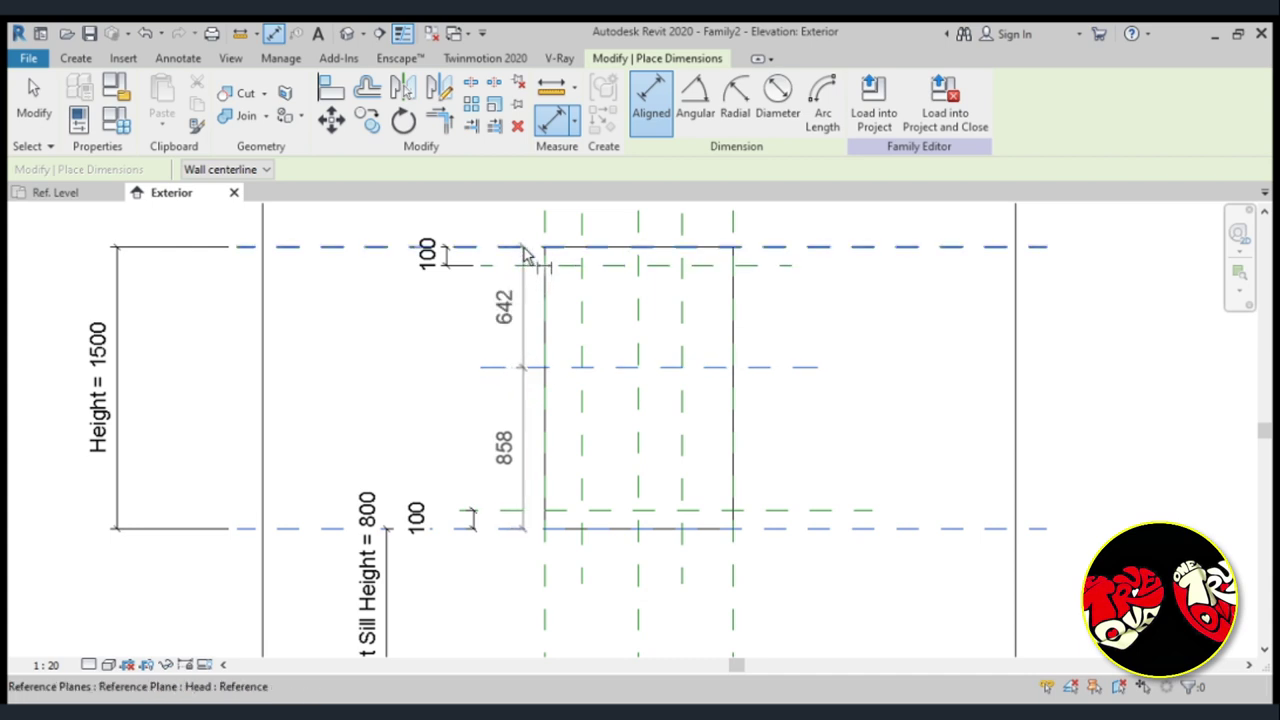
left_click(330, 278)
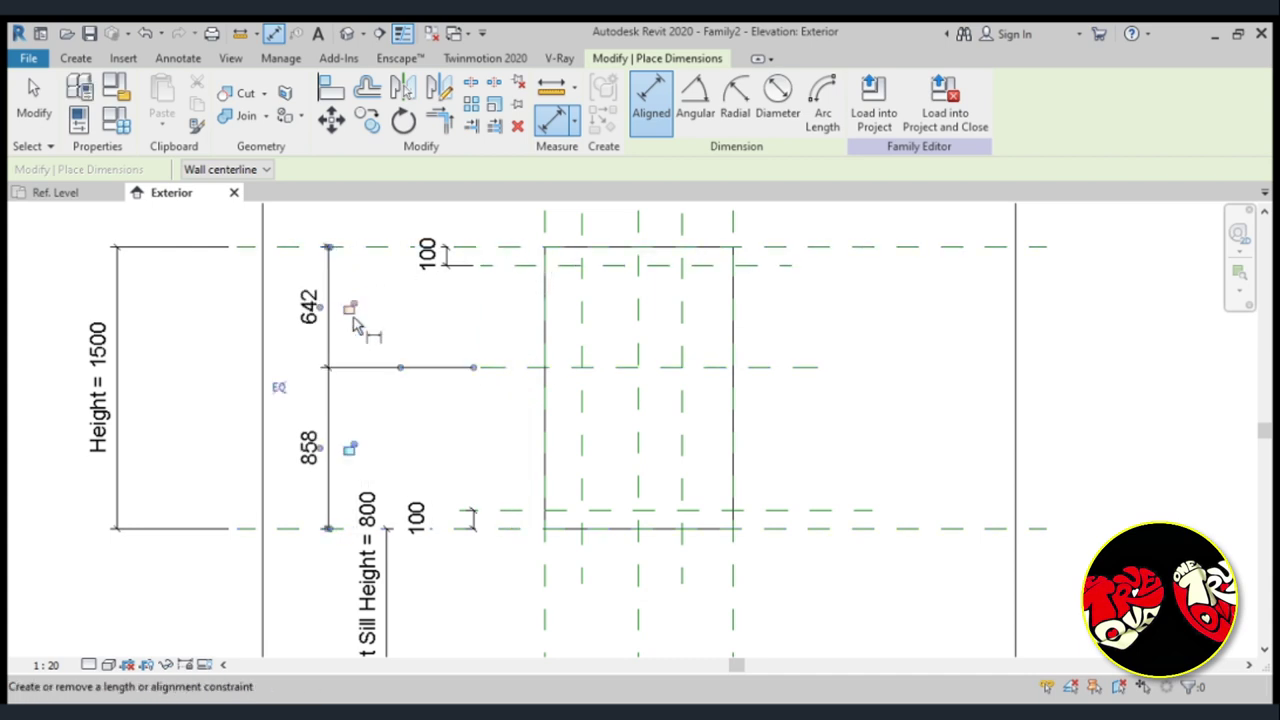
left_click(280, 390)
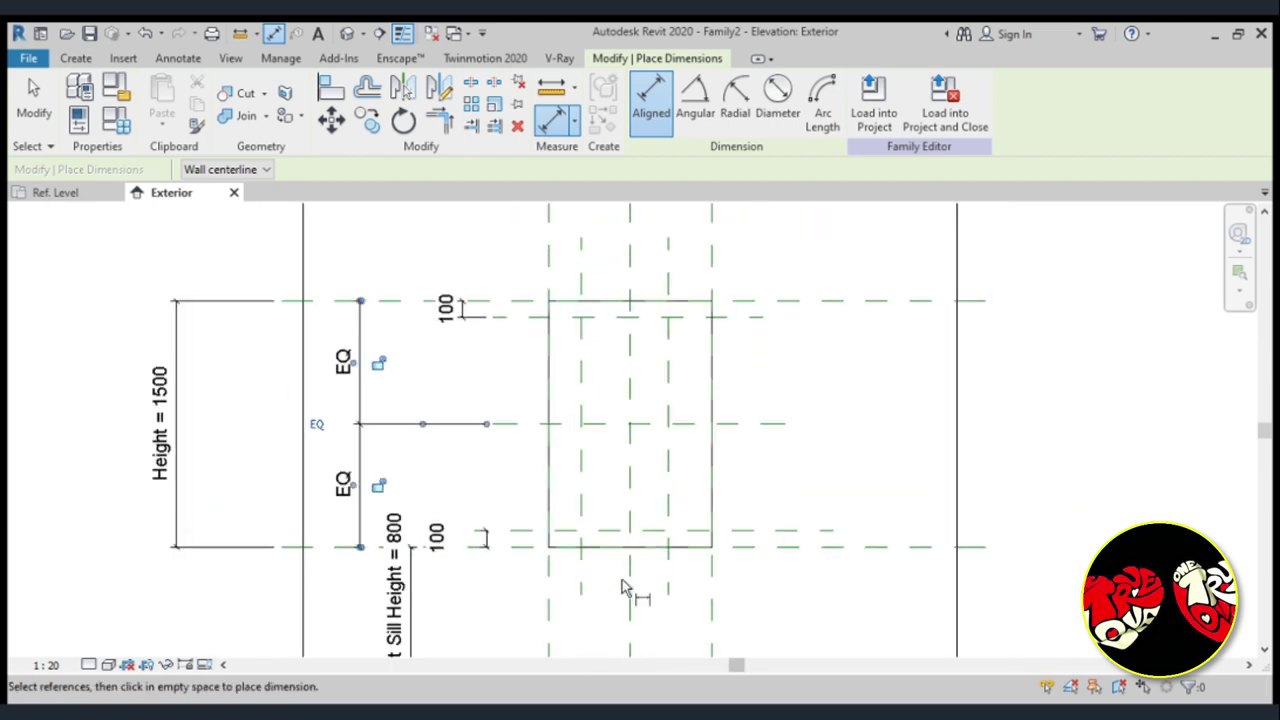
scroll(593, 641, "down", 2)
scroll(593, 380, "up", 2)
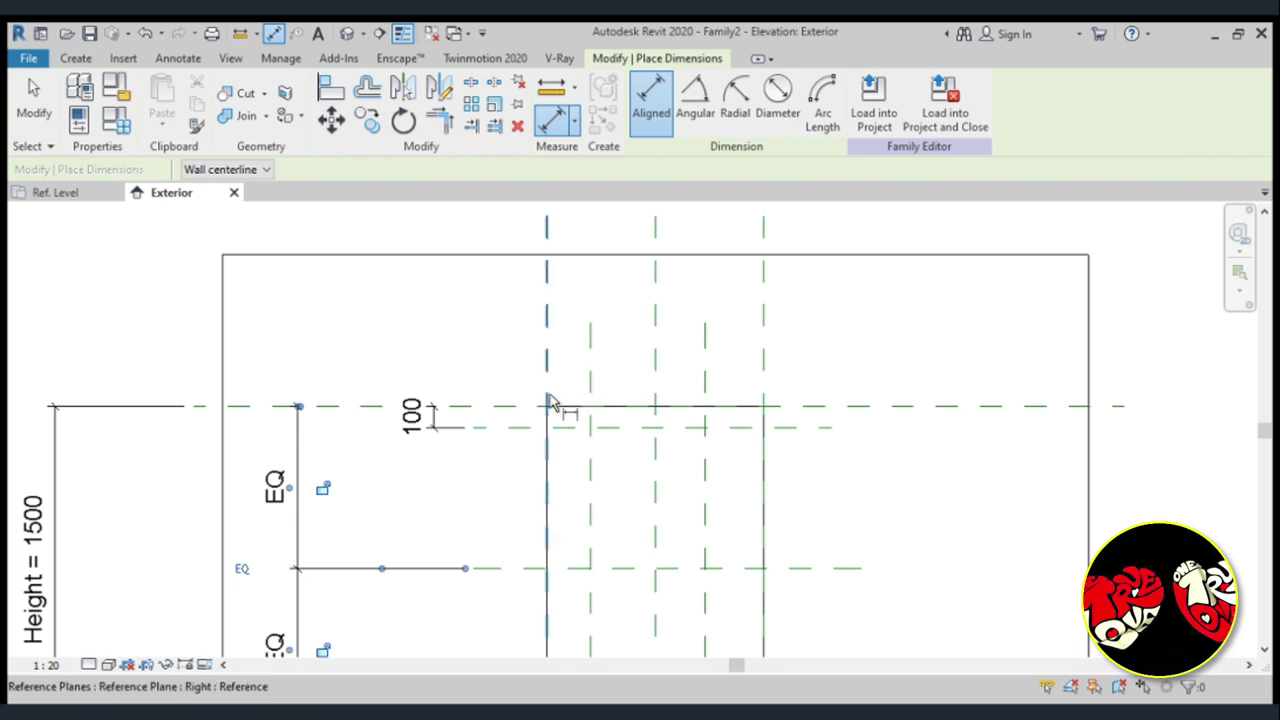
Dimension the vertical reference planes in one string above the window and equalize all spacings.
left_click(591, 396)
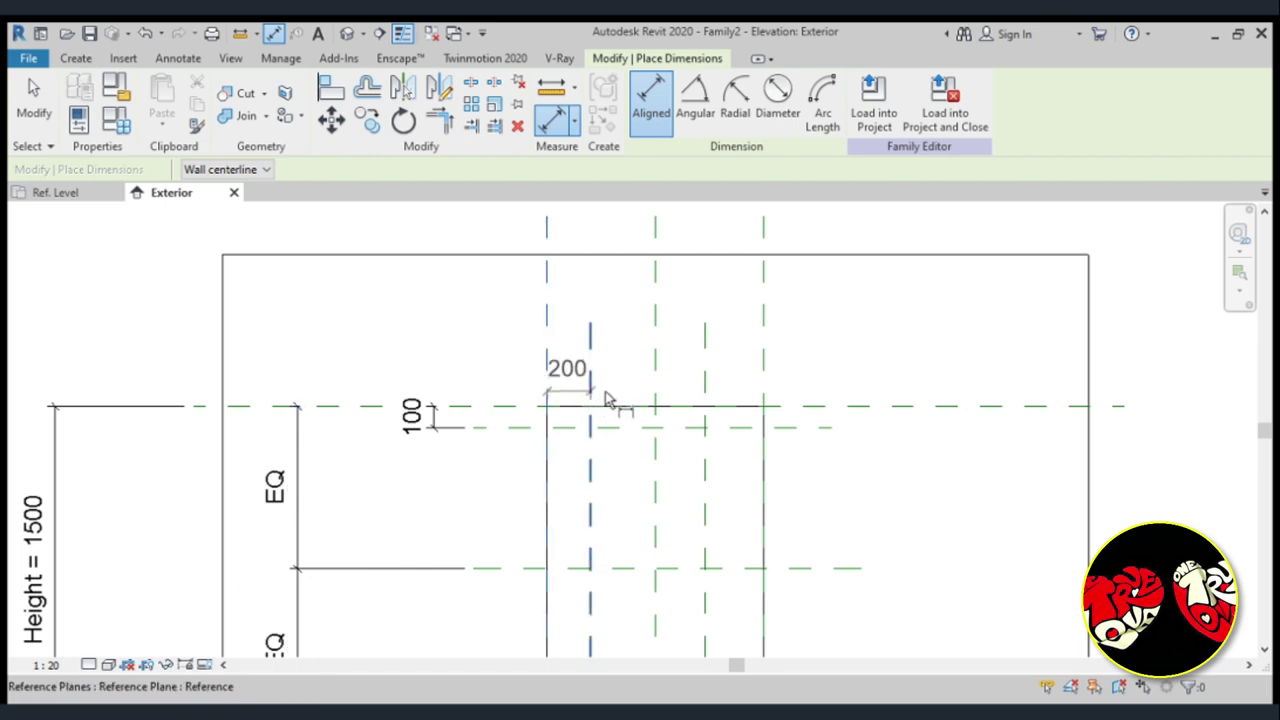
left_click(655, 400)
left_click(706, 392)
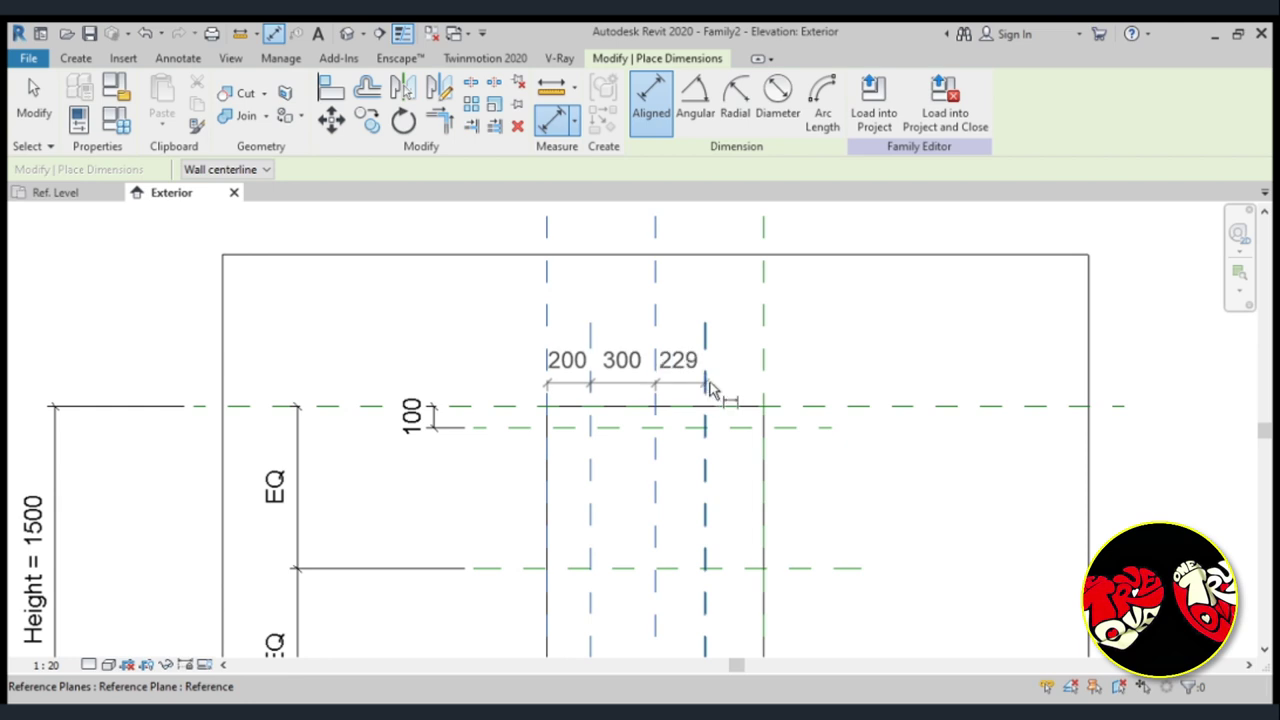
left_click(763, 375)
scroll(749, 403, "down", 2)
middle_click_drag(734, 457, 792, 265)
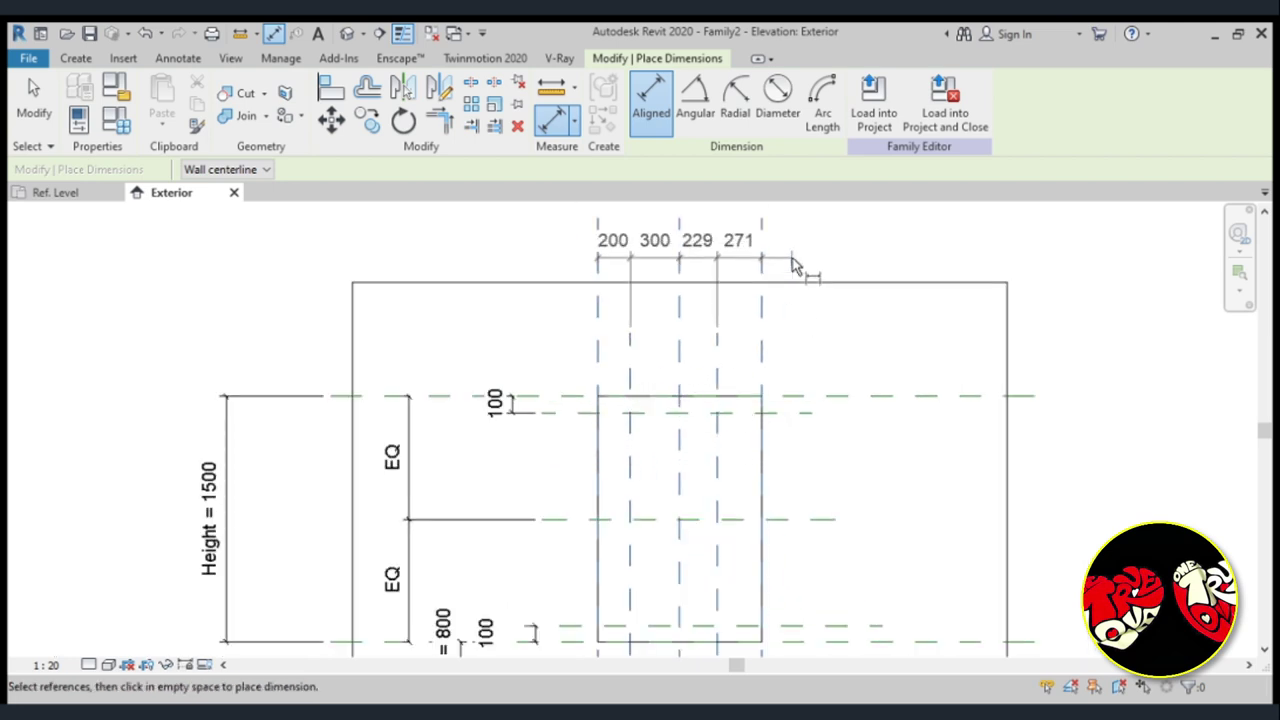
left_click(794, 243)
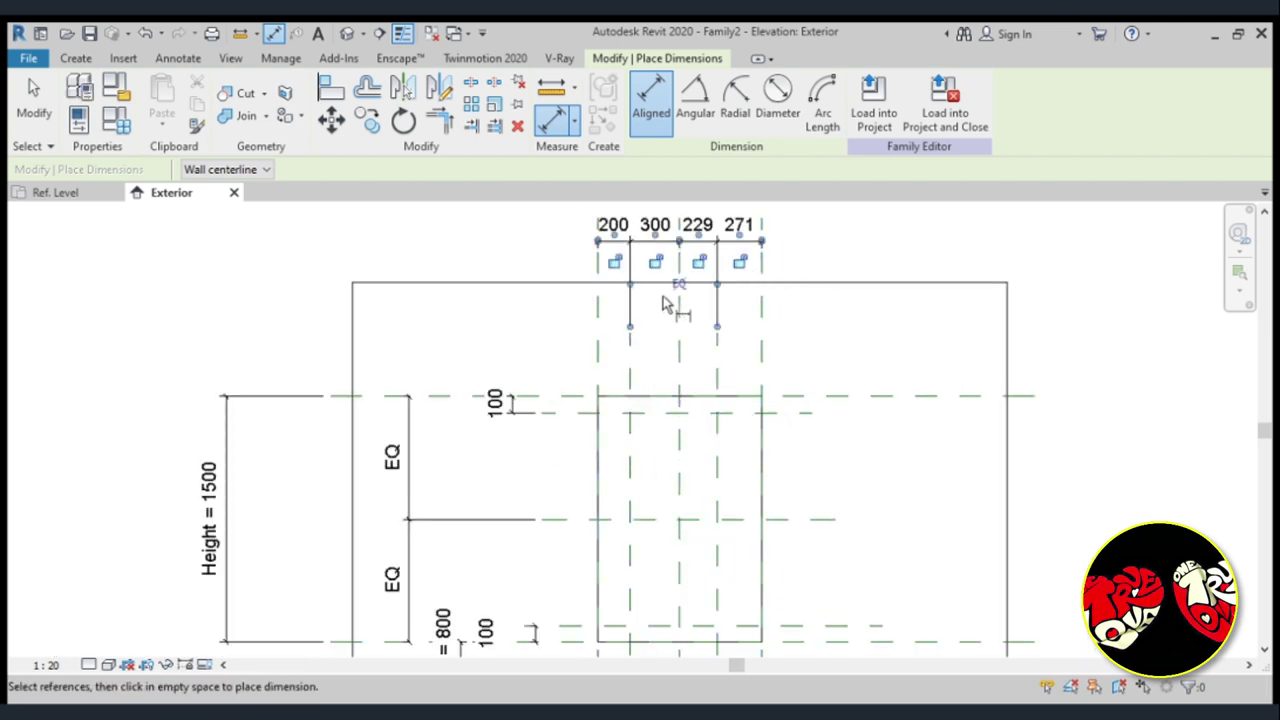
left_click(679, 285)
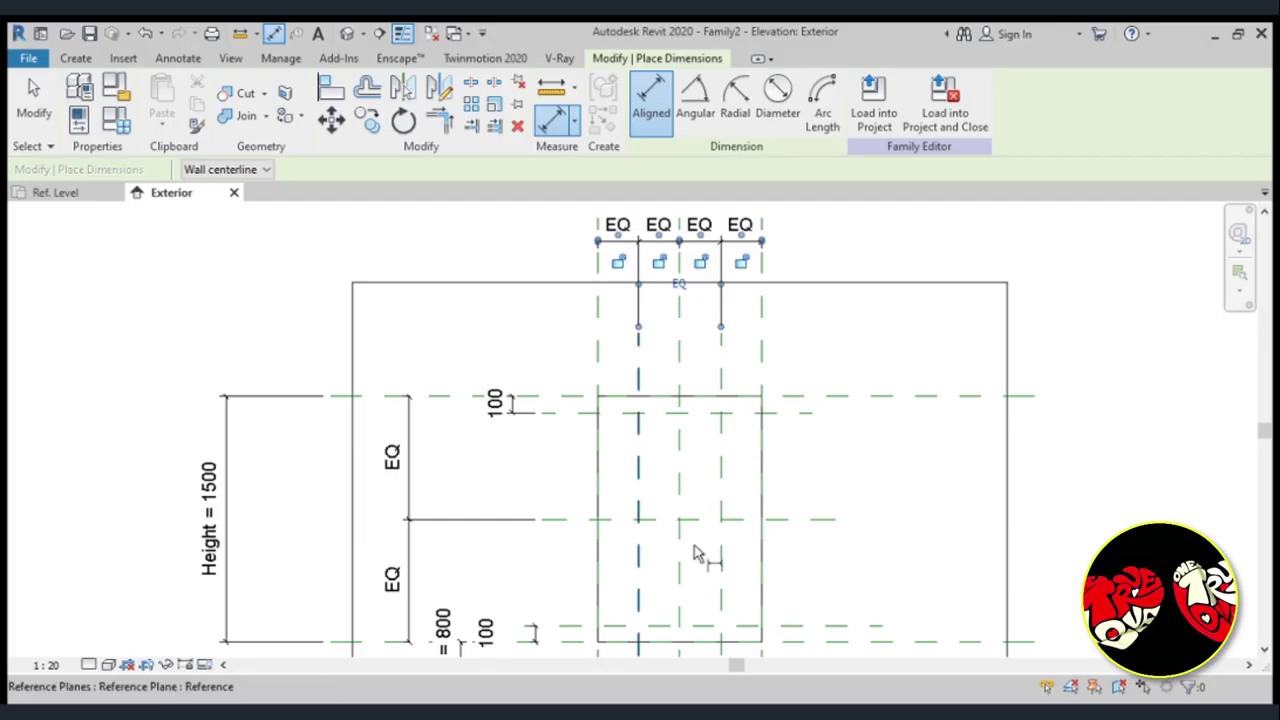
scroll(600, 350, "down", 2)
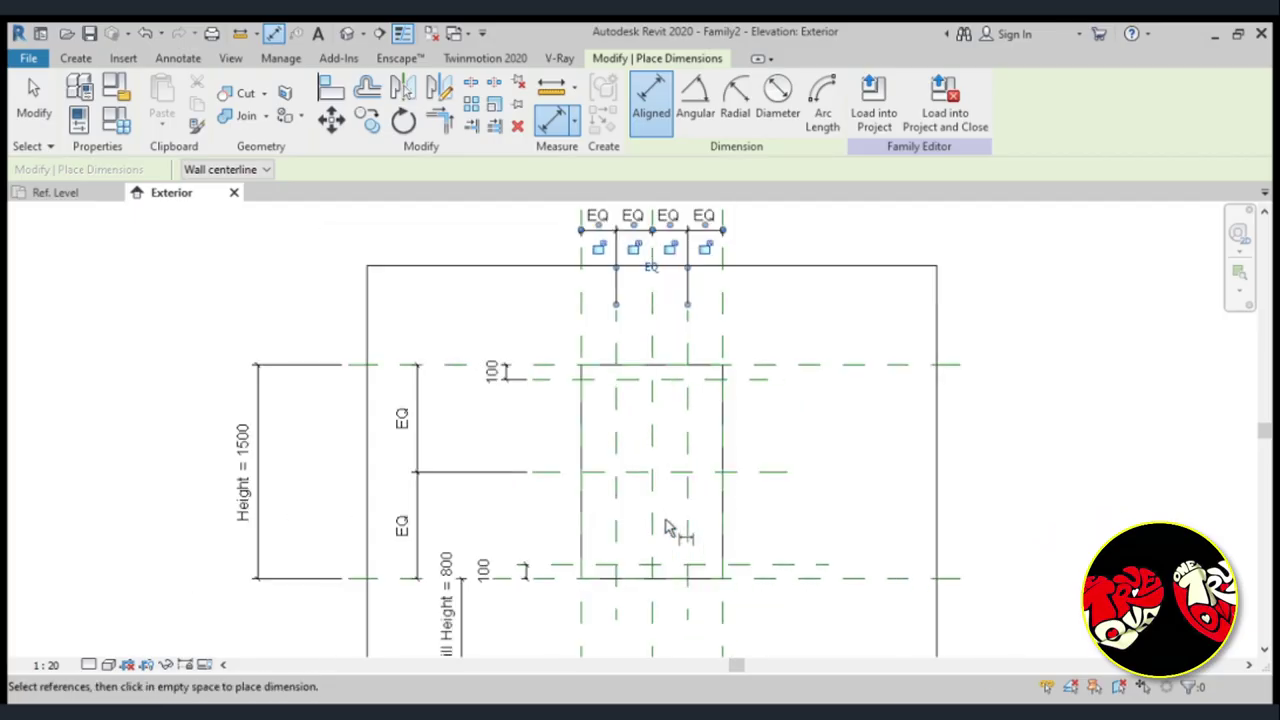
scroll(677, 506, "up", 5)
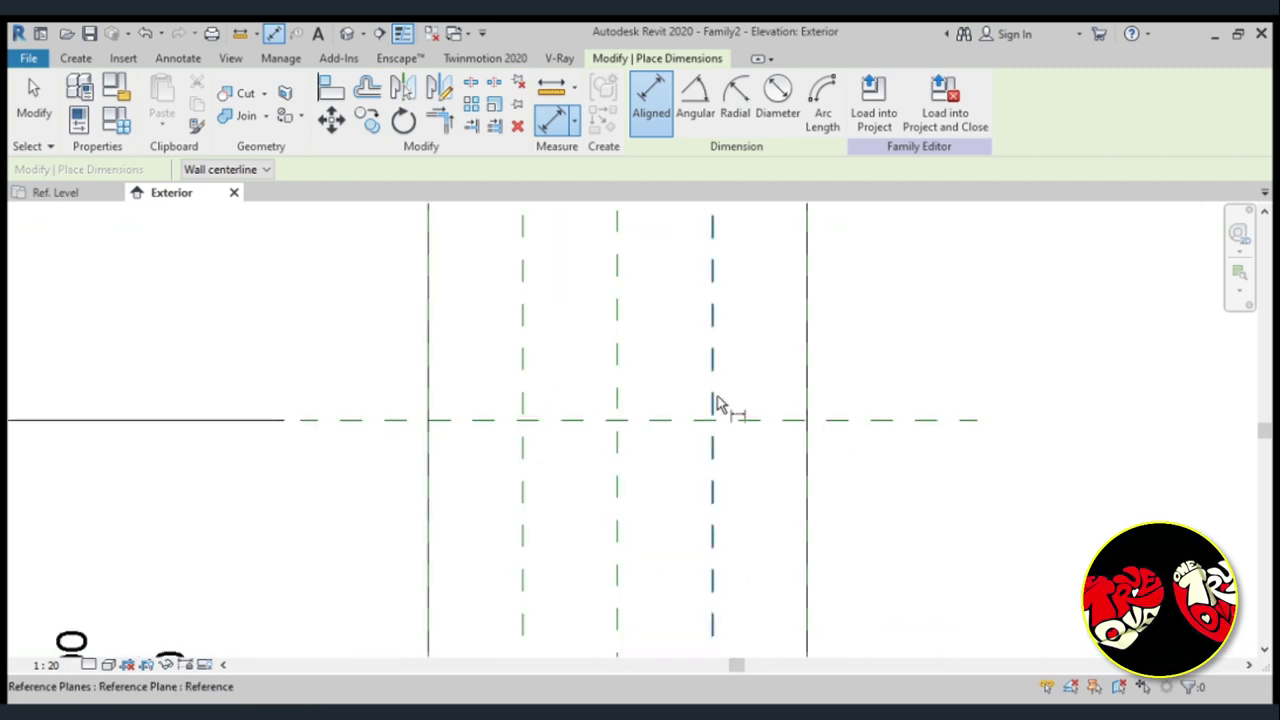
Draw a short horizontal reference plane just above the middle plane.
left_click(76, 58)
left_click(1008, 108)
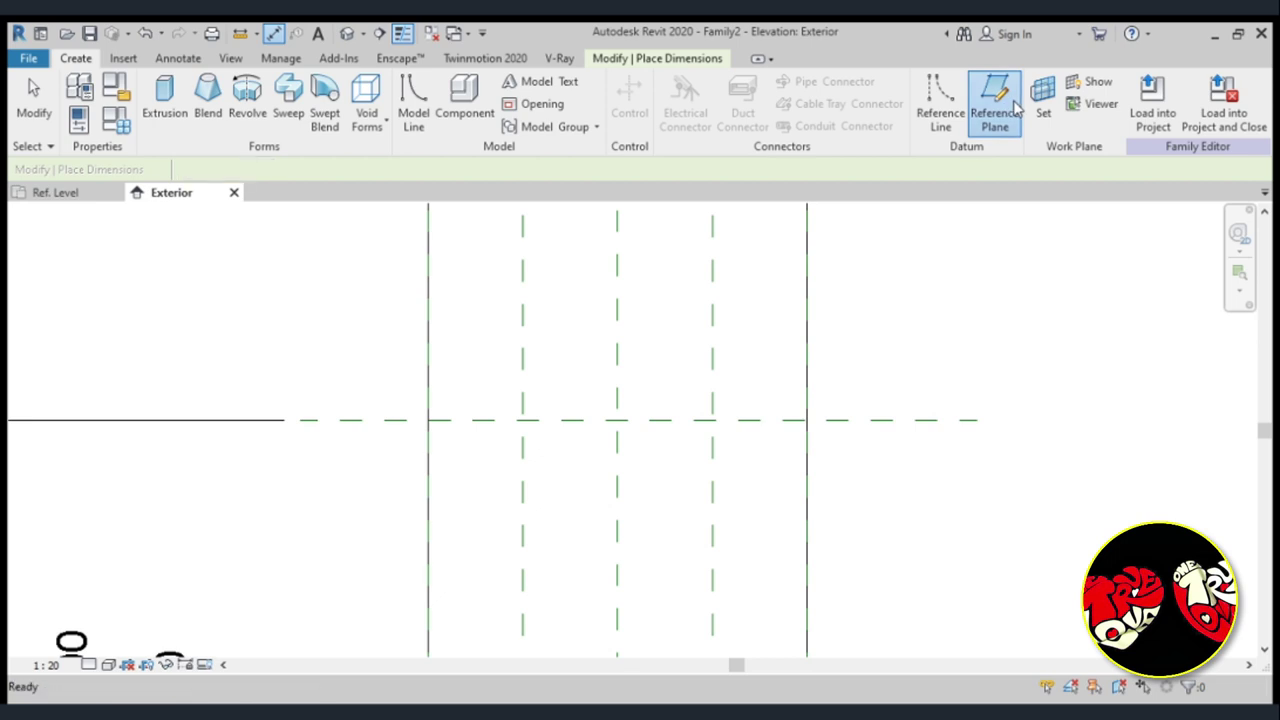
scroll(722, 433, "up", 2)
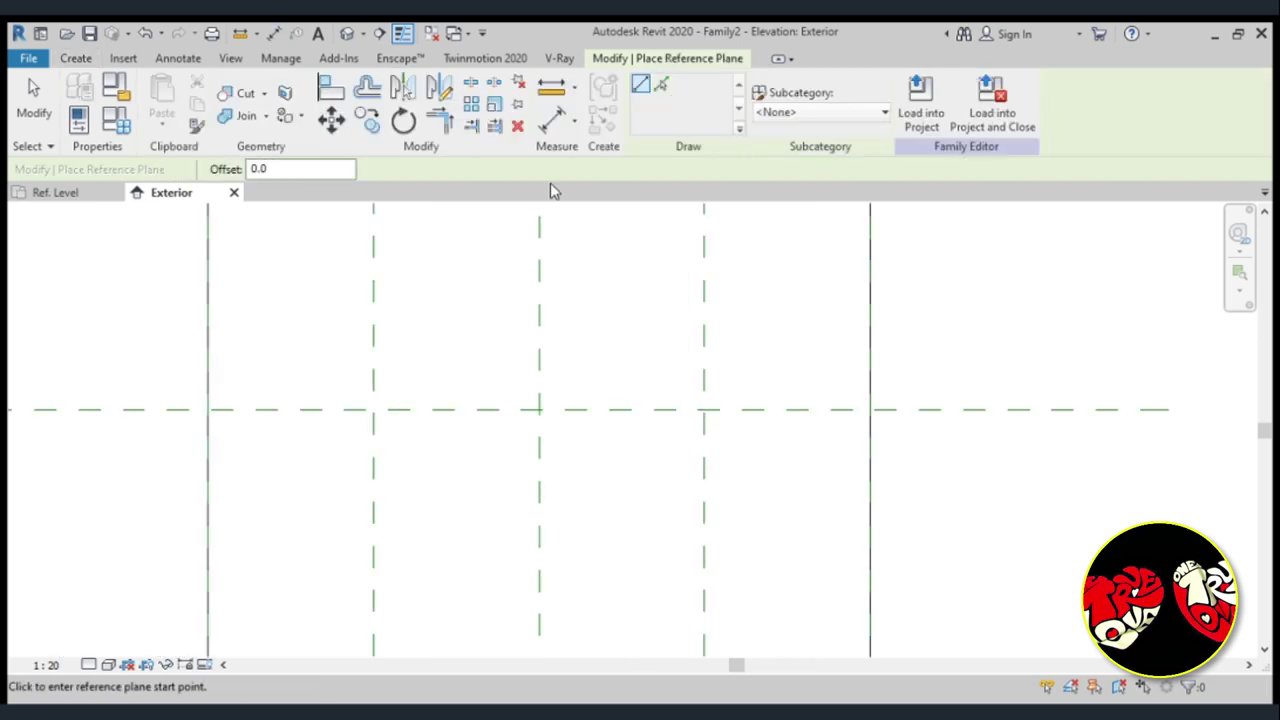
left_click(661, 86)
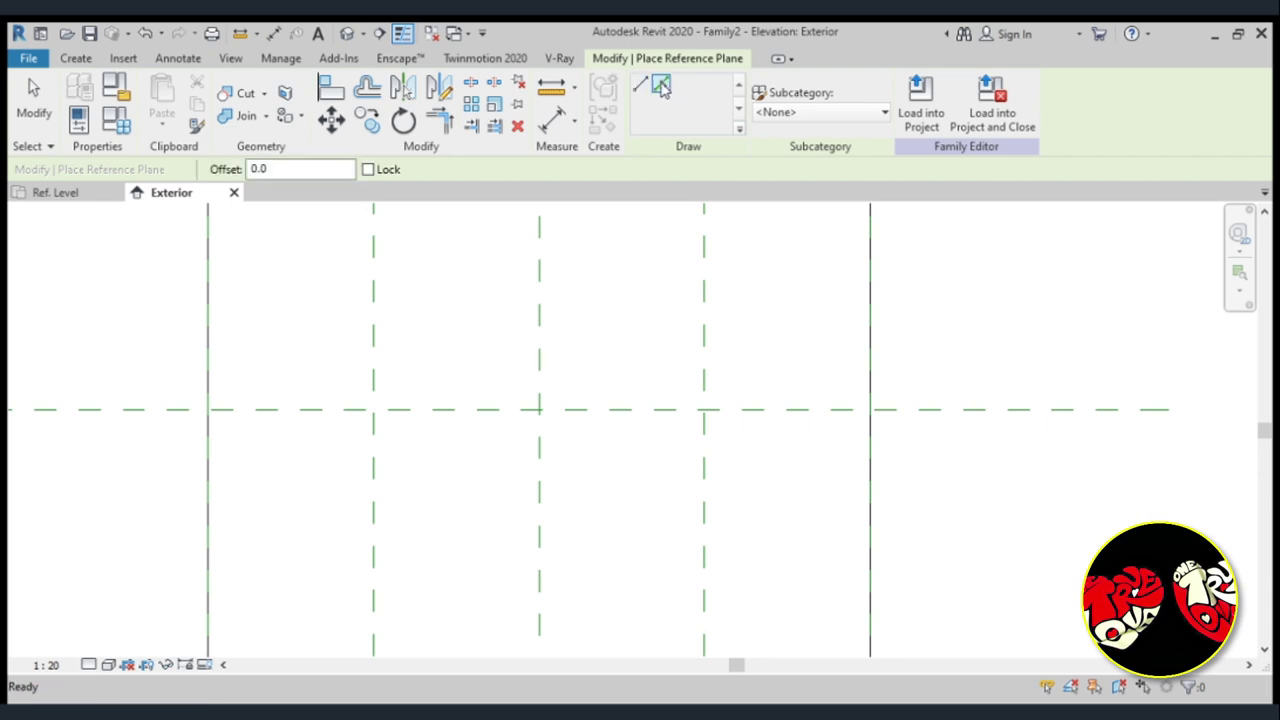
left_click(640, 85)
left_click(661, 376)
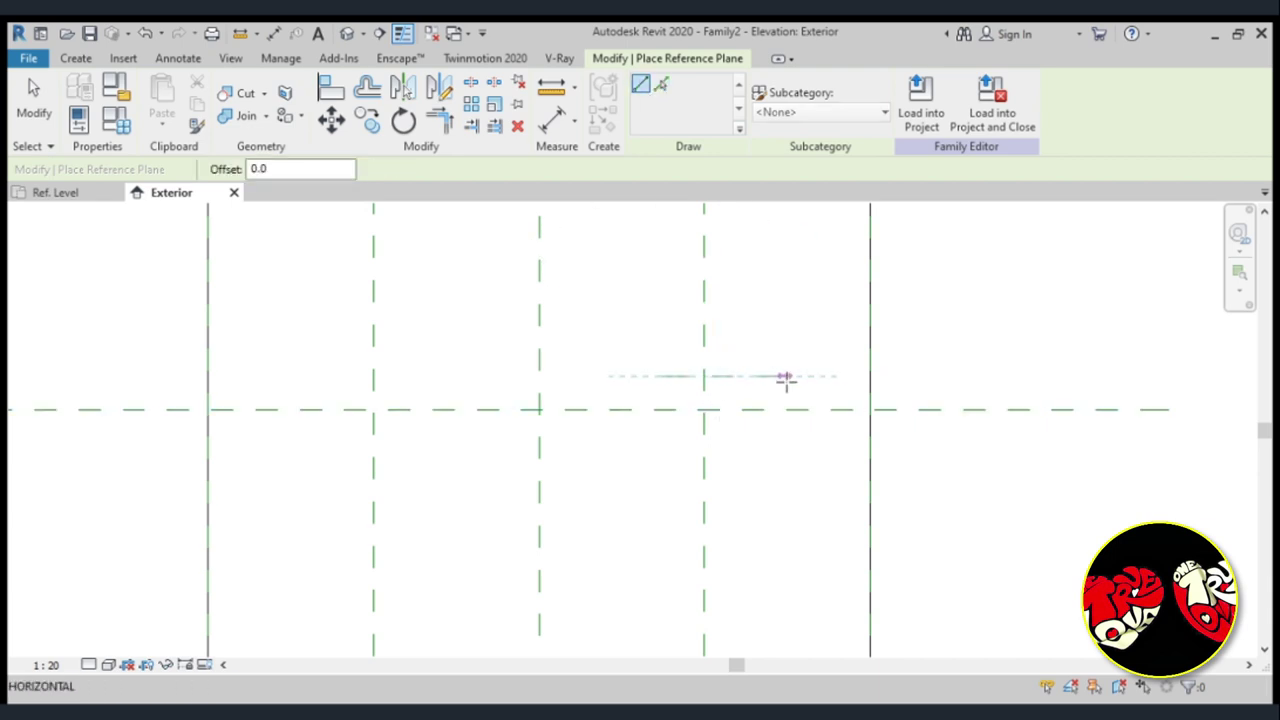
left_click(786, 376)
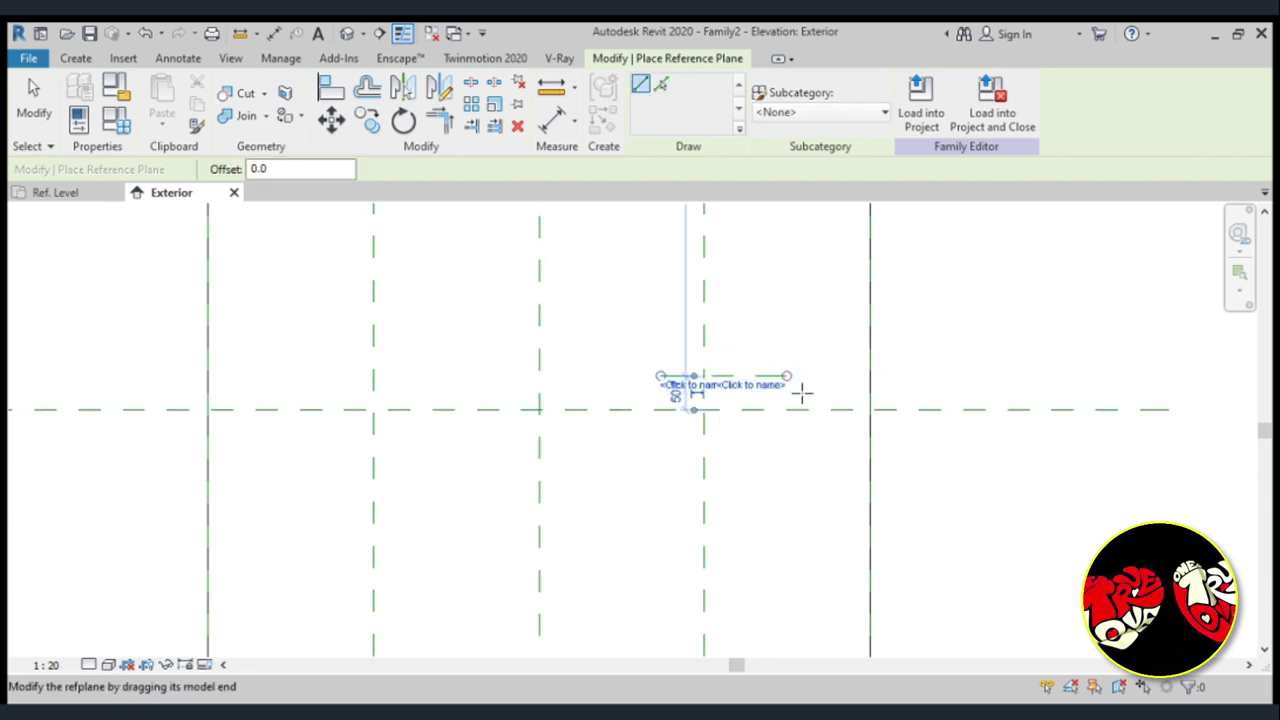
key("Escape")
key("Escape")
Set the short plane's distance from the middle plane to 50.
left_click(686, 386)
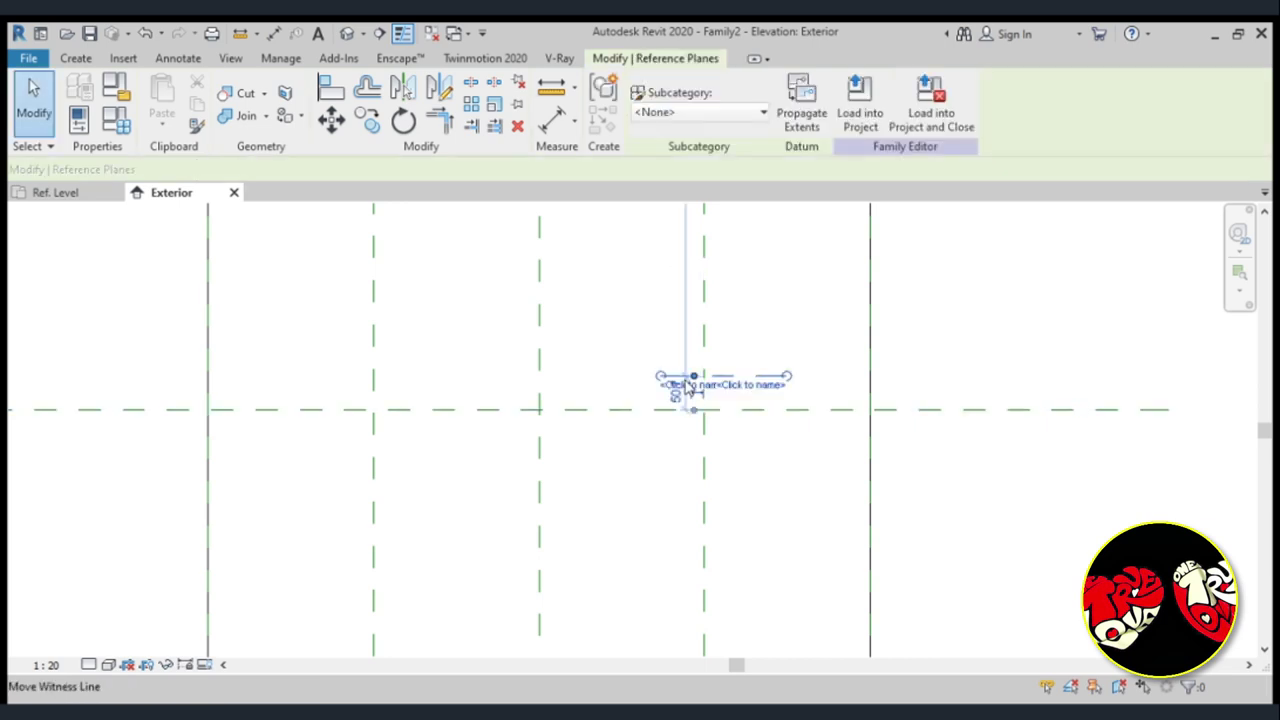
left_click(677, 396)
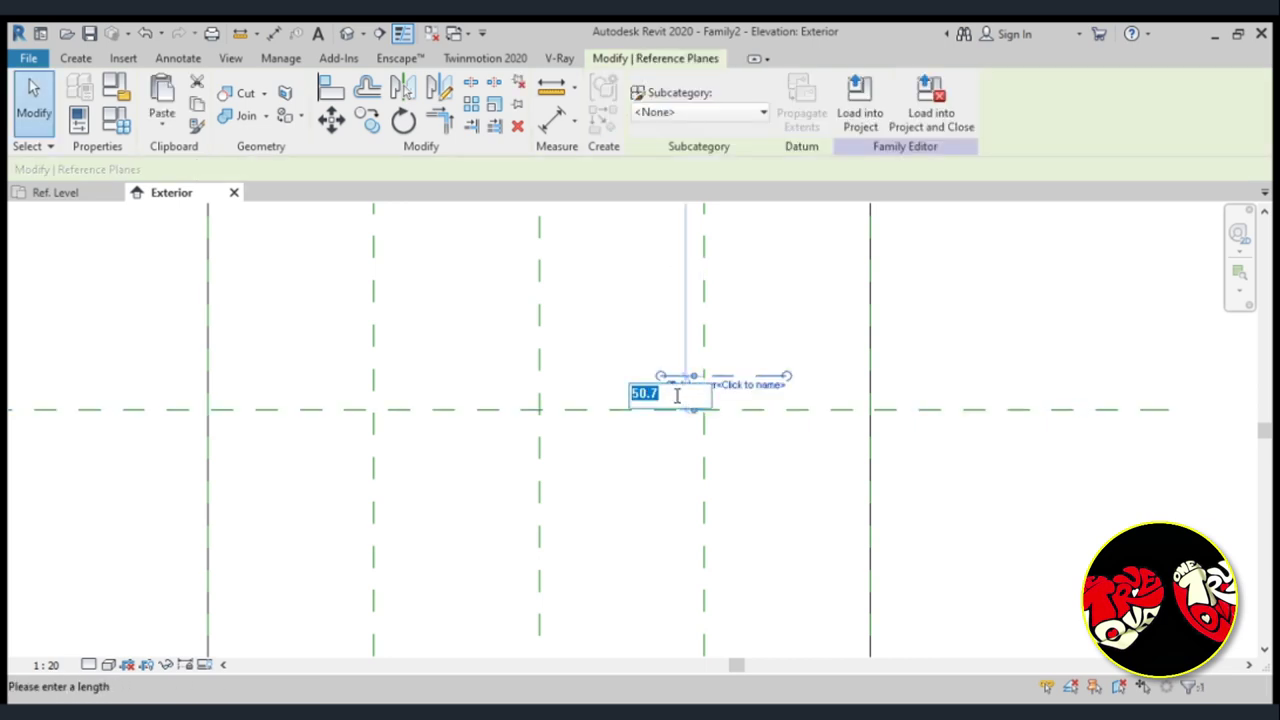
type("50")
key("Return")
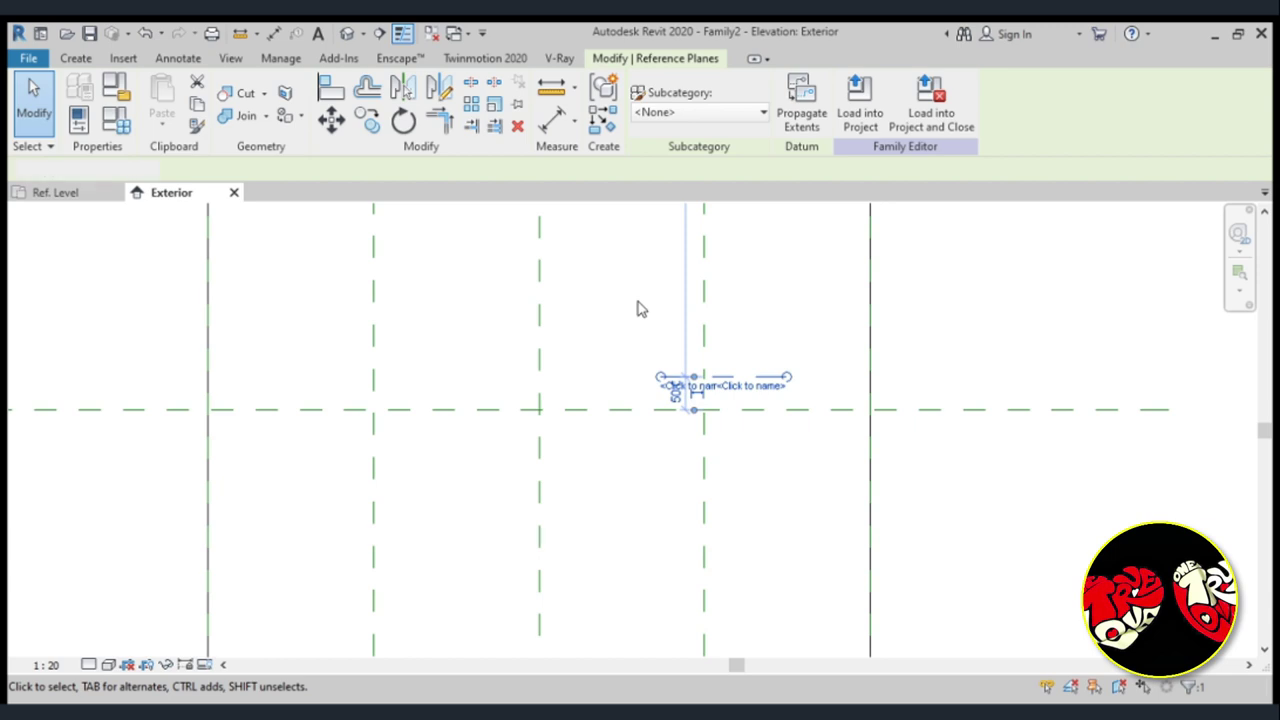
left_click(641, 309)
Mirror the short reference plane to a copy below the middle horizontal plane.
left_click(676, 388)
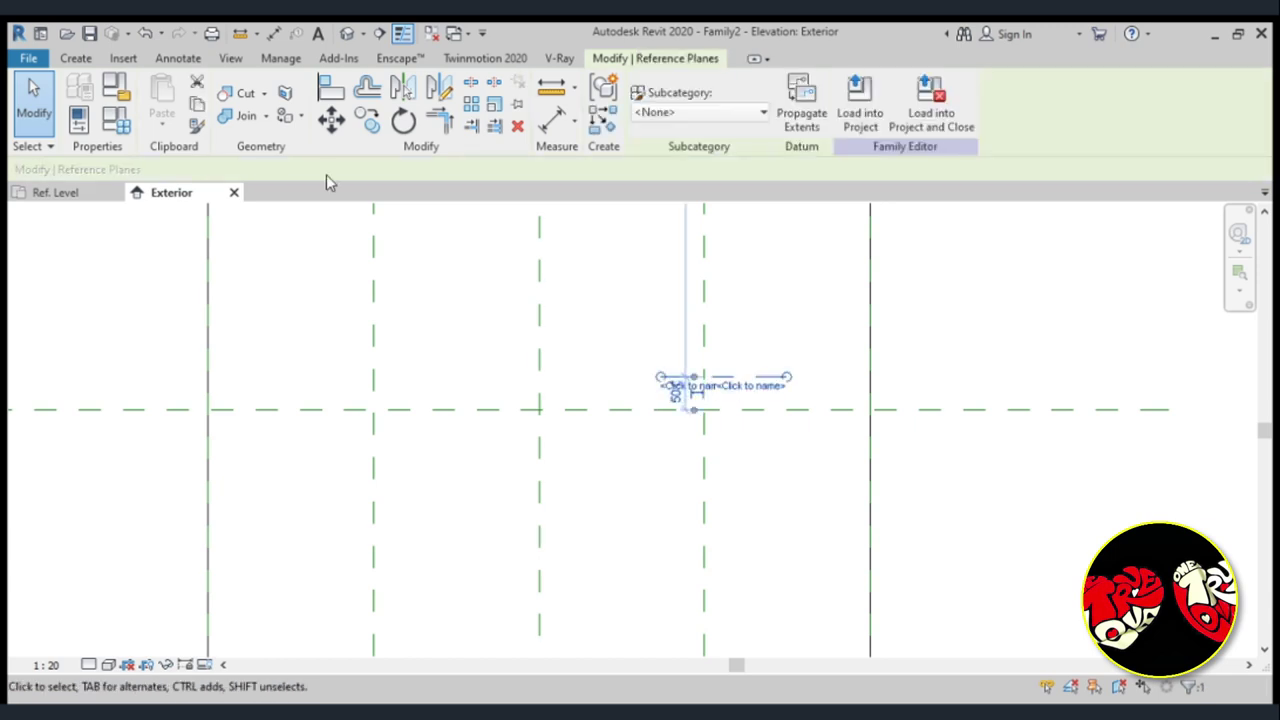
left_click(403, 87)
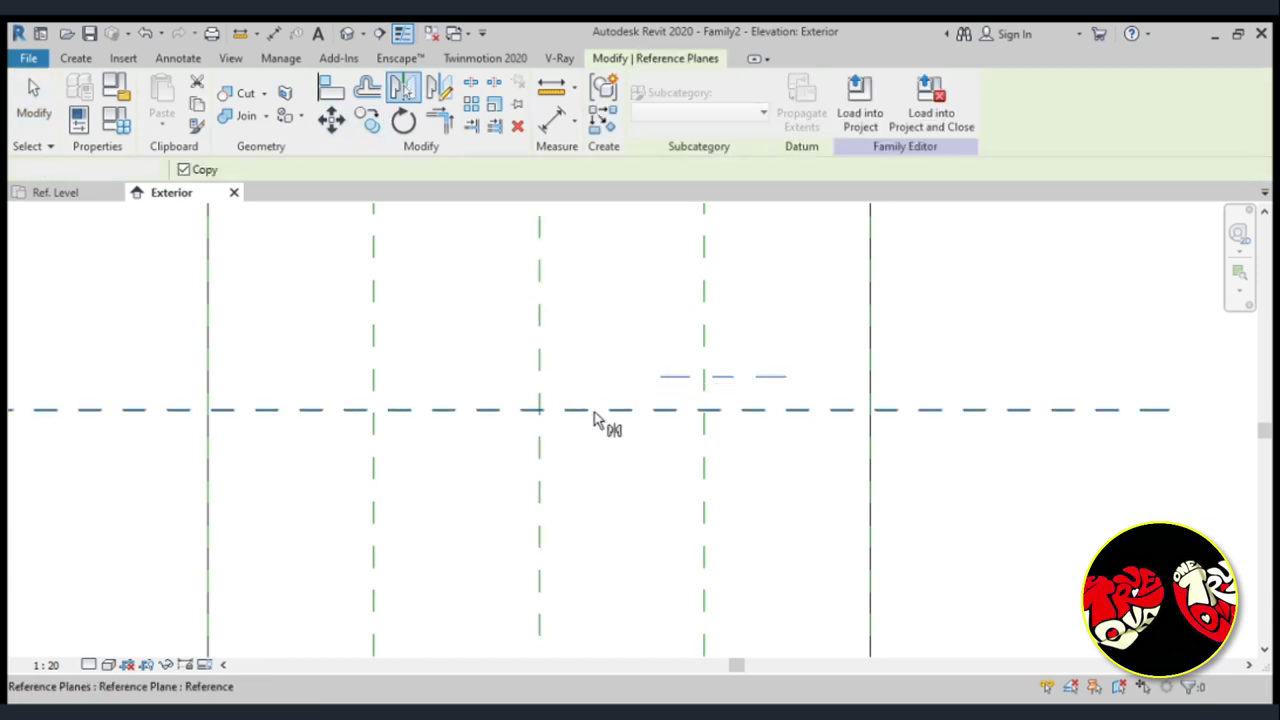
left_click(597, 410)
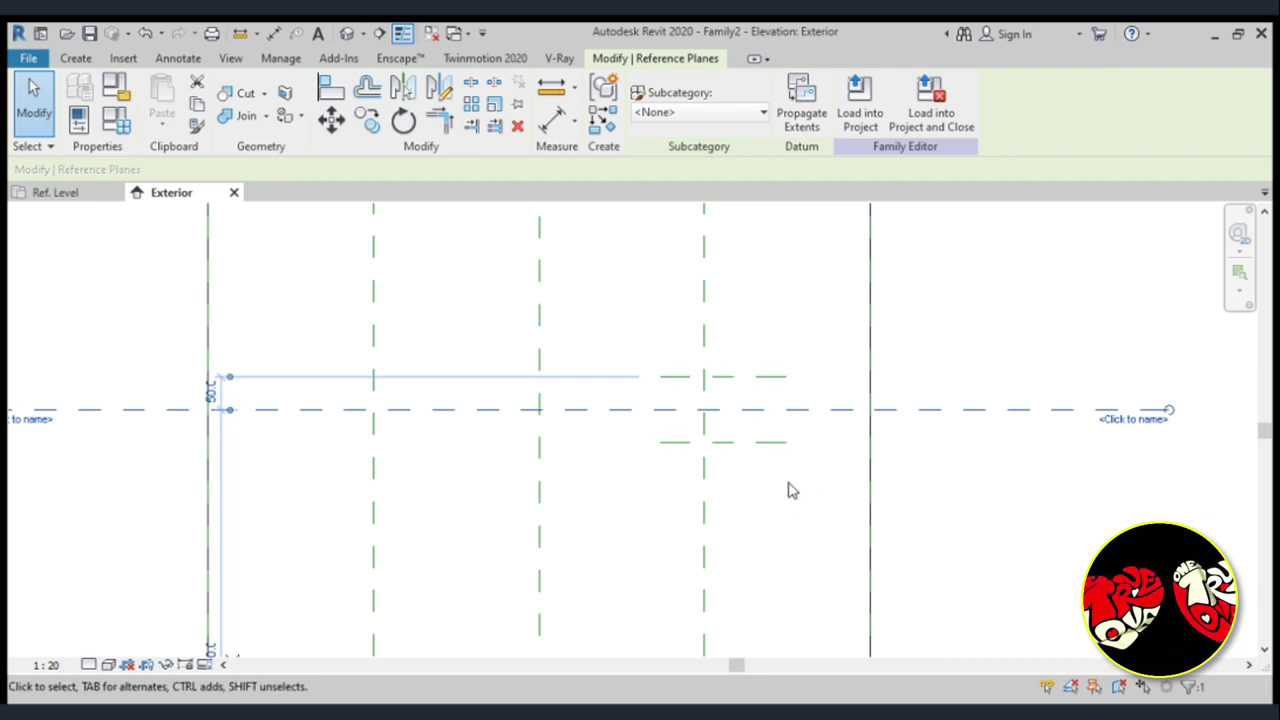
scroll(785, 325, "up", 1)
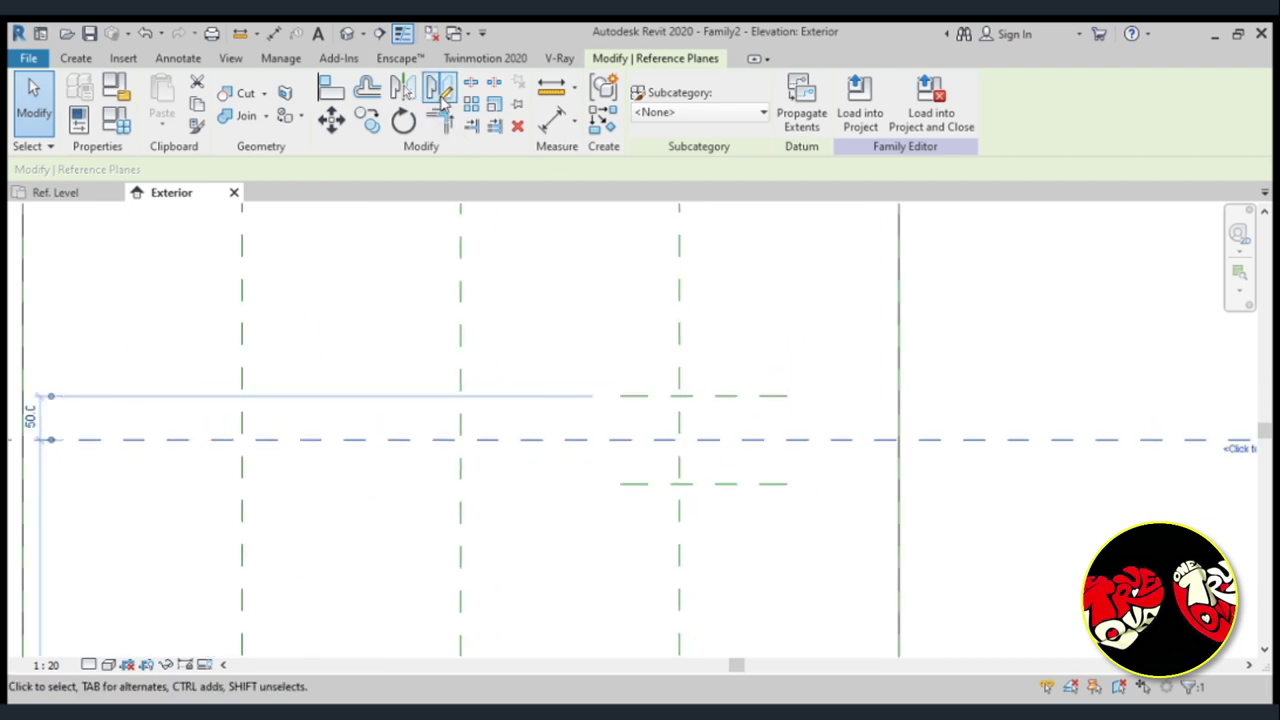
Mirror both short planes about a diagonal axis through the intersection, creating vertical copies.
left_click(725, 397)
left_click(730, 485, "ctrl")
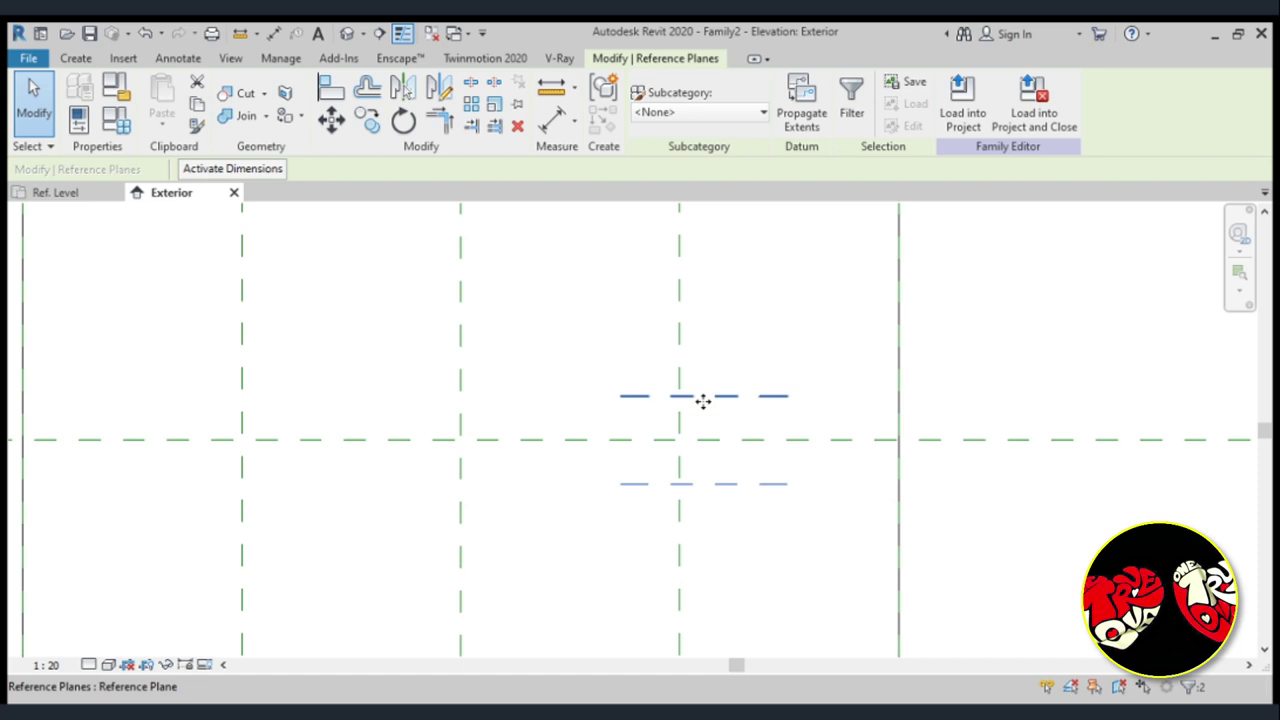
left_click(438, 88)
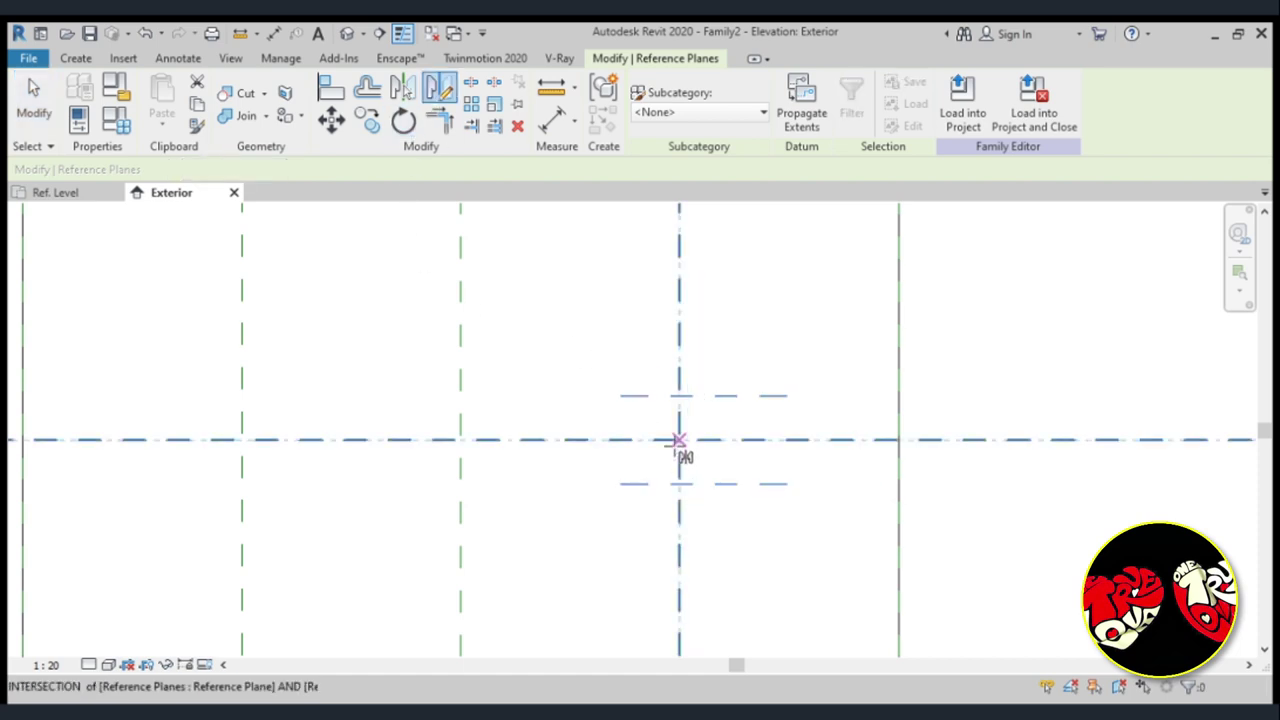
left_click(679, 440)
left_click(580, 546)
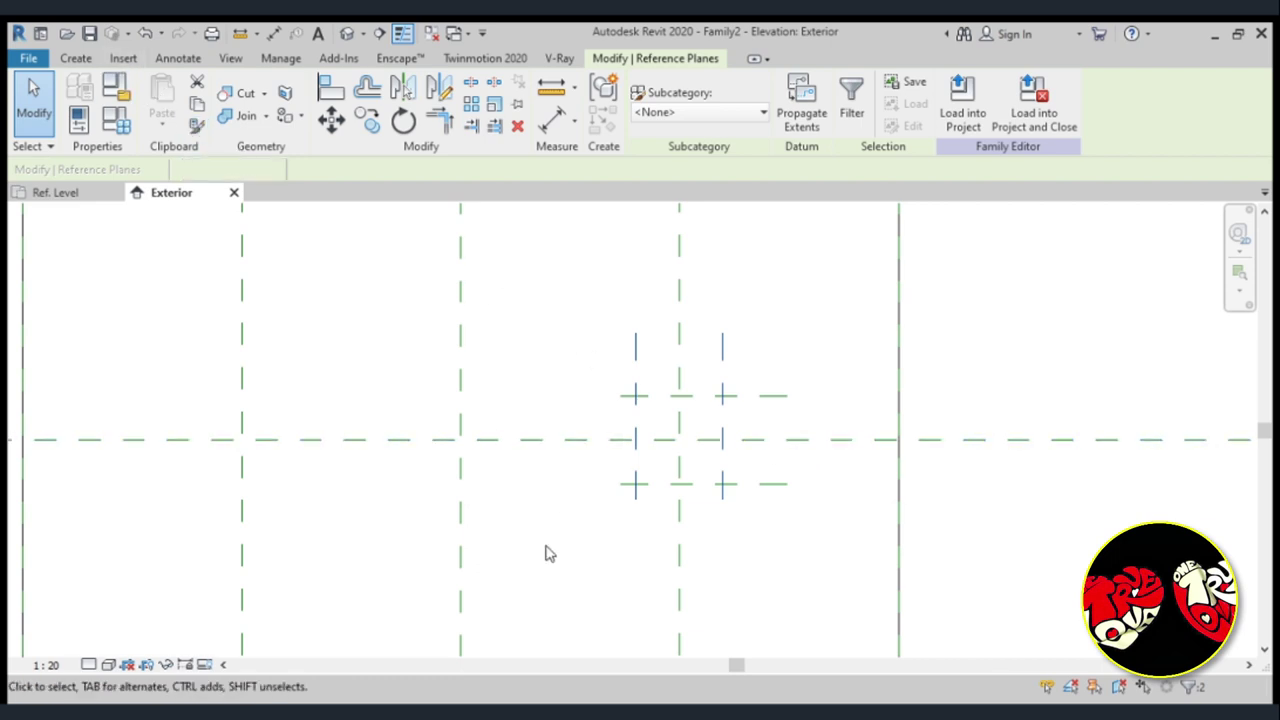
left_click_drag(545, 545, 834, 289)
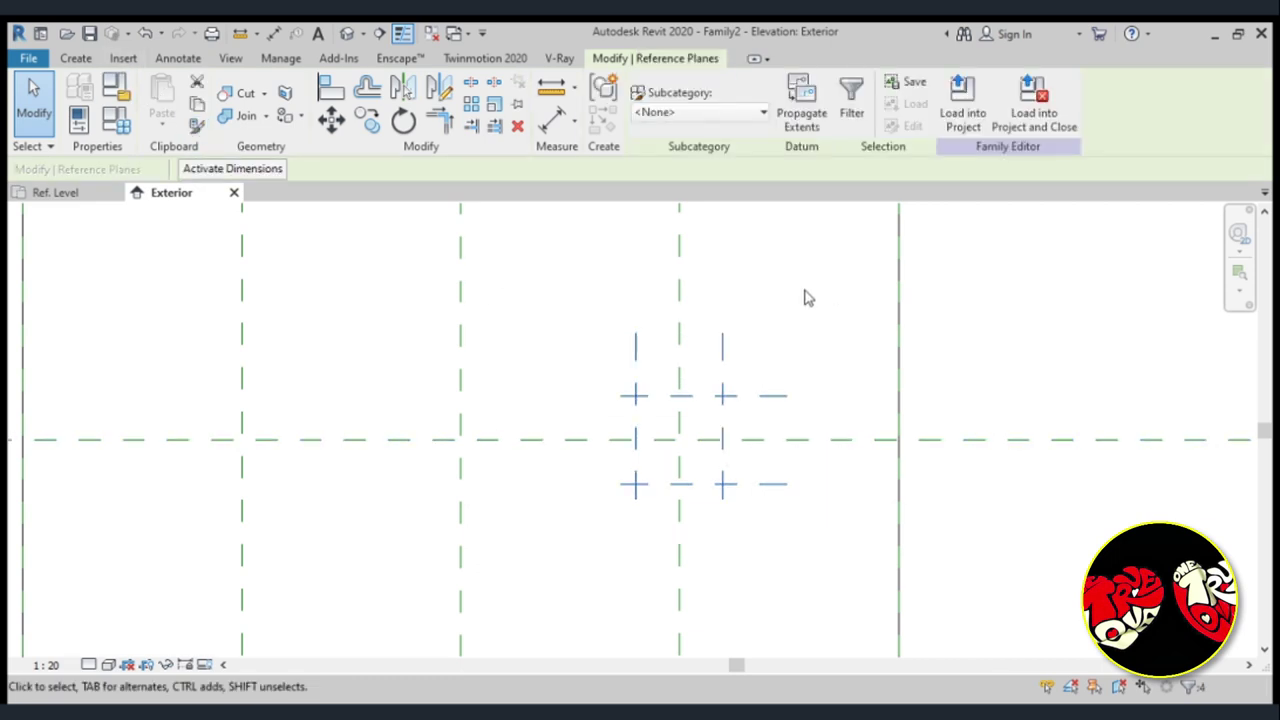
Copy the four short reference planes from the centre intersection to the left plane intersection.
left_click(378, 133)
left_click(679, 440)
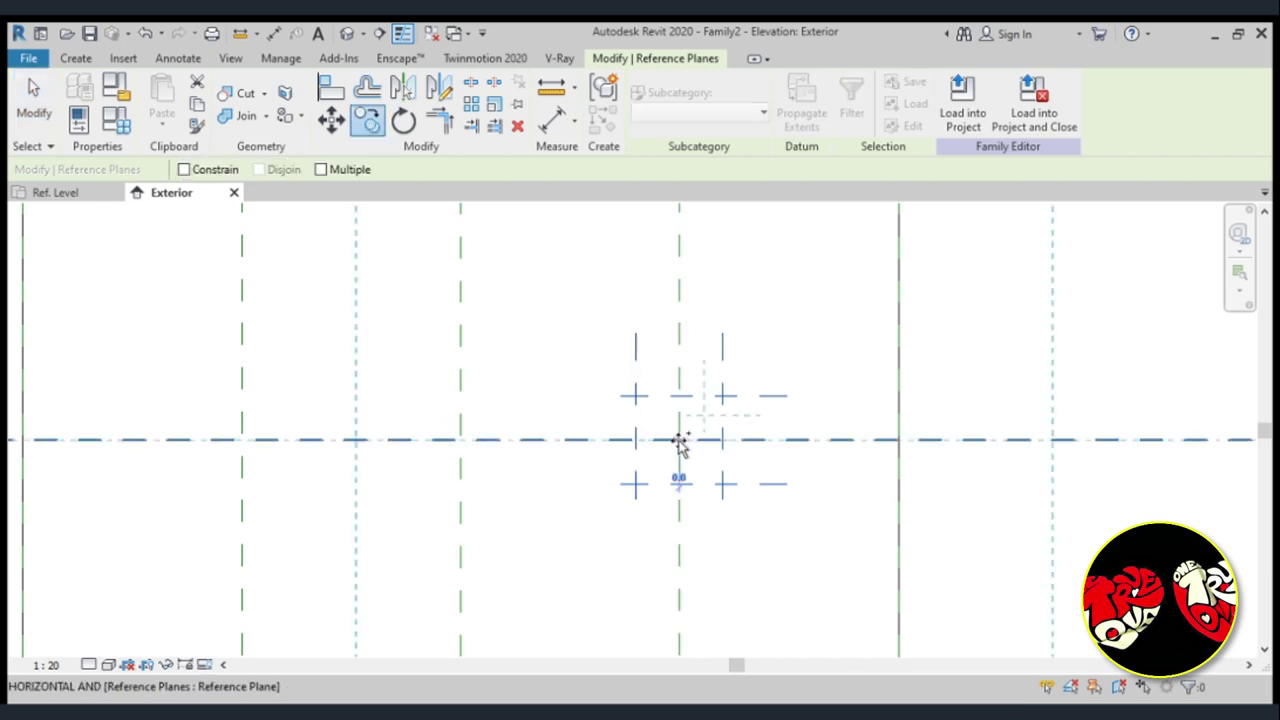
left_click(243, 439)
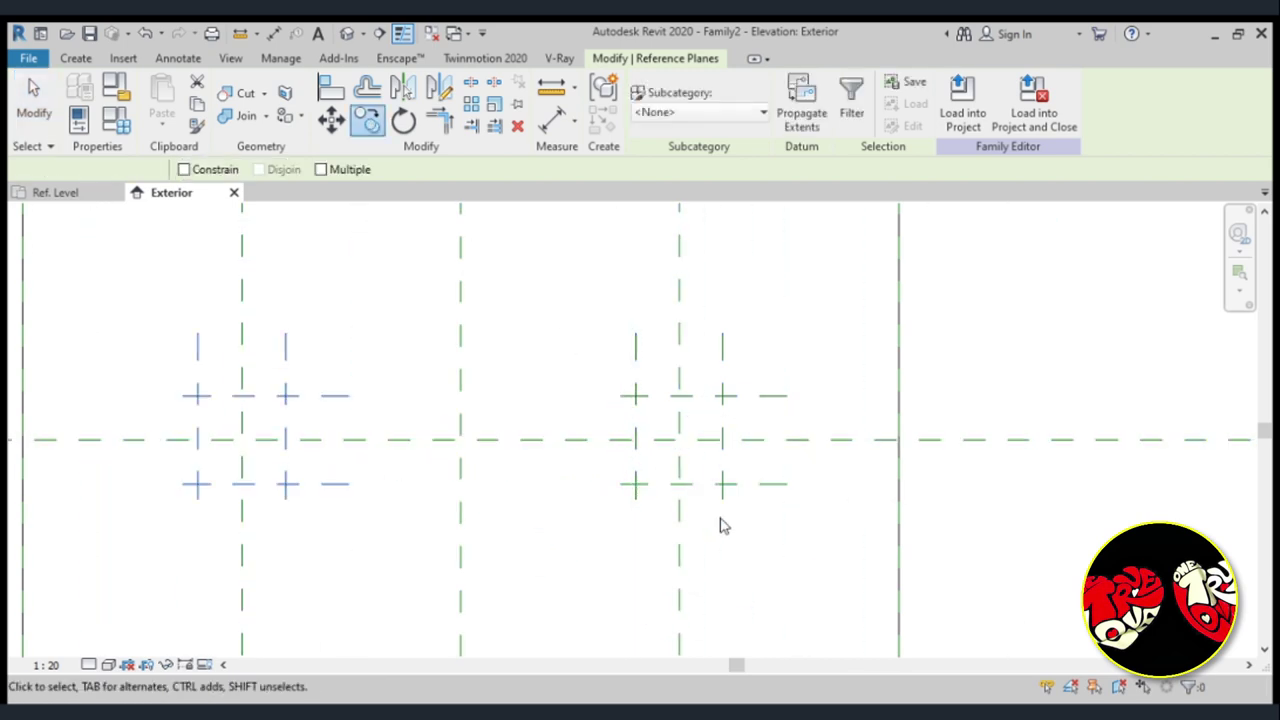
scroll(720, 525, "down", 3)
scroll(720, 530, "down", 2)
scroll(718, 425, "down", 2)
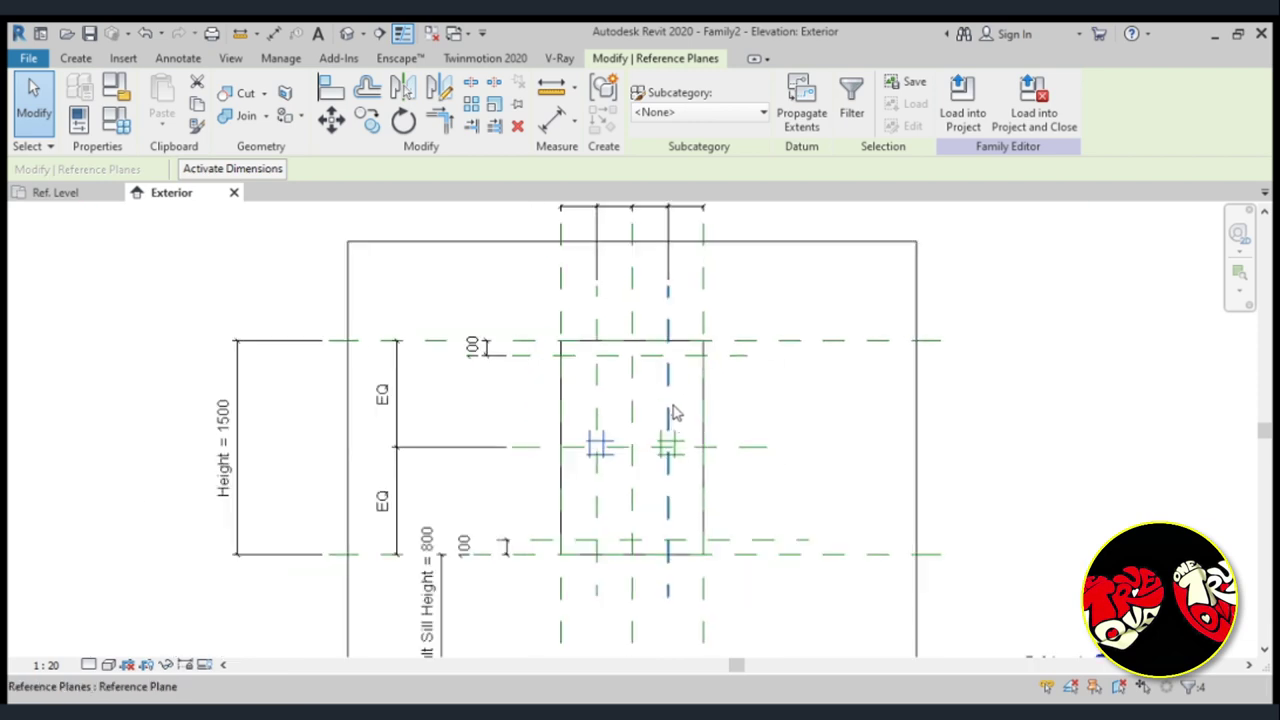
scroll(620, 400, "up", 2)
scroll(603, 435, "down", 3)
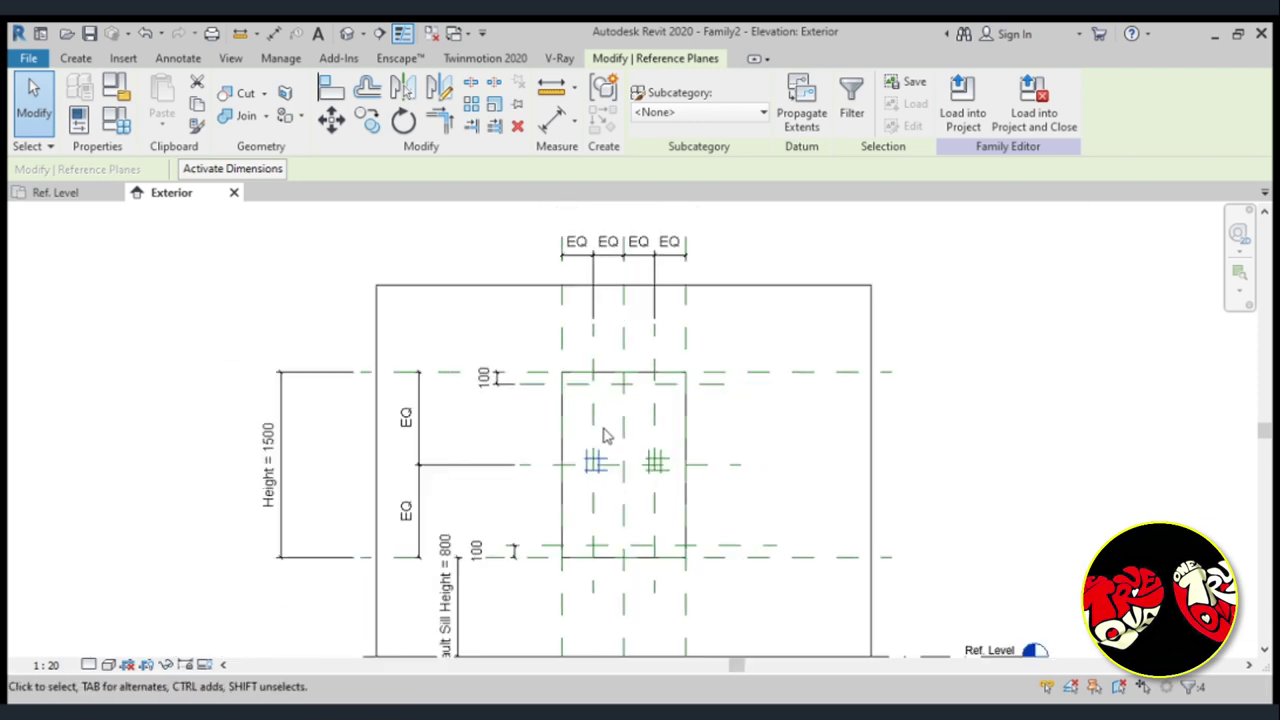
scroll(605, 440, "up", 1)
scroll(614, 455, "up", 1)
scroll(590, 475, "up", 1)
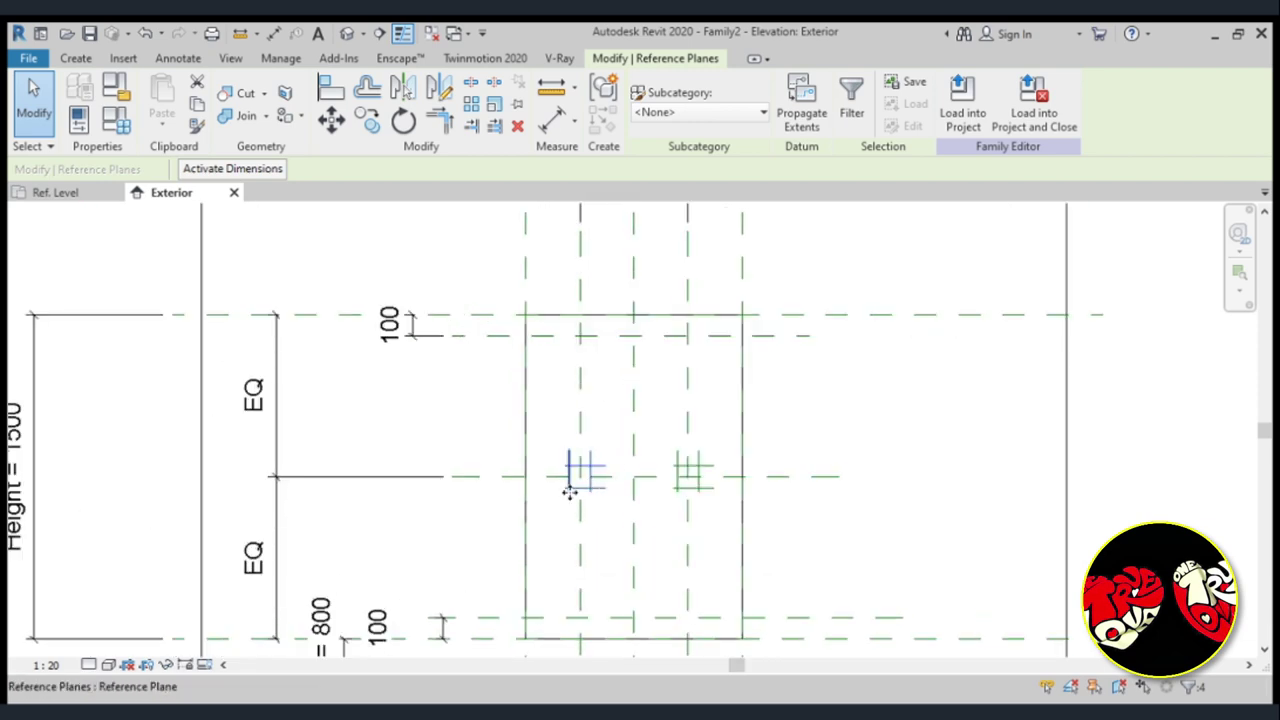
scroll(568, 497, "up", 1)
scroll(566, 490, "up", 1)
scroll(566, 506, "up", 1)
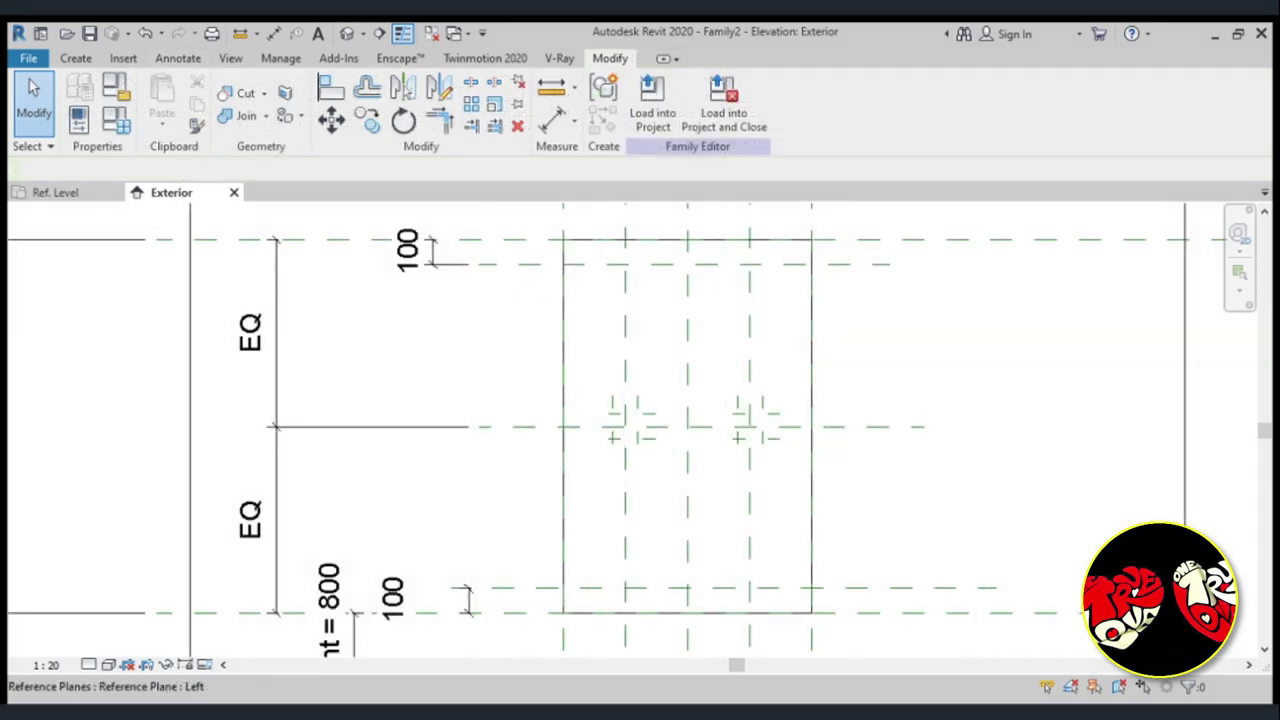
scroll(640, 490, "up", 2)
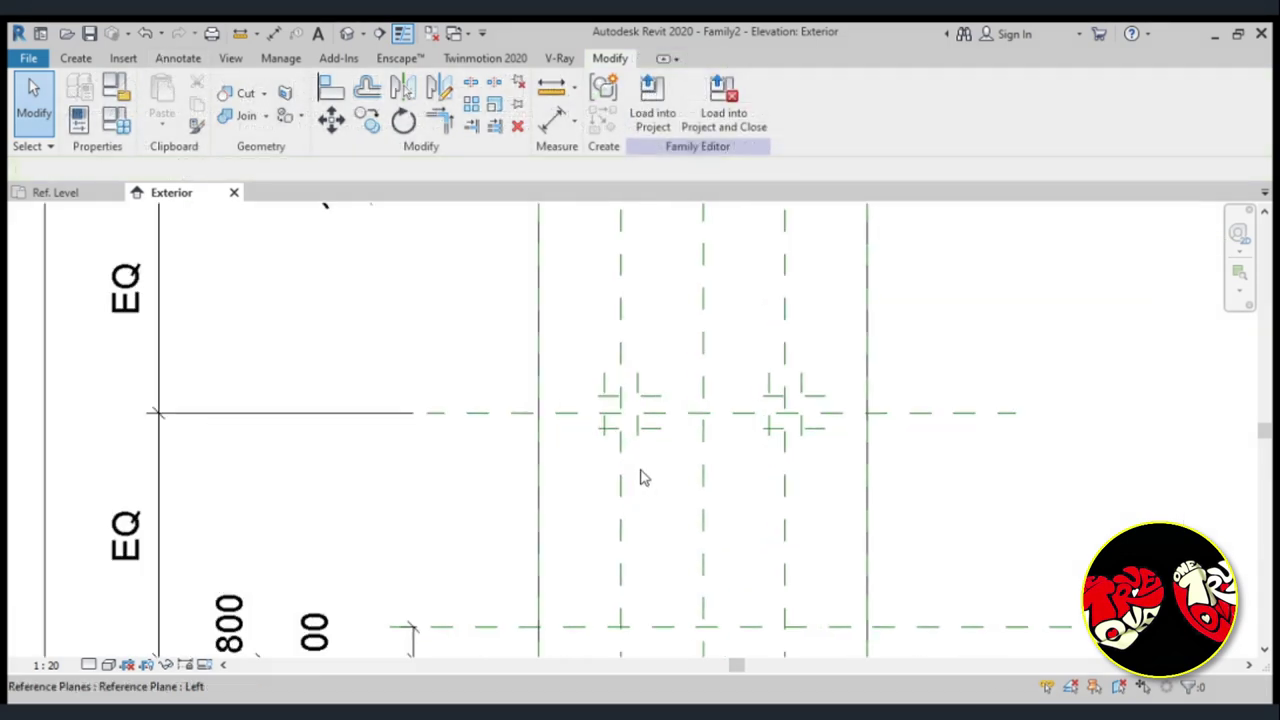
scroll(640, 477, "up", 2)
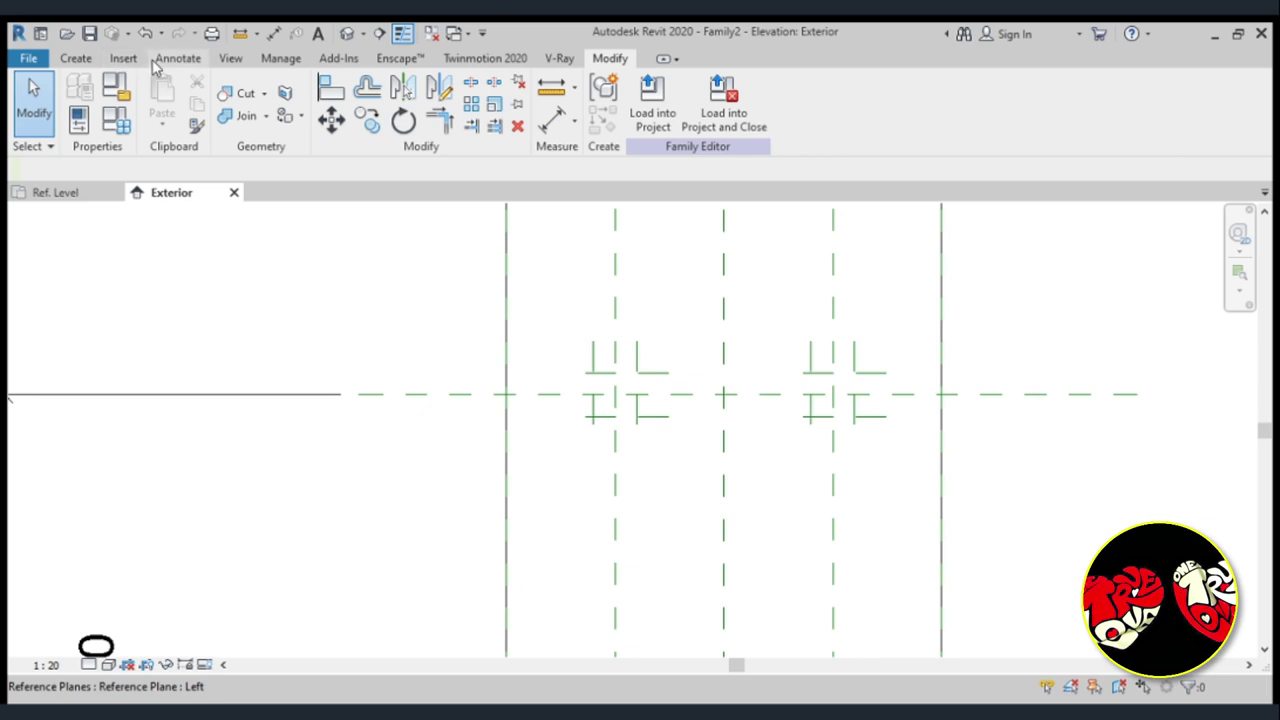
Dimension the left junction's short horizontal planes 100 apart and add a 50/50 split string.
left_click(160, 60)
left_click(88, 115)
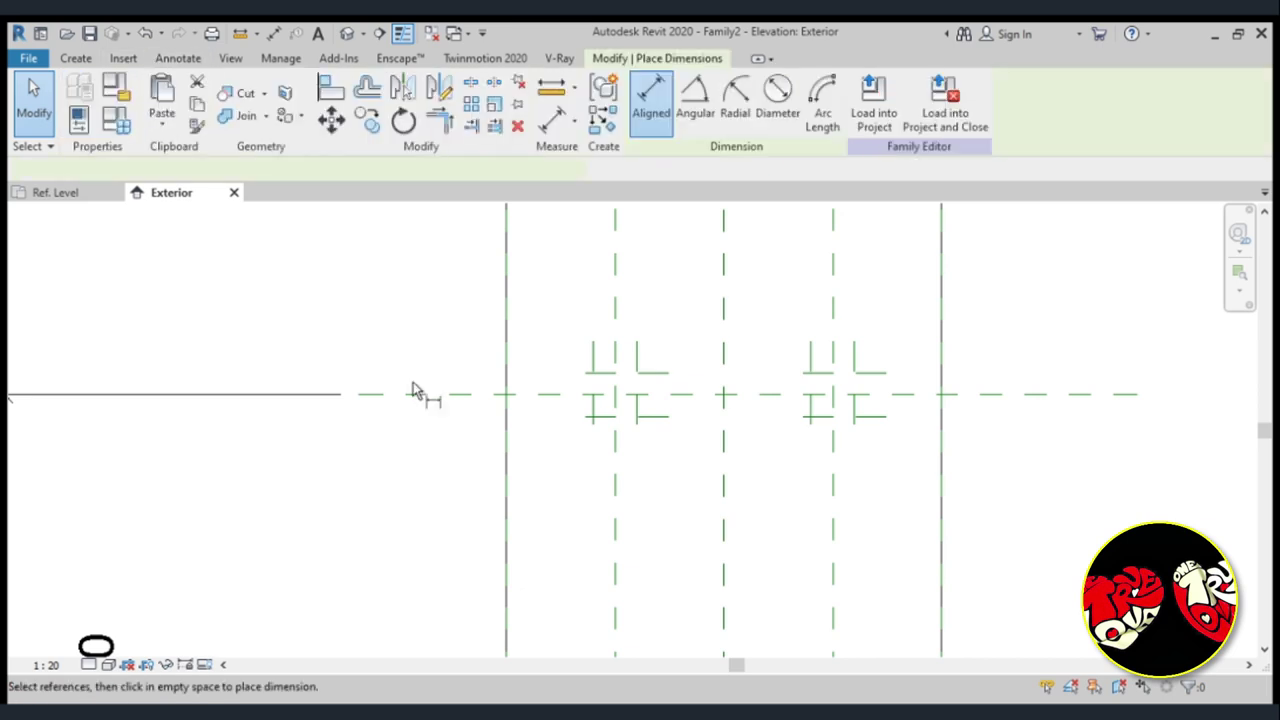
left_click(604, 373)
left_click(604, 416)
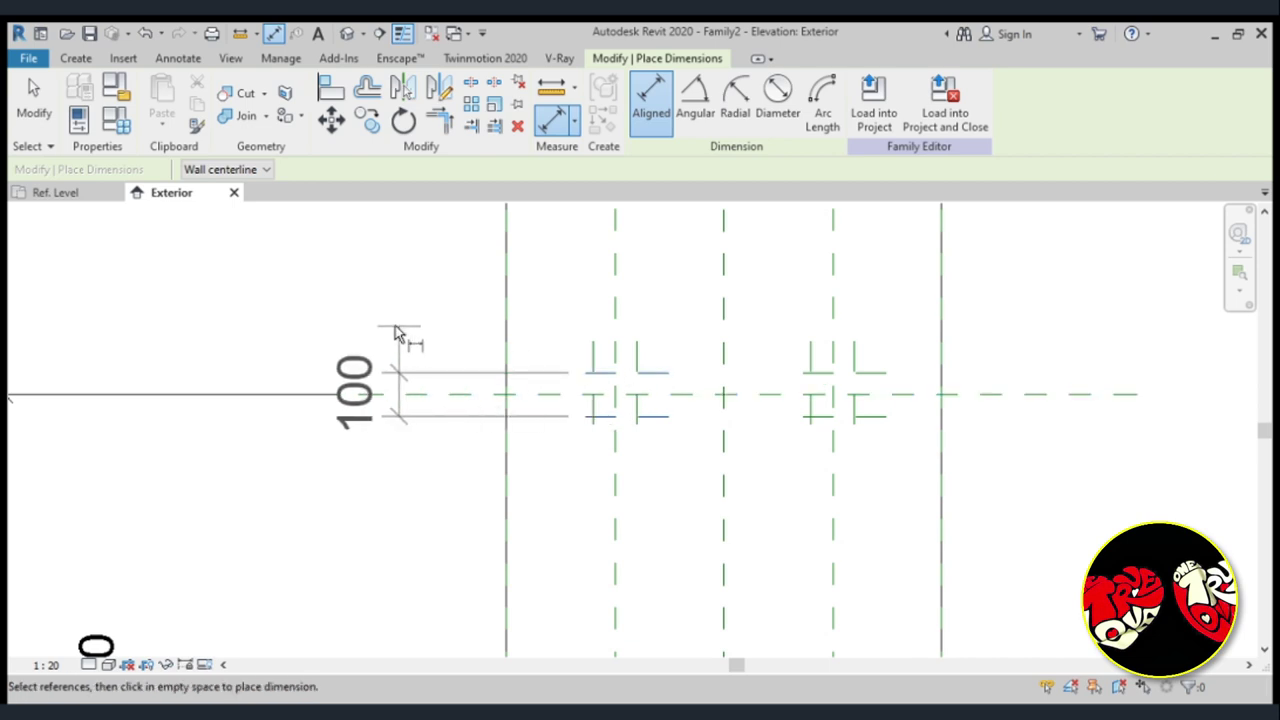
left_click(305, 325)
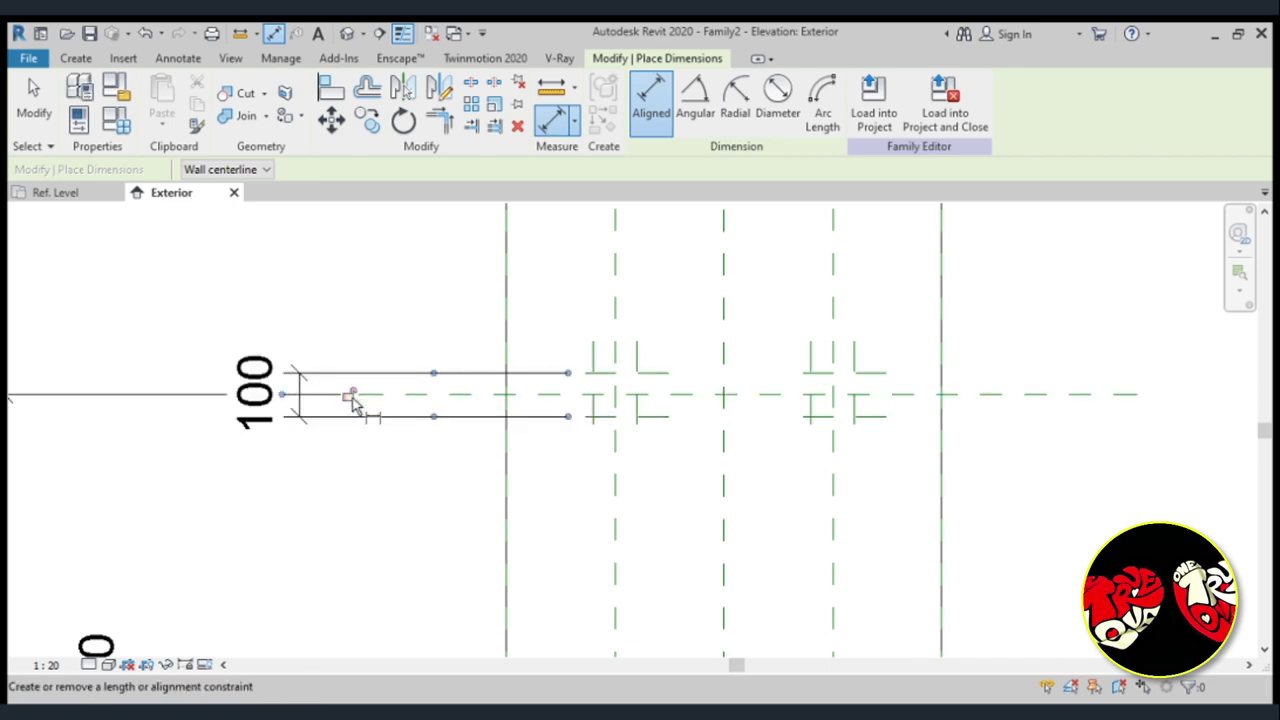
left_click(604, 418)
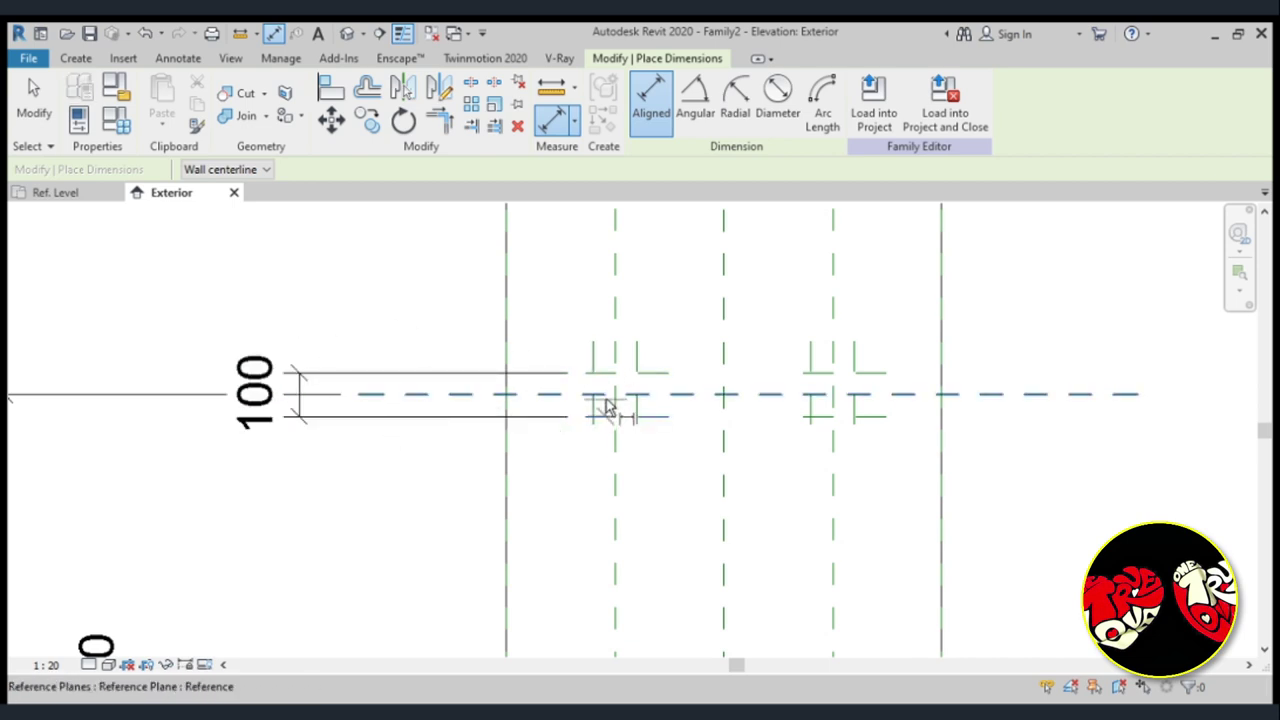
left_click(606, 375)
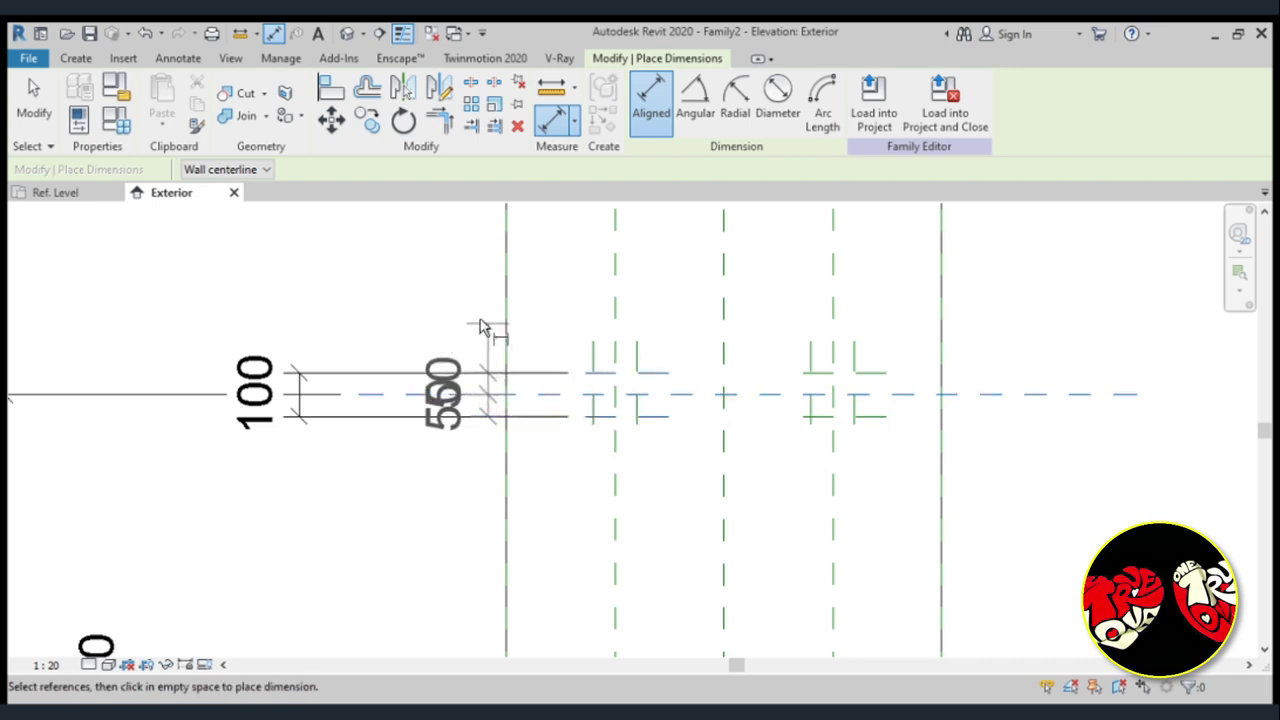
left_click(408, 322)
Add a 100 aligned dimension between the right junction's short horizontal reference planes.
scroll(440, 450, "down", 1)
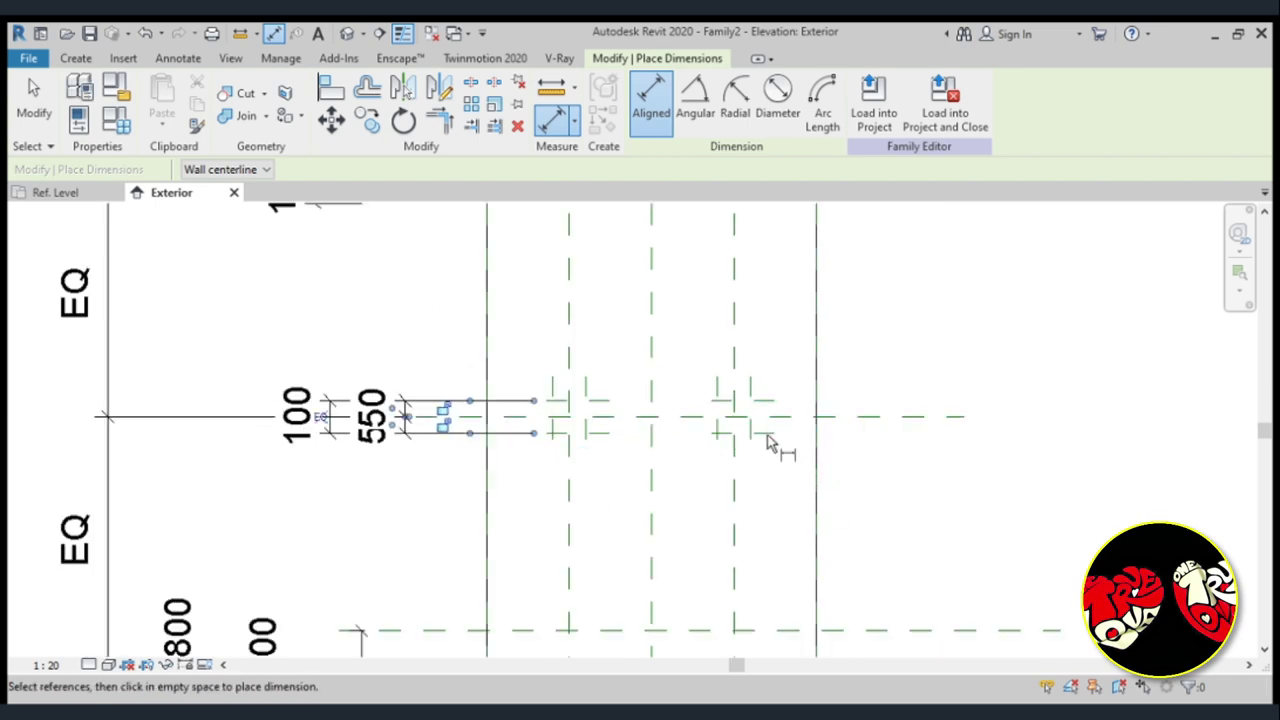
scroll(768, 440, "up", 2)
left_click(705, 432)
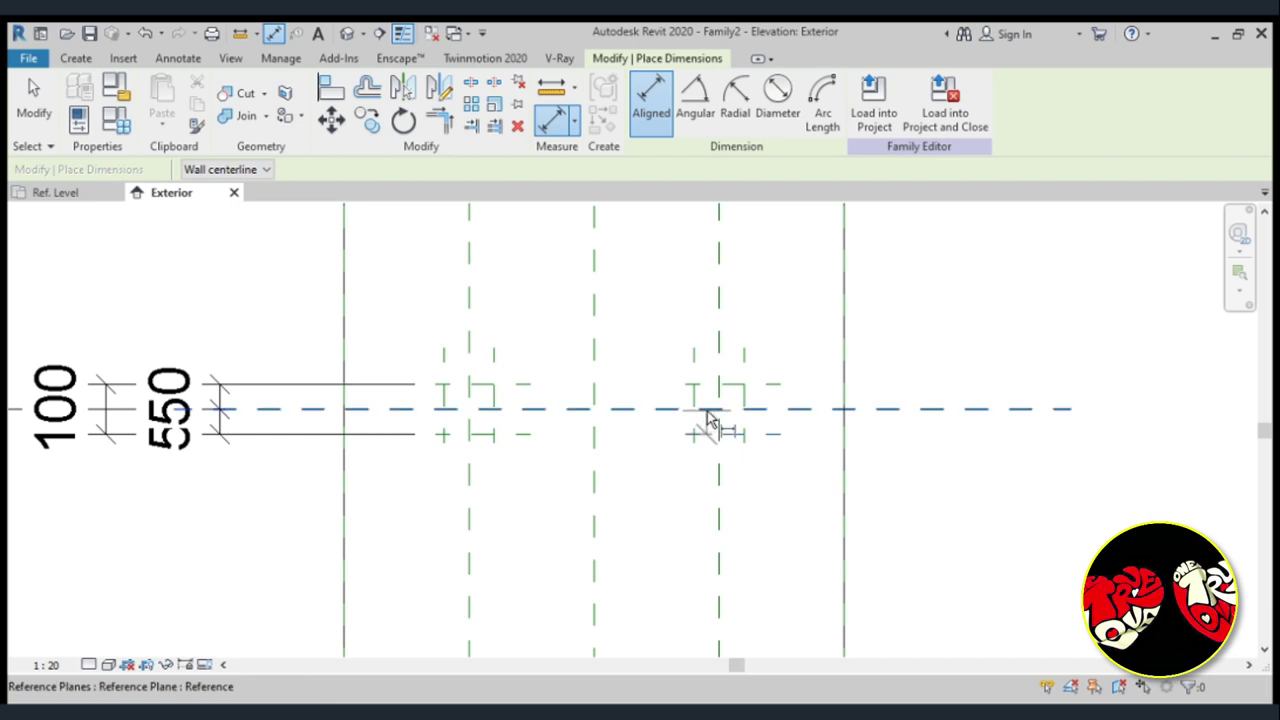
left_click(707, 388)
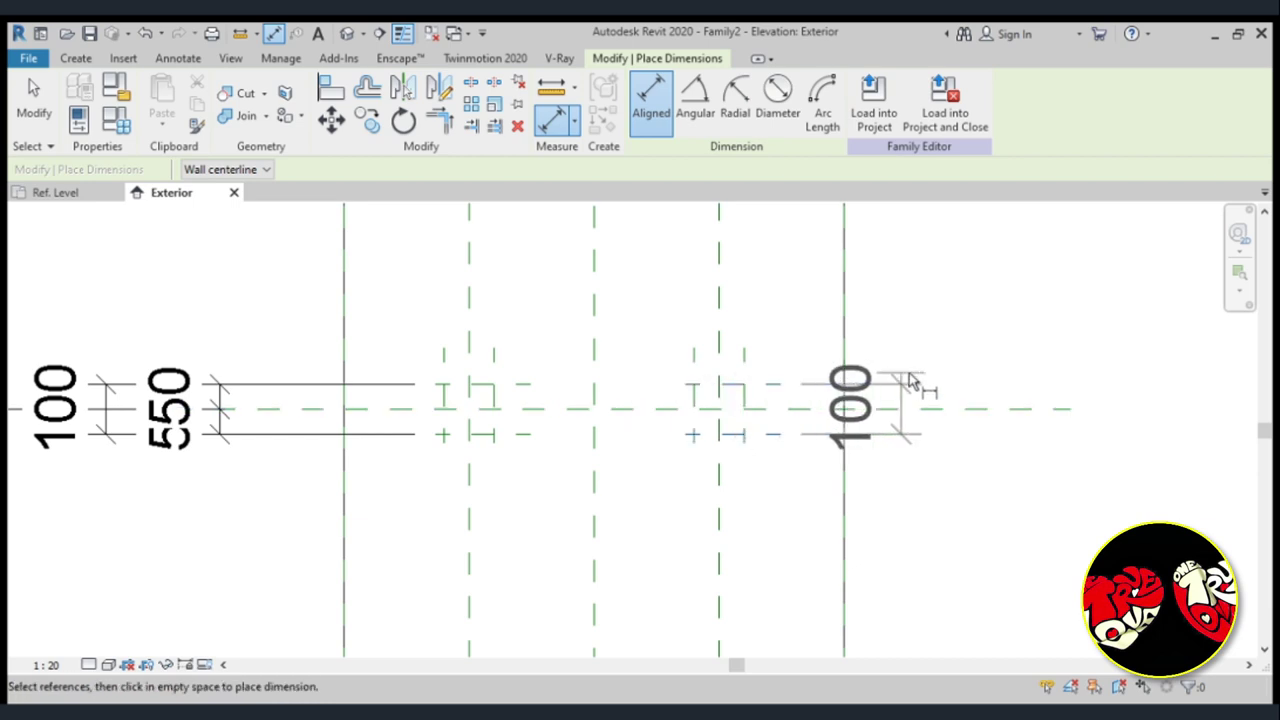
left_click(1005, 395)
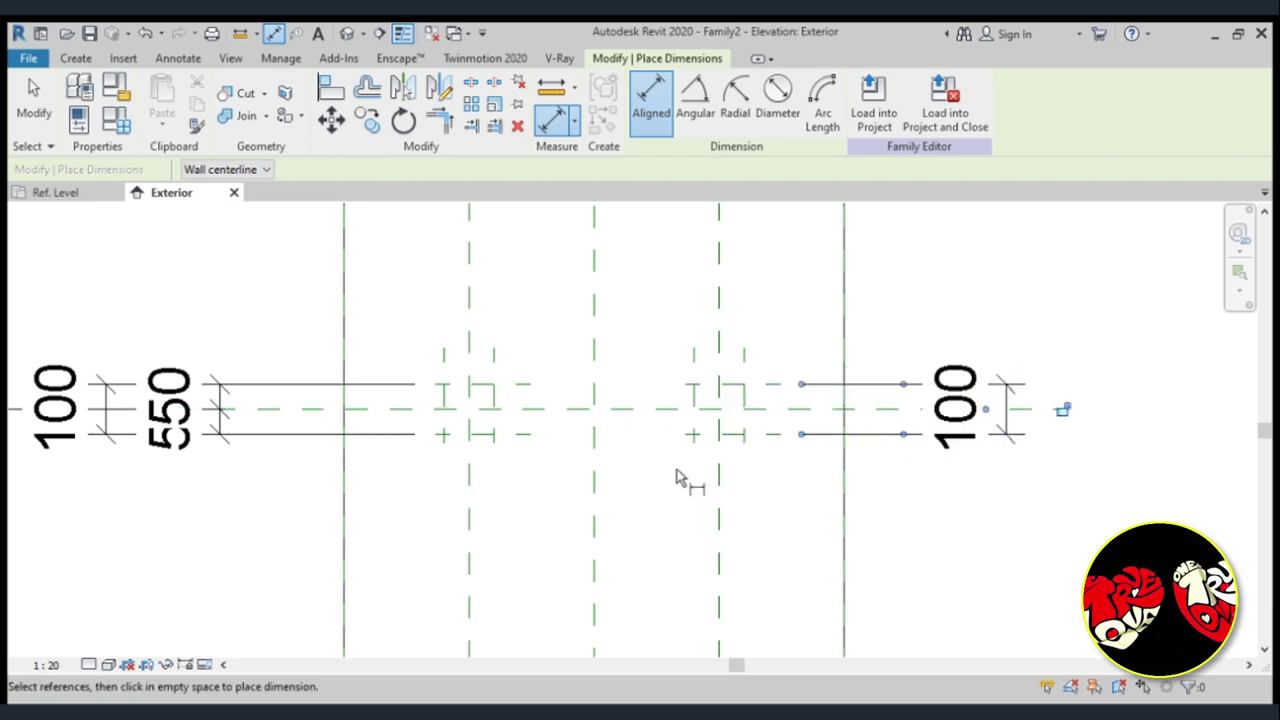
scroll(686, 477, "down", 1)
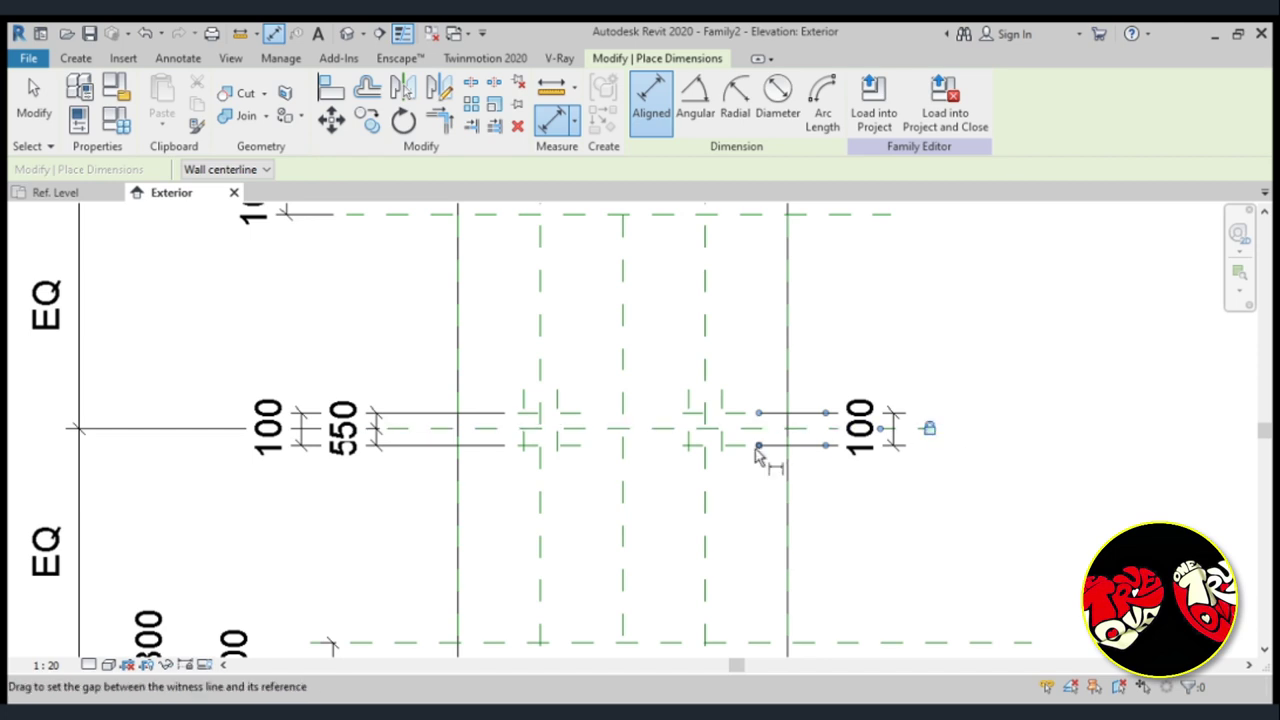
scroll(713, 448, "down", 1)
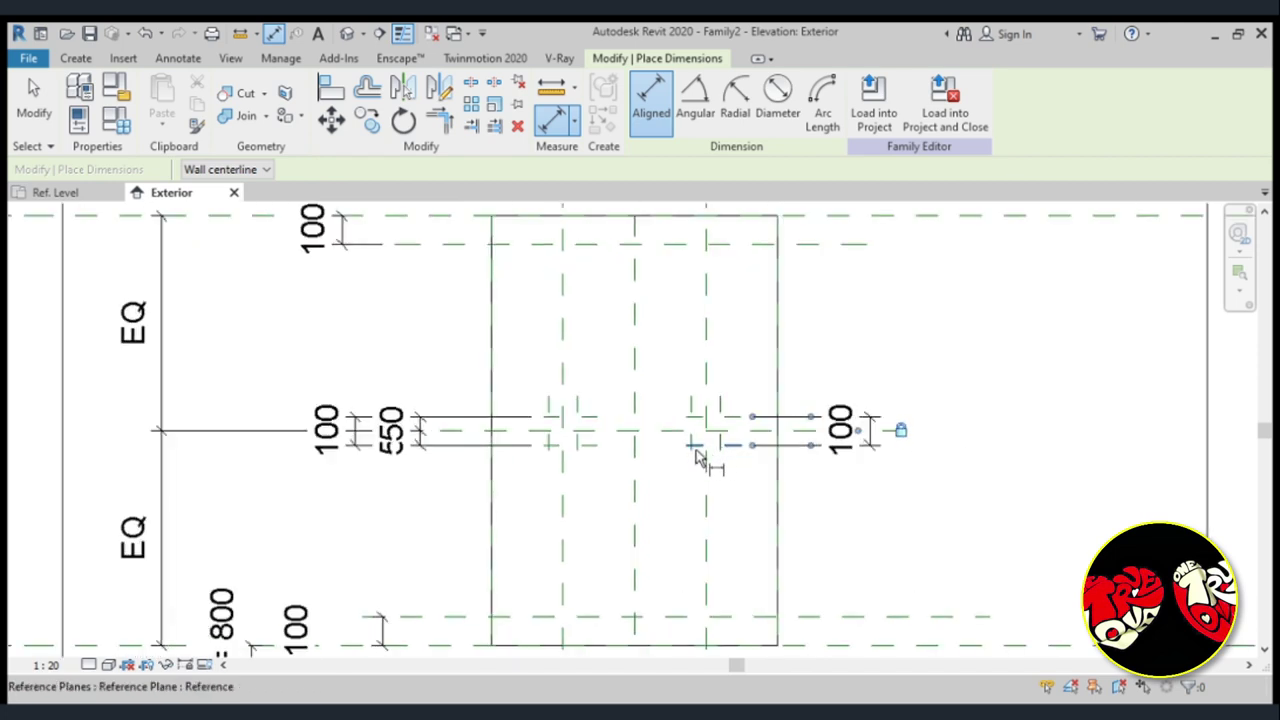
left_click(698, 455)
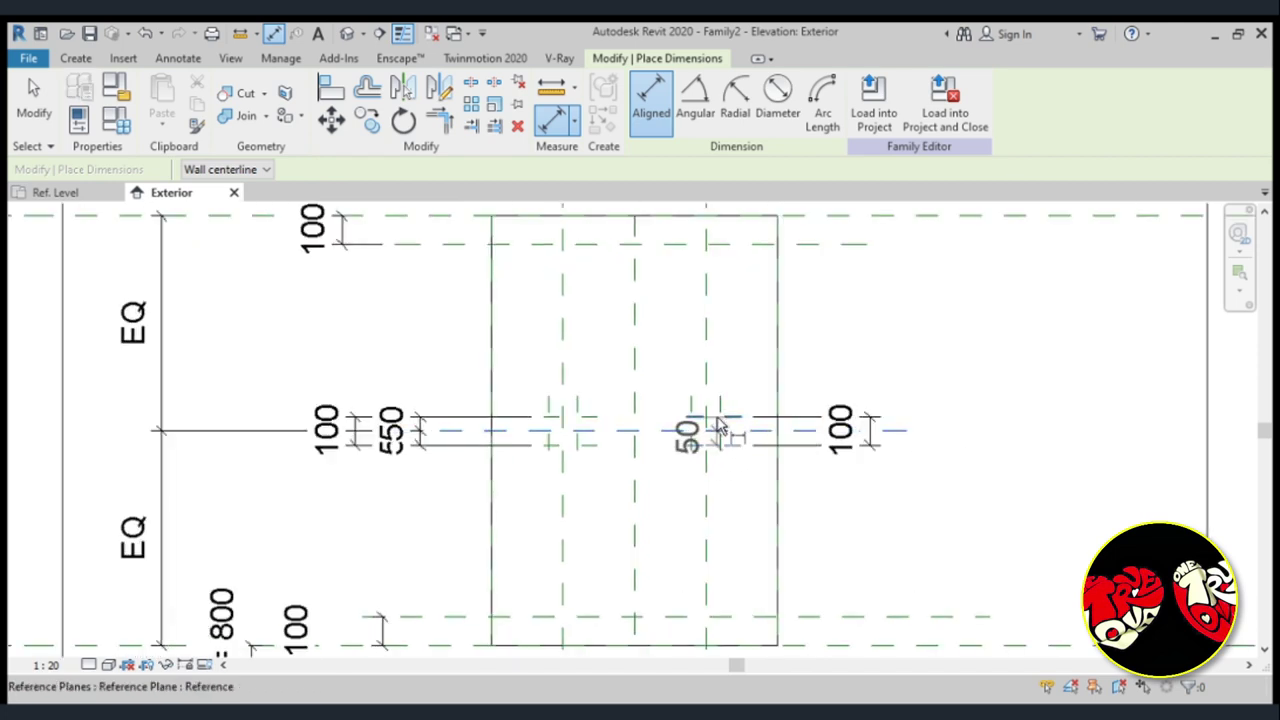
Cancel the pending pick and dimension both junctions' short vertical plane pairs 100 apart.
scroll(814, 540, "down", 2)
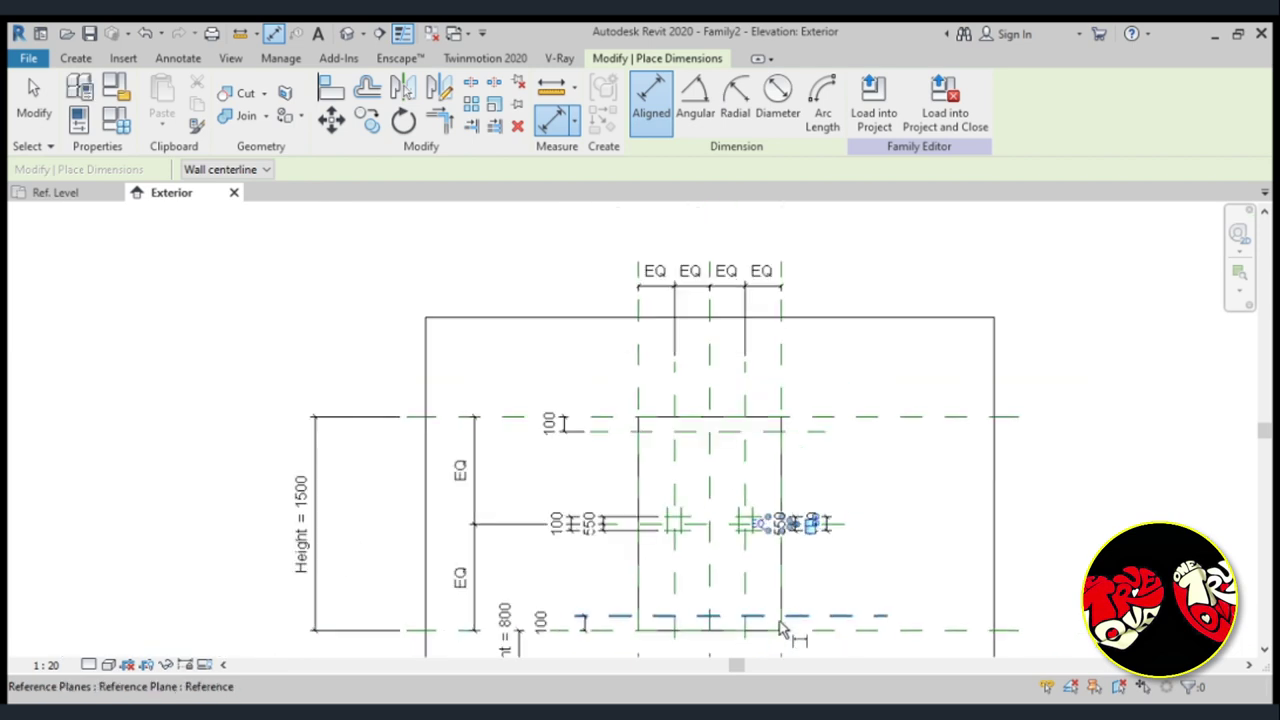
scroll(678, 472, "up", 2)
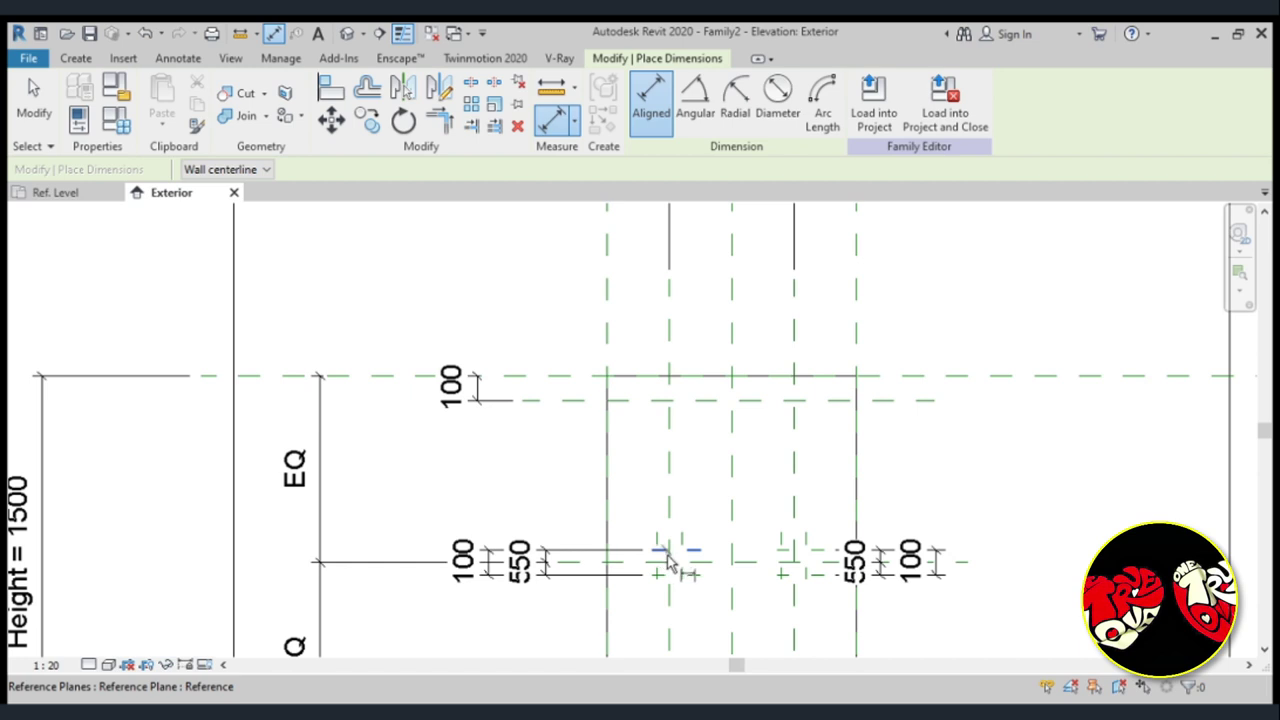
key("Escape")
key("d")
key("i")
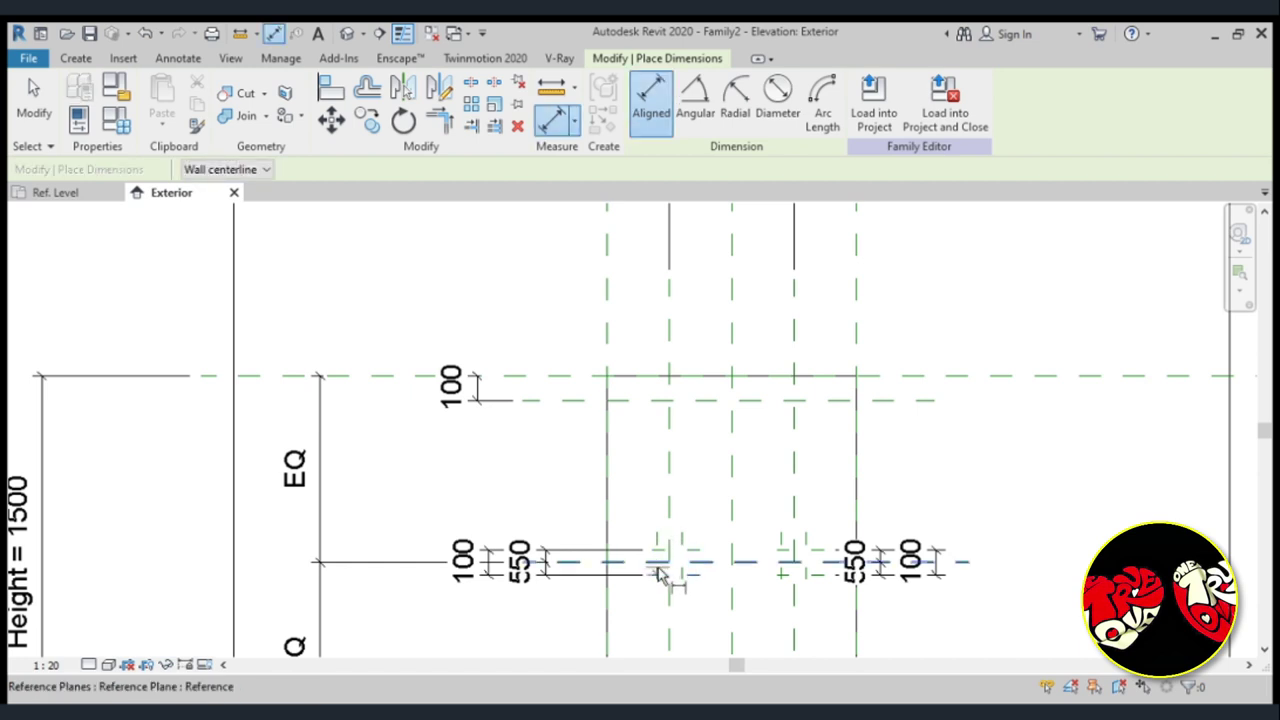
key("Escape")
key("d")
key("i")
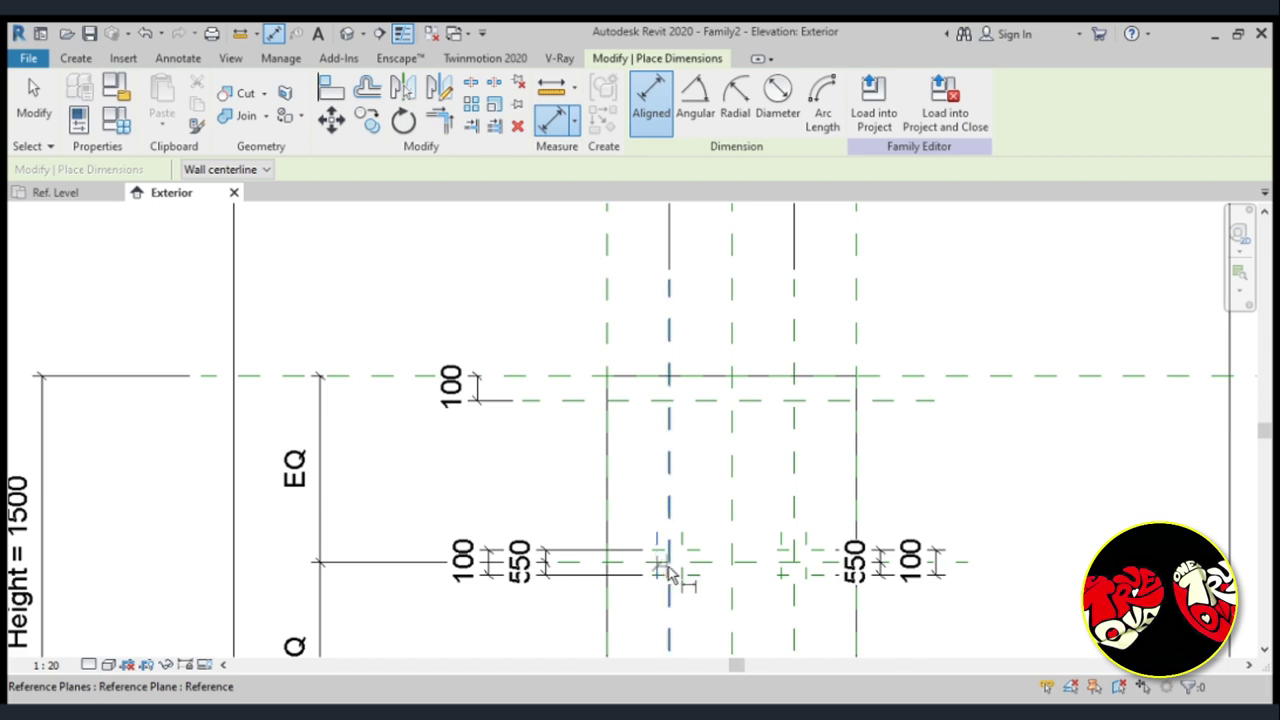
left_click(680, 574)
left_click(686, 577)
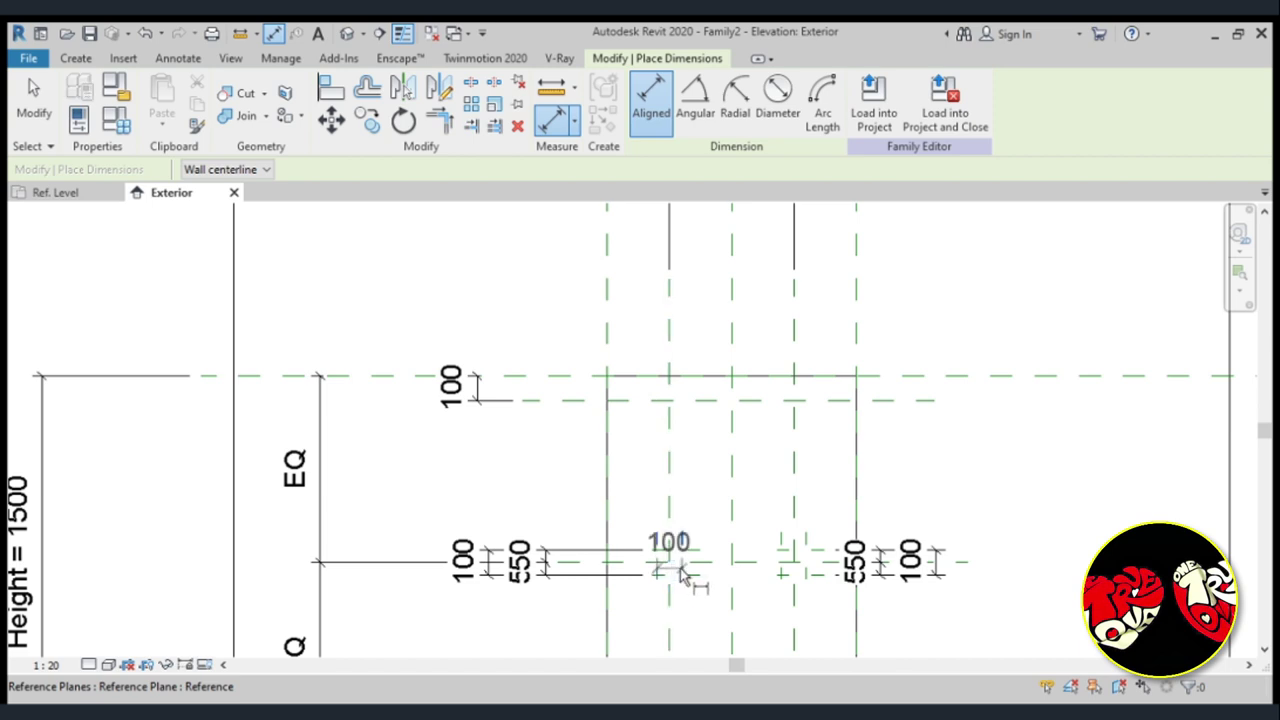
left_click(712, 333)
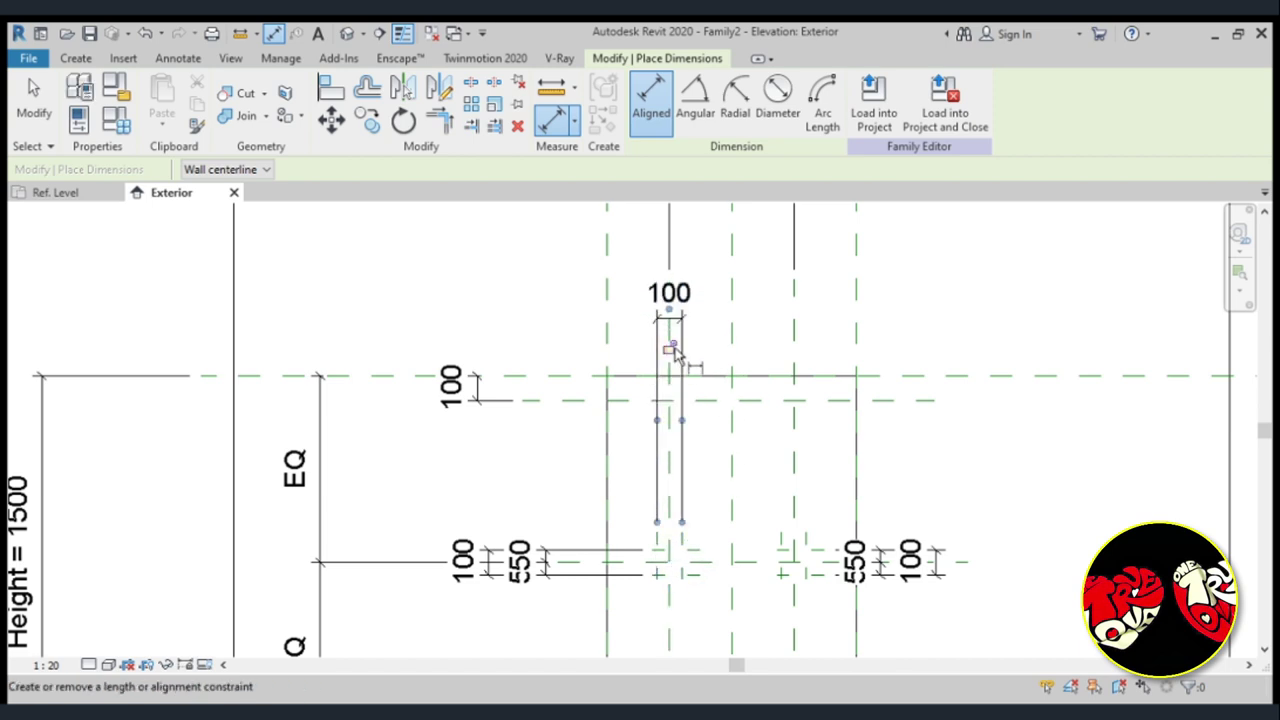
left_click(783, 566)
left_click(806, 570)
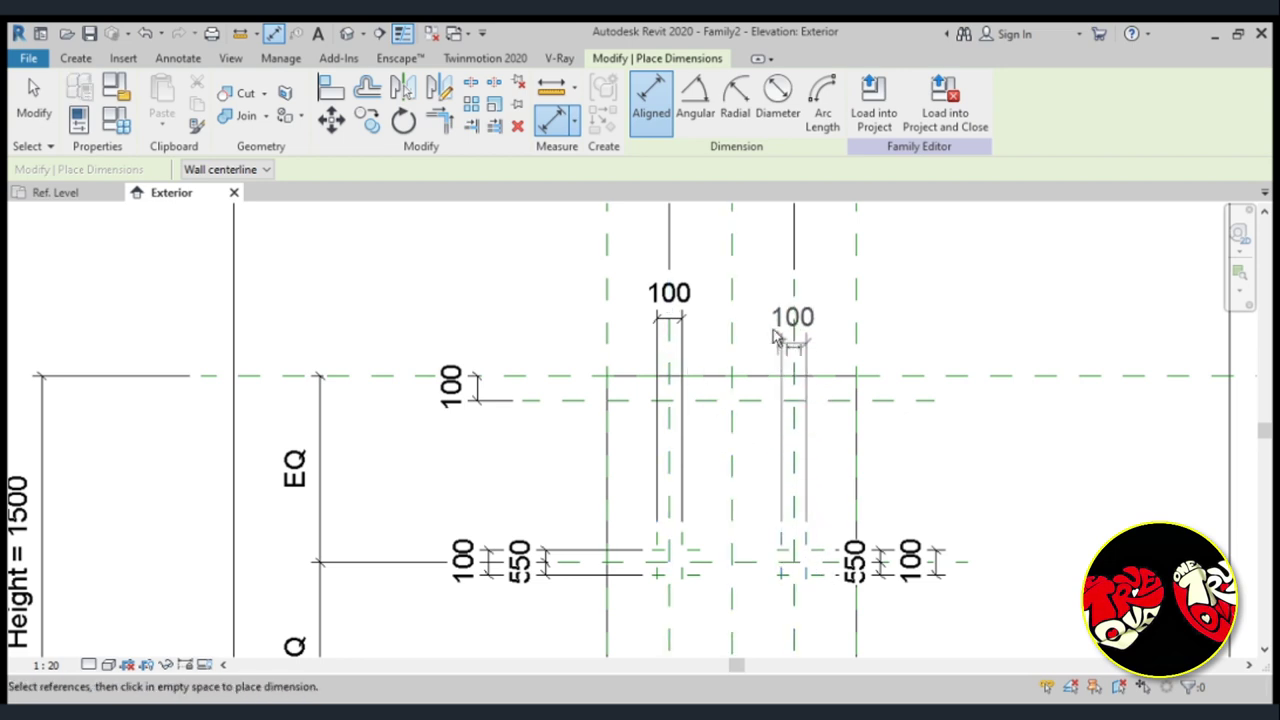
left_click(722, 330)
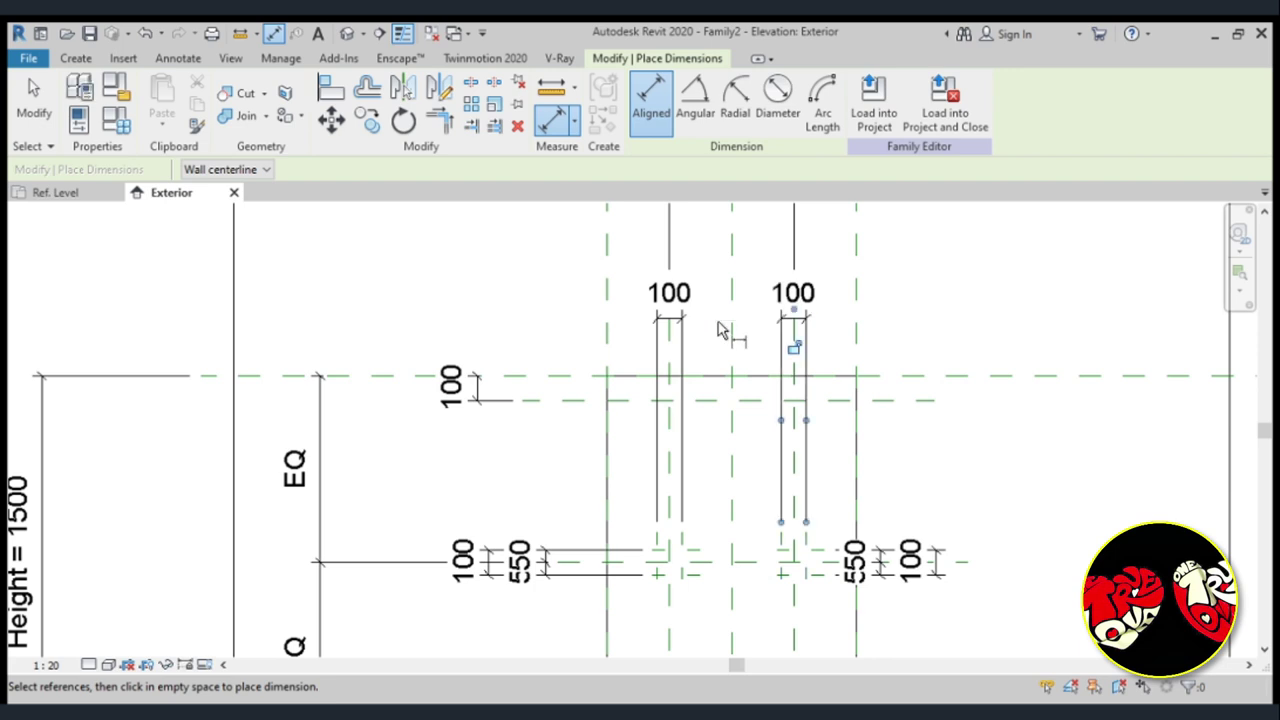
Split the left junction's vertical planes with a 50/50 string dimension through the centre line.
scroll(664, 553, "up", 2)
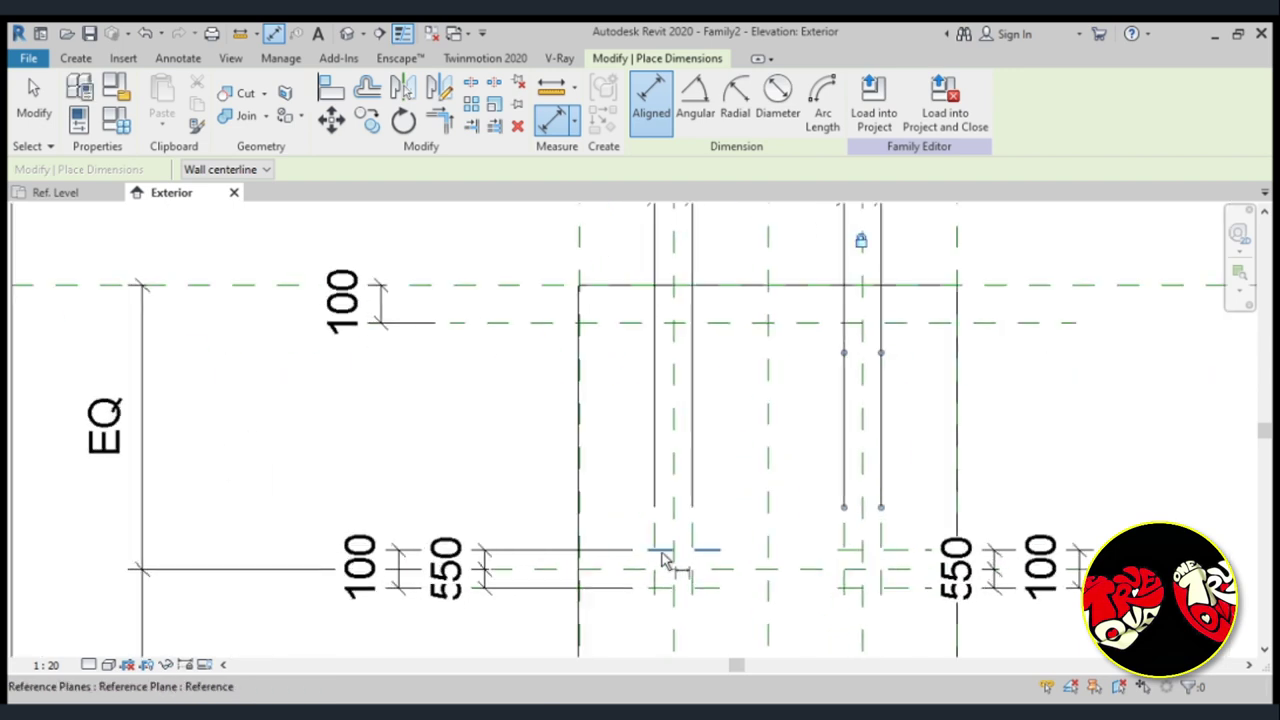
left_click(655, 588)
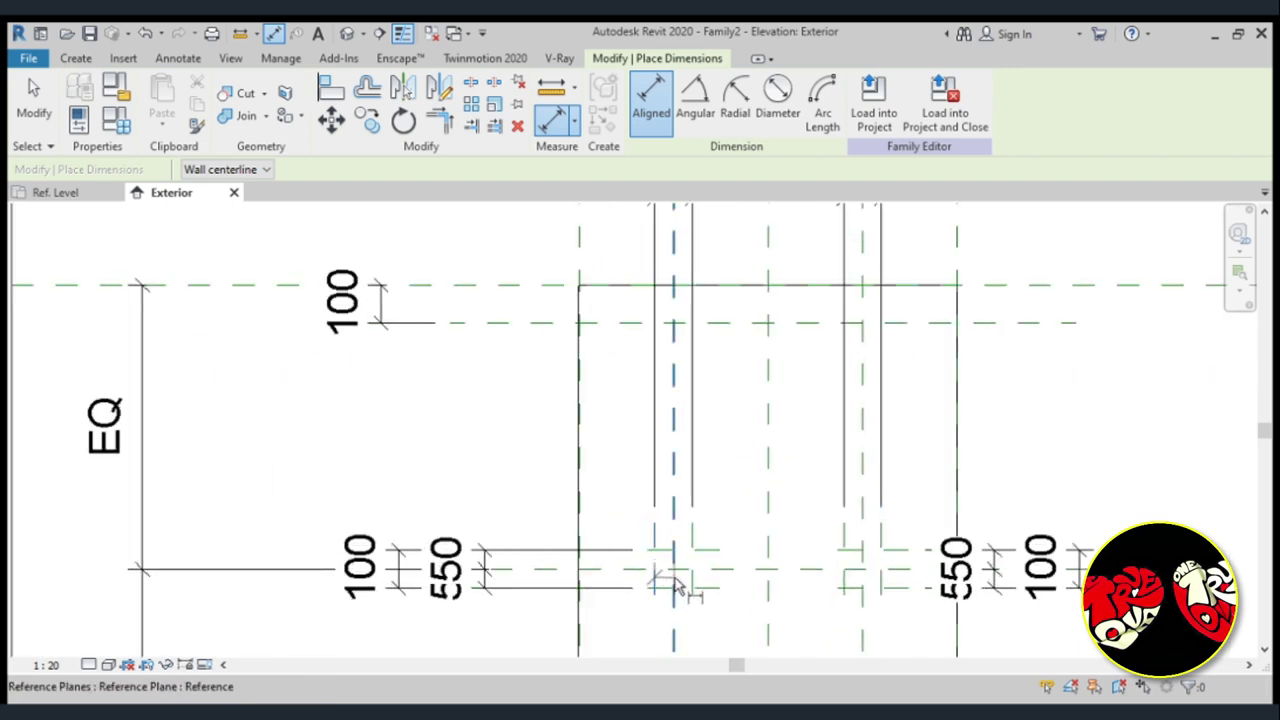
left_click(674, 585)
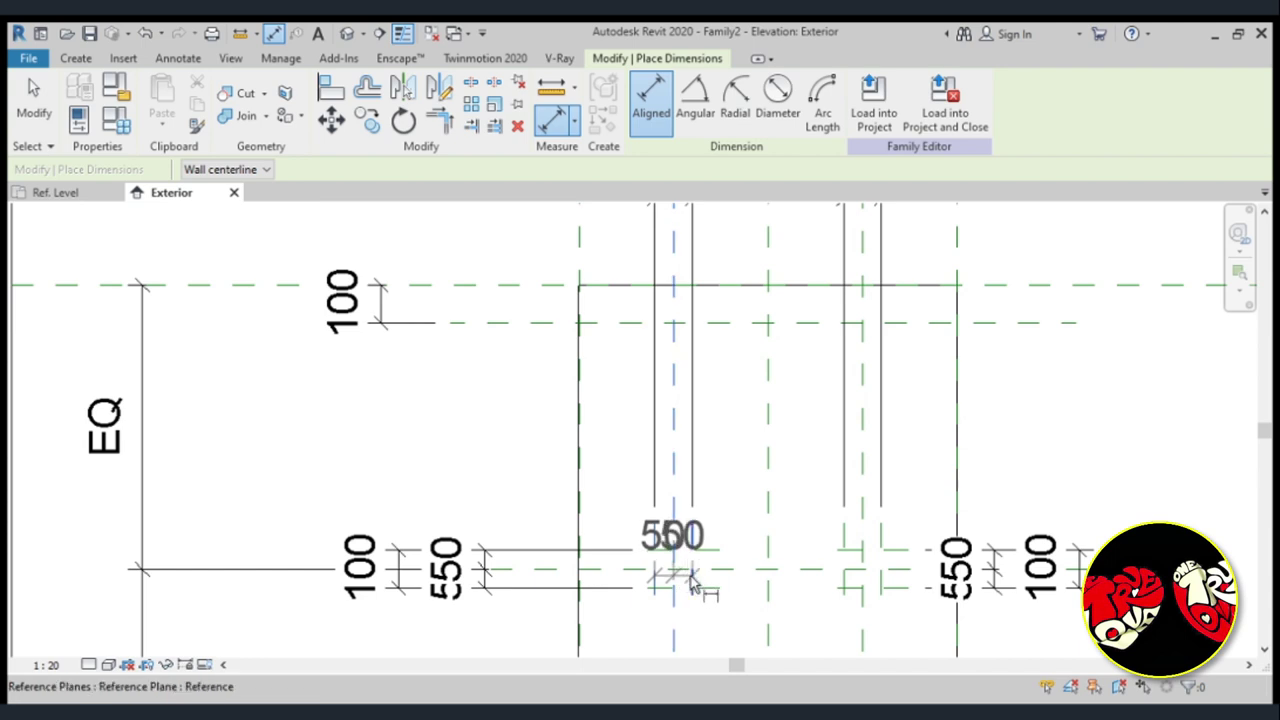
left_click(690, 583)
scroll(690, 497, "down", 2)
left_click(737, 345)
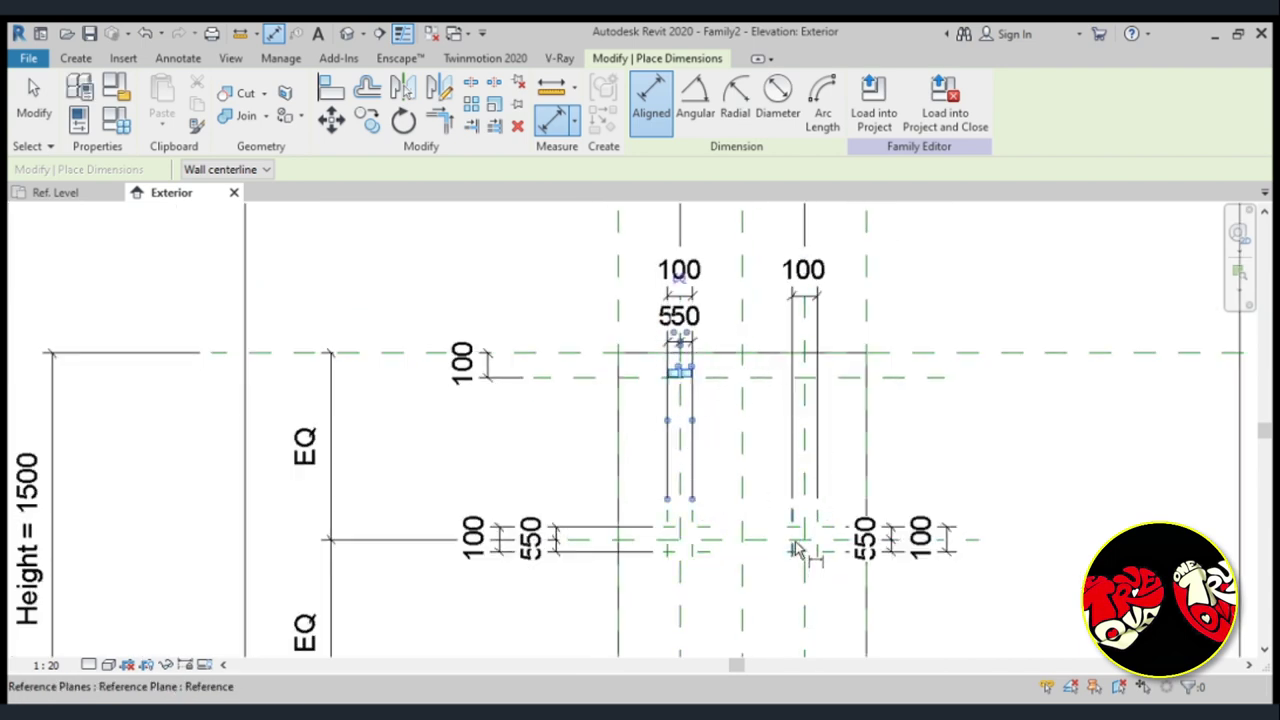
Add the 50 dimensions between the right junction's vertical planes and mullion centre line.
left_click(805, 545)
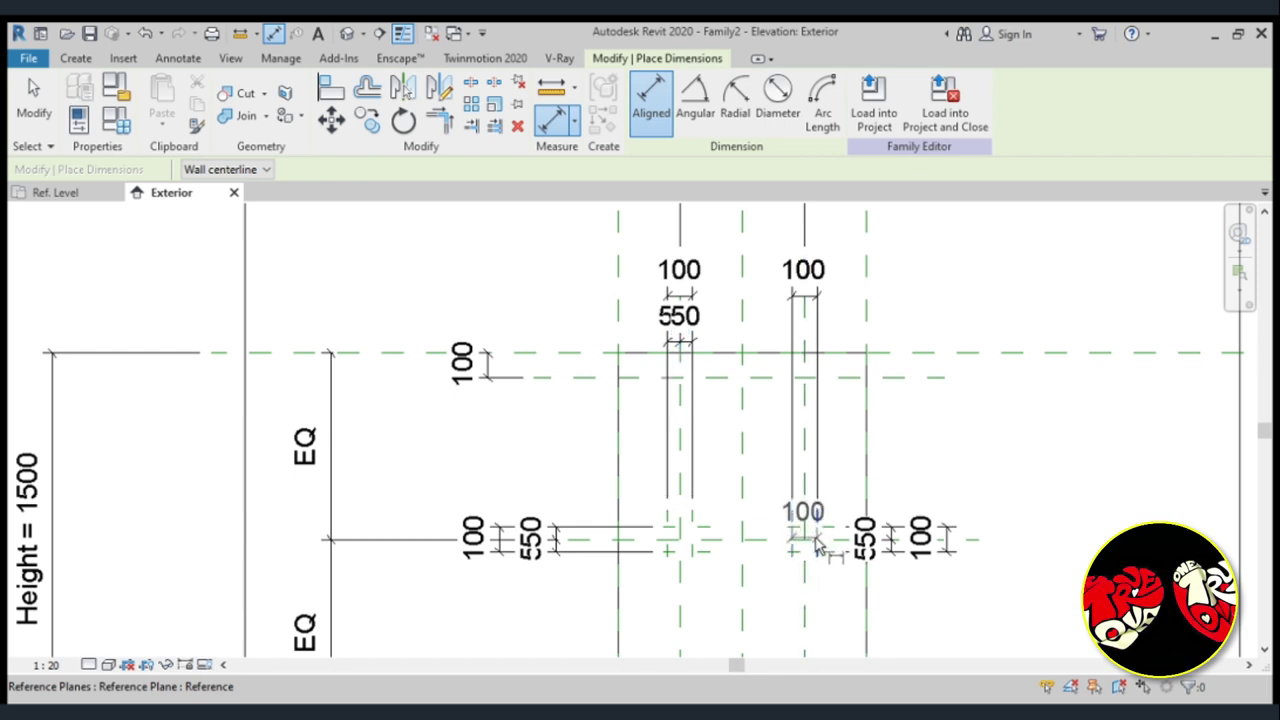
key("Escape")
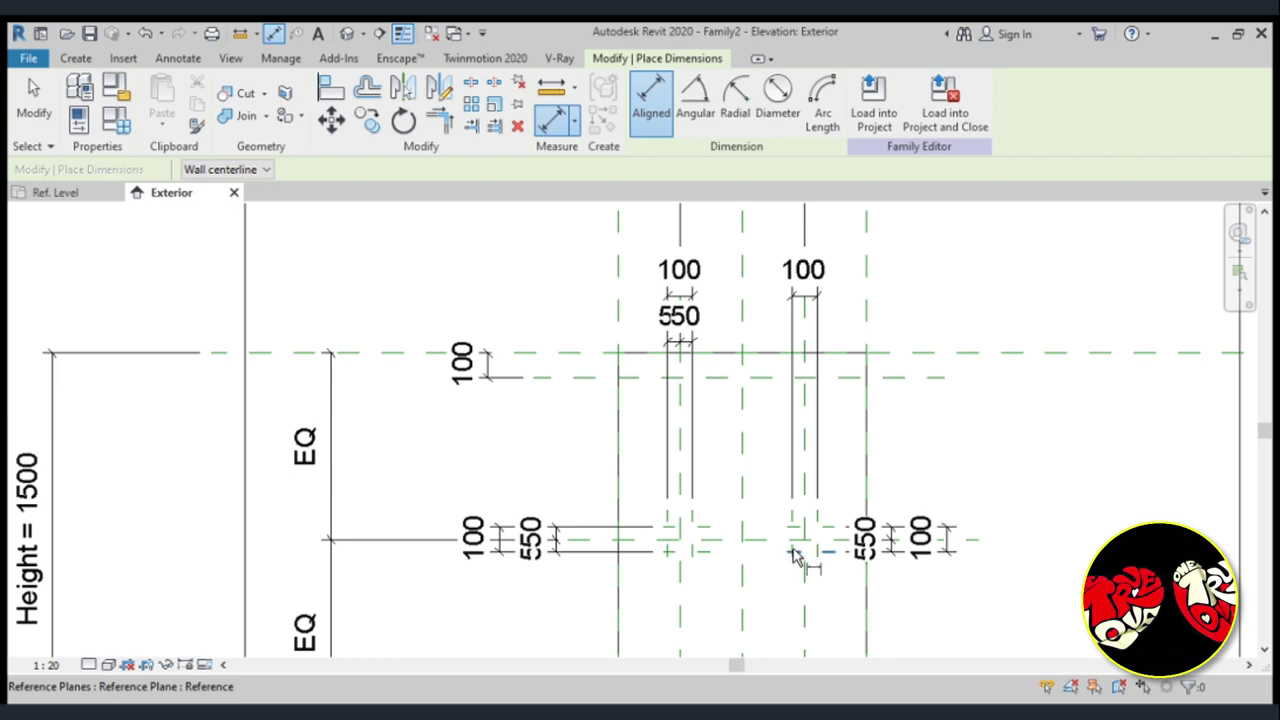
scroll(790, 557, "up", 1)
scroll(790, 555, "up", 1)
left_click(792, 548)
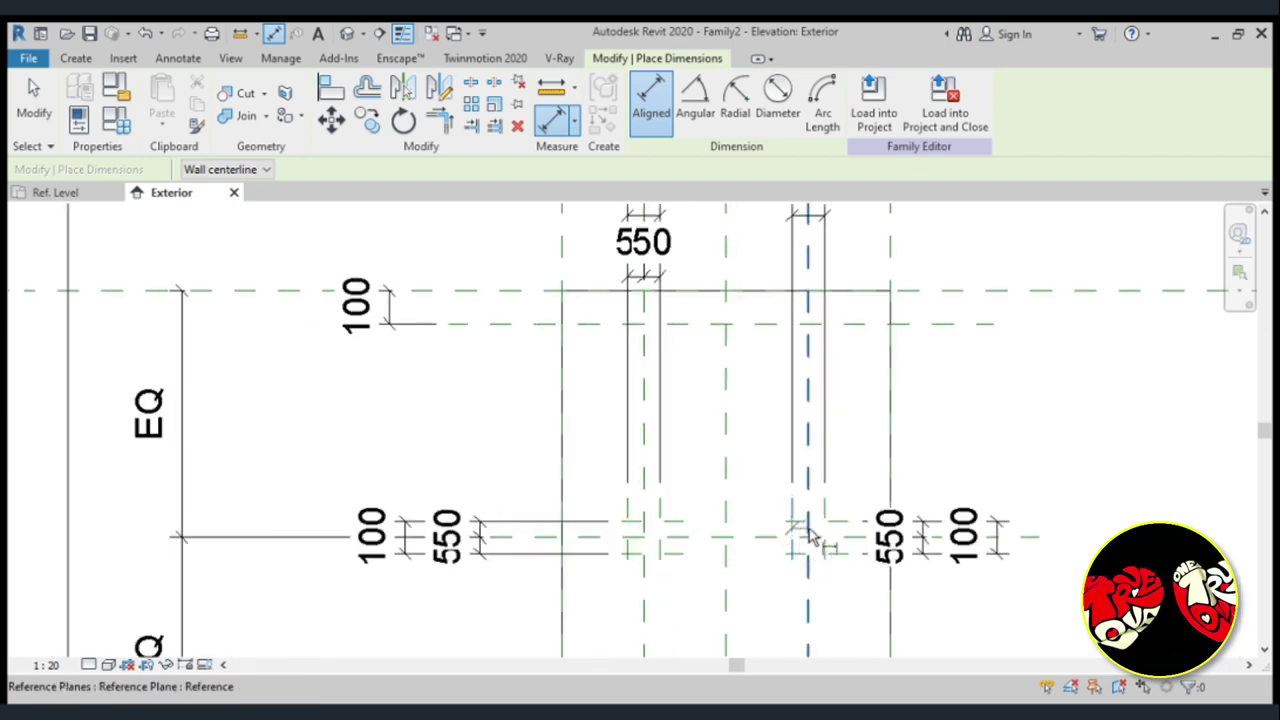
left_click(808, 536)
scroll(806, 538, "down", 2)
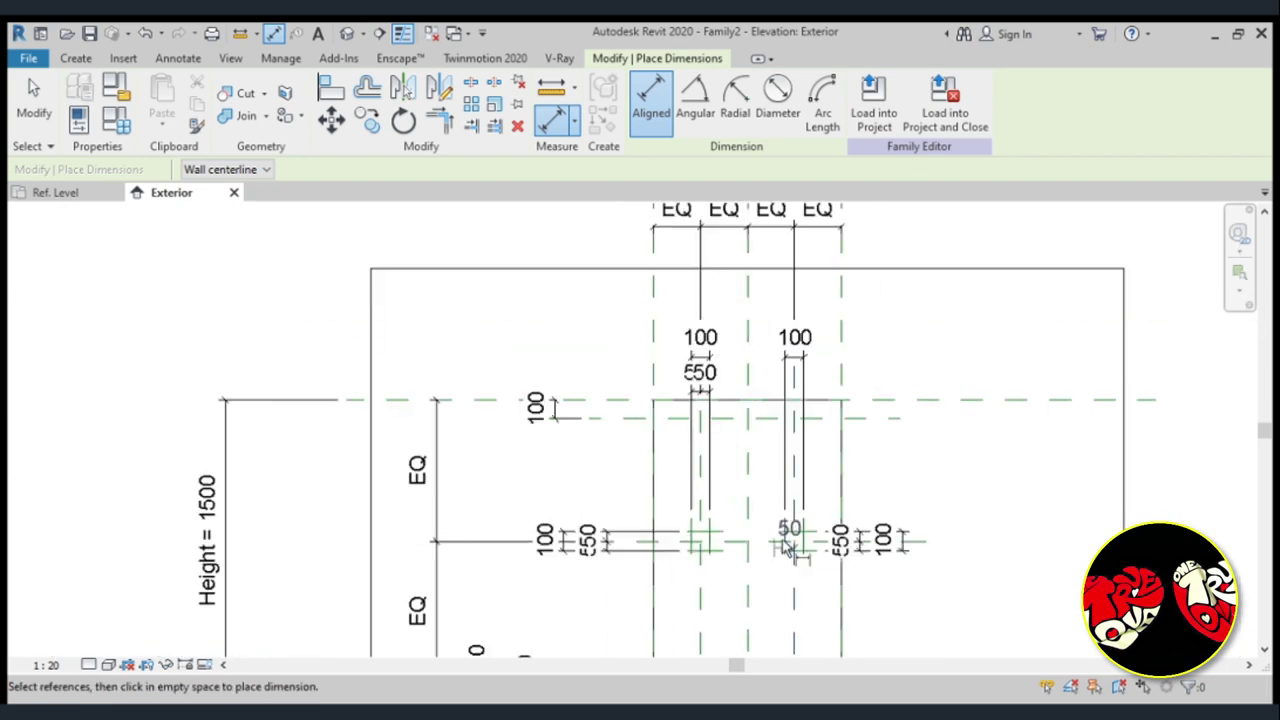
left_click(815, 400)
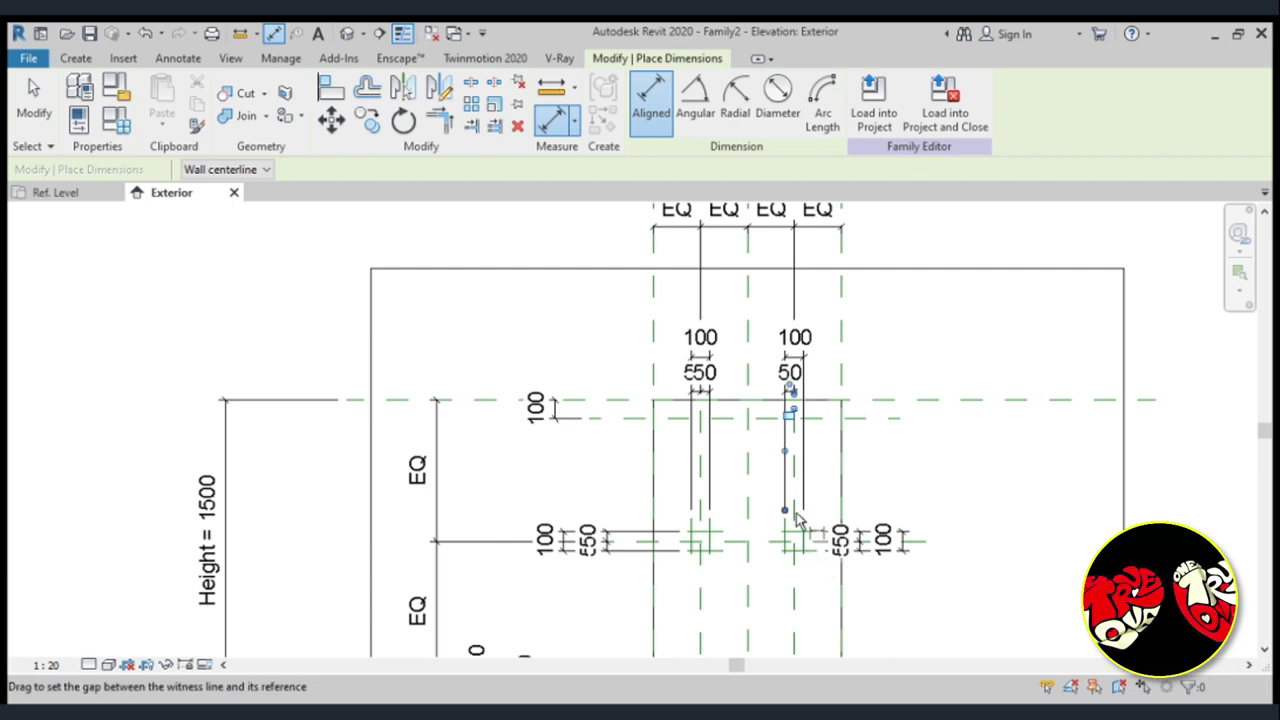
left_click(792, 568)
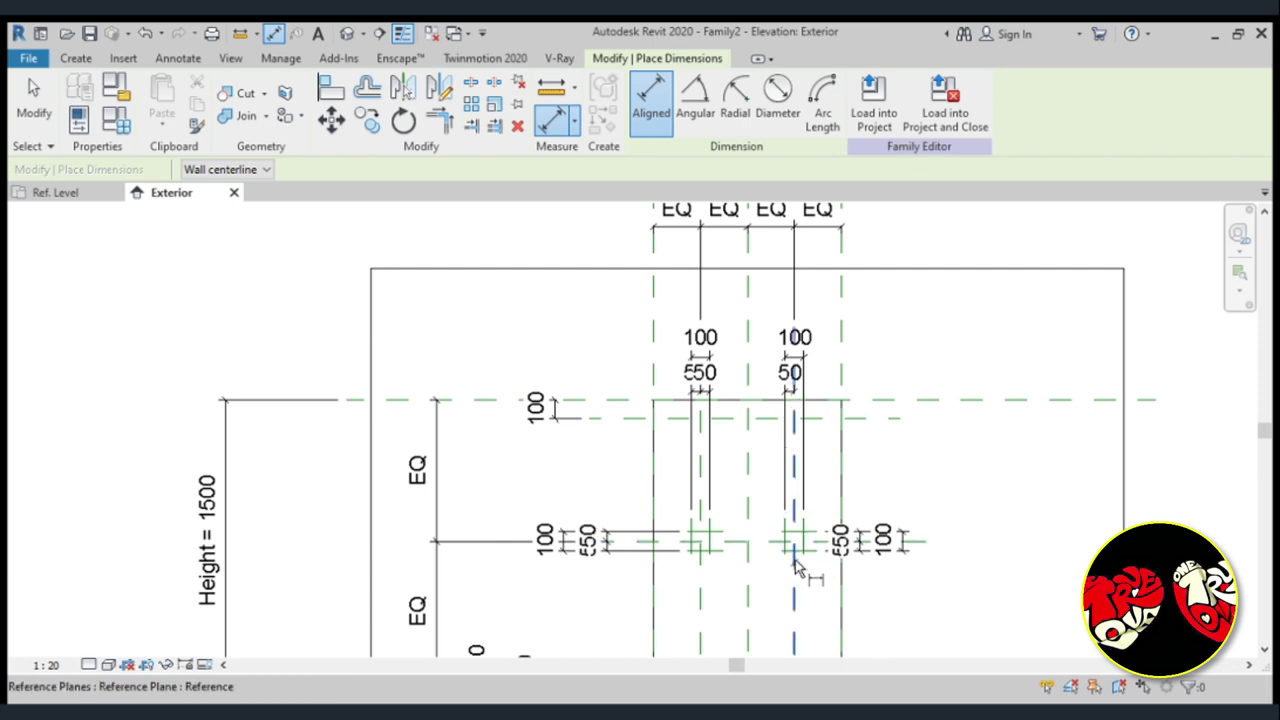
left_click(822, 400)
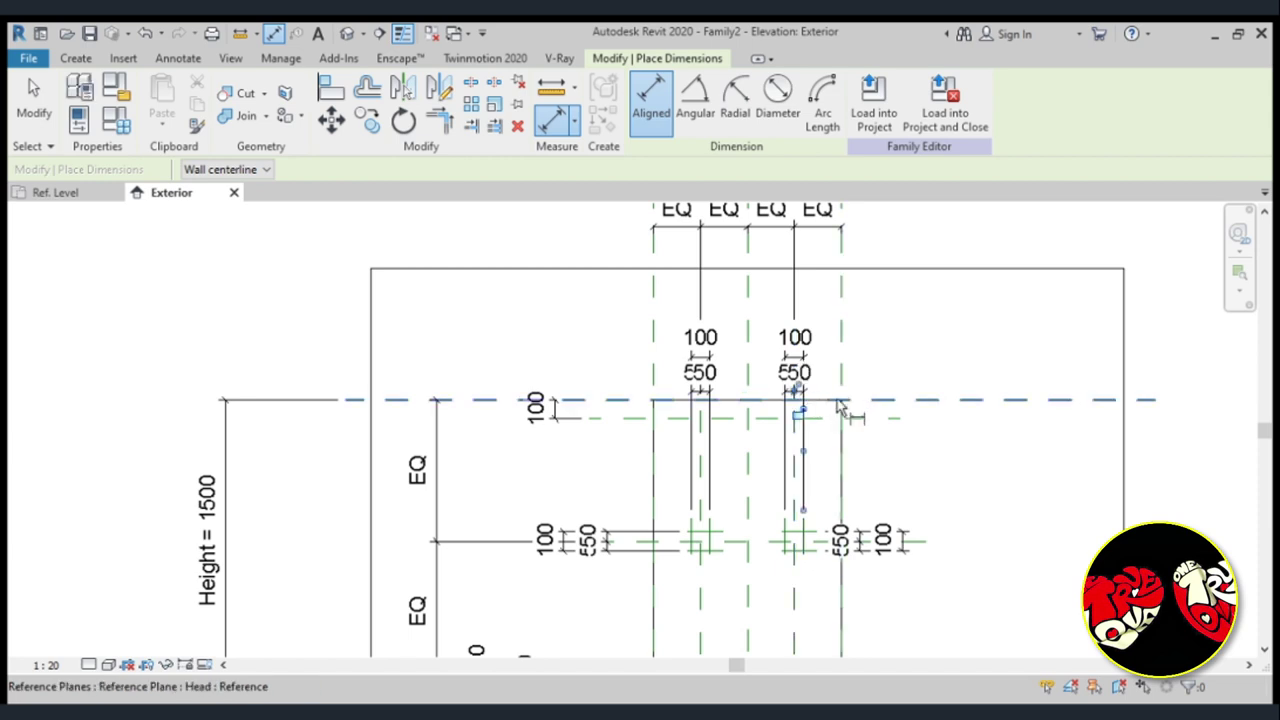
Open the Family Types dialog.
scroll(370, 345, "down", 1)
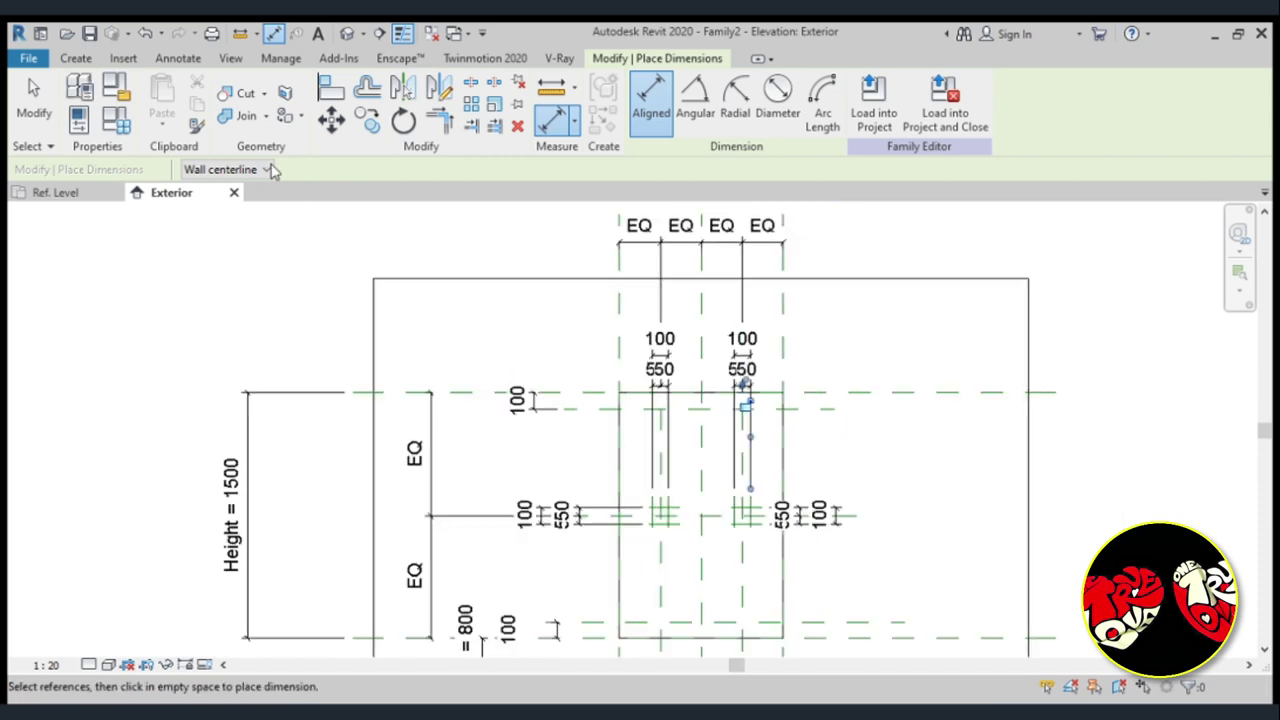
scroll(272, 170, "down", 1)
scroll(375, 288, "down", 1)
scroll(375, 290, "down", 1)
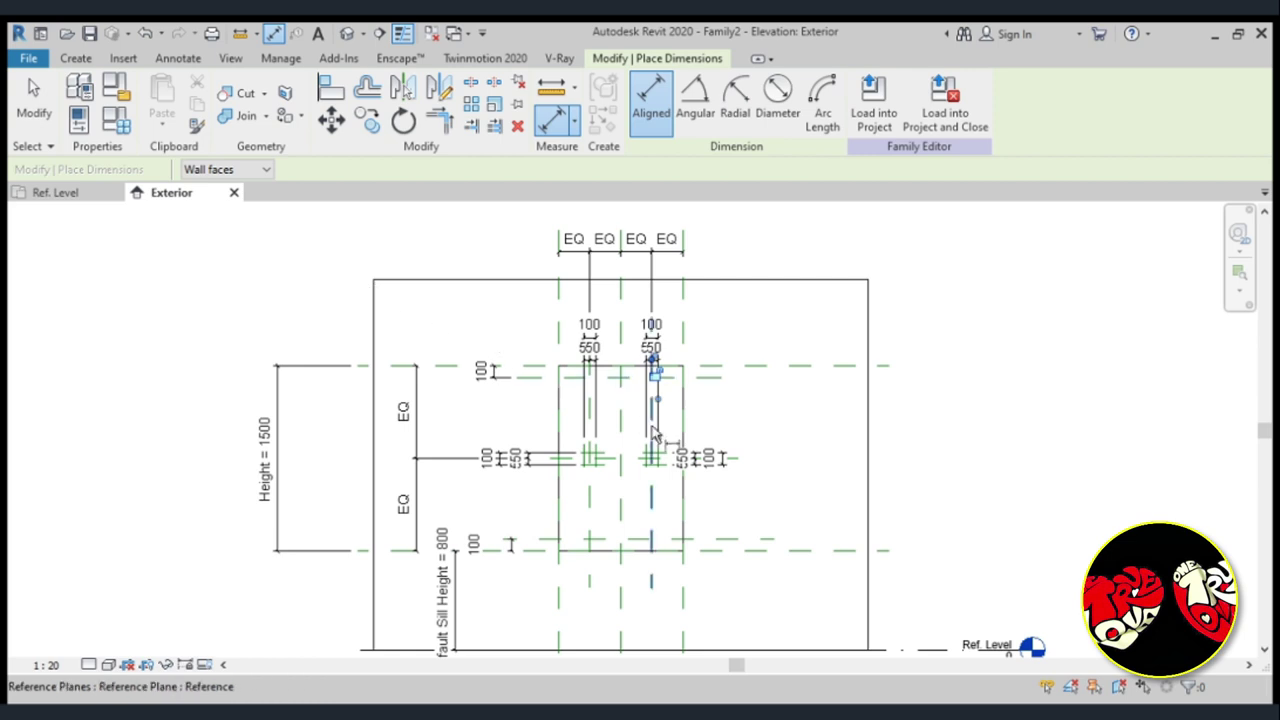
scroll(655, 430, "up", 1)
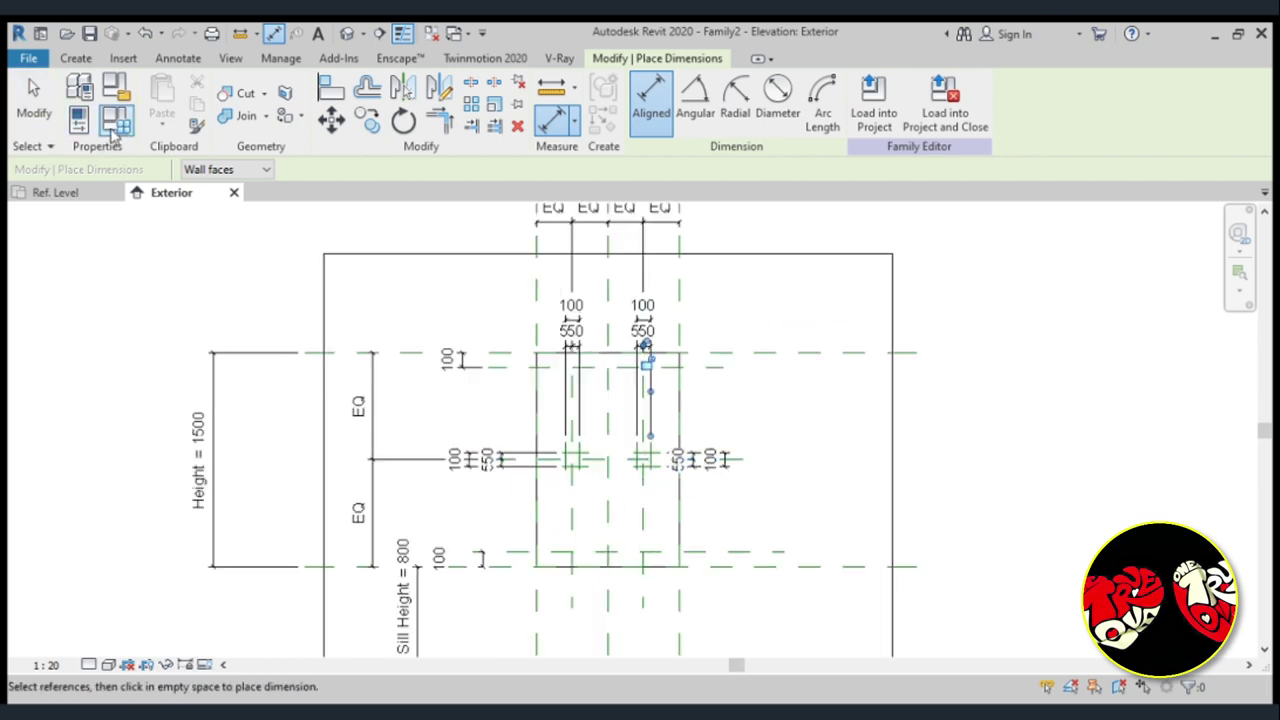
left_click(113, 134)
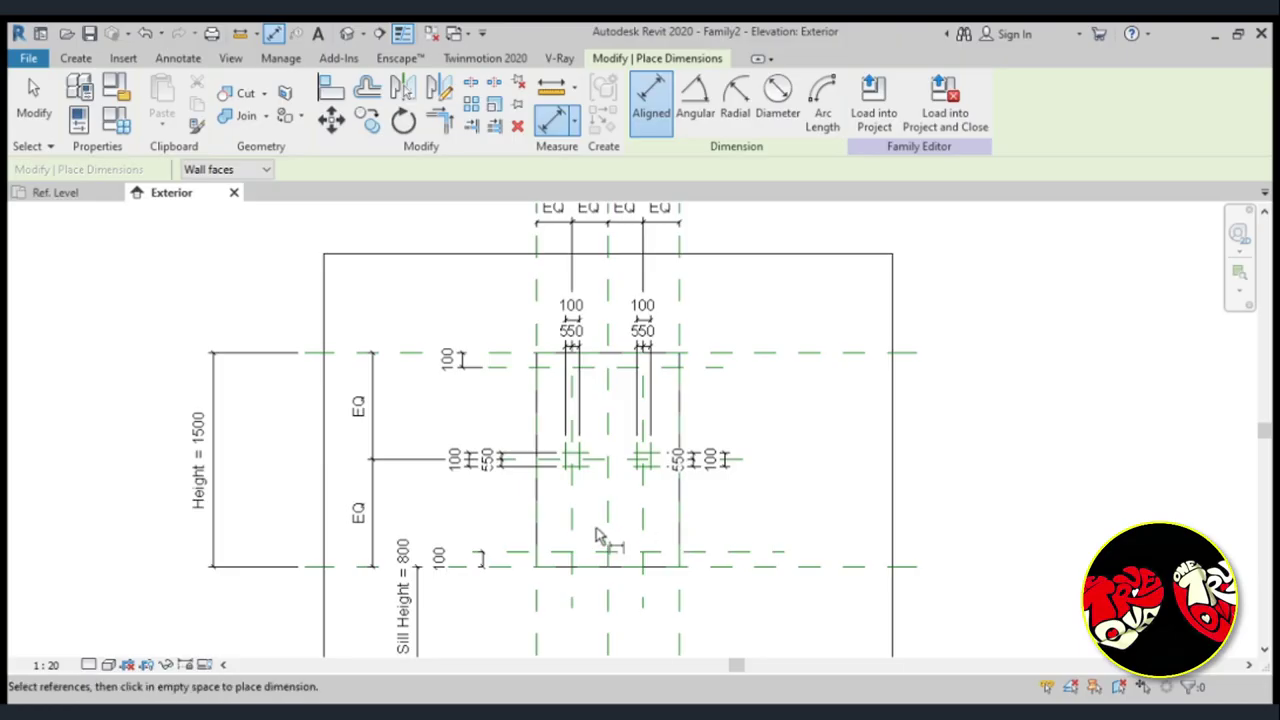
Draw a reference line across the top frame plane.
scroll(585, 510, "up", 2)
scroll(560, 418, "up", 2)
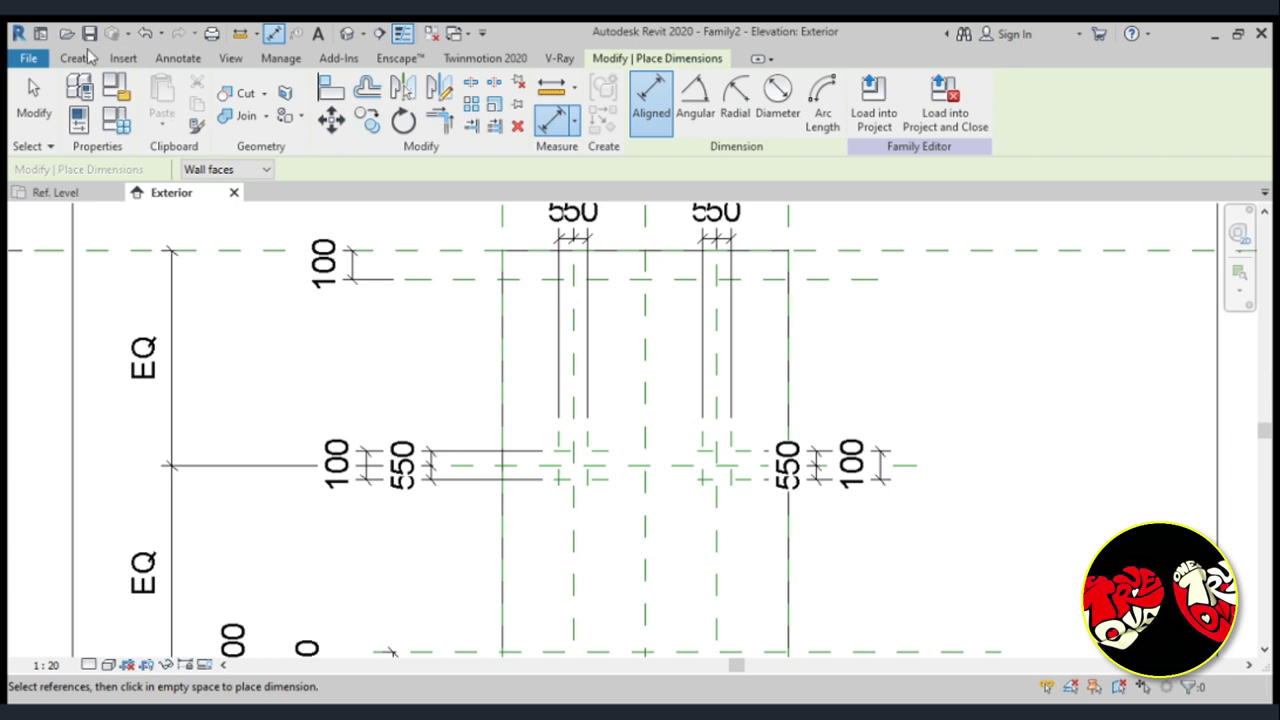
left_click(76, 58)
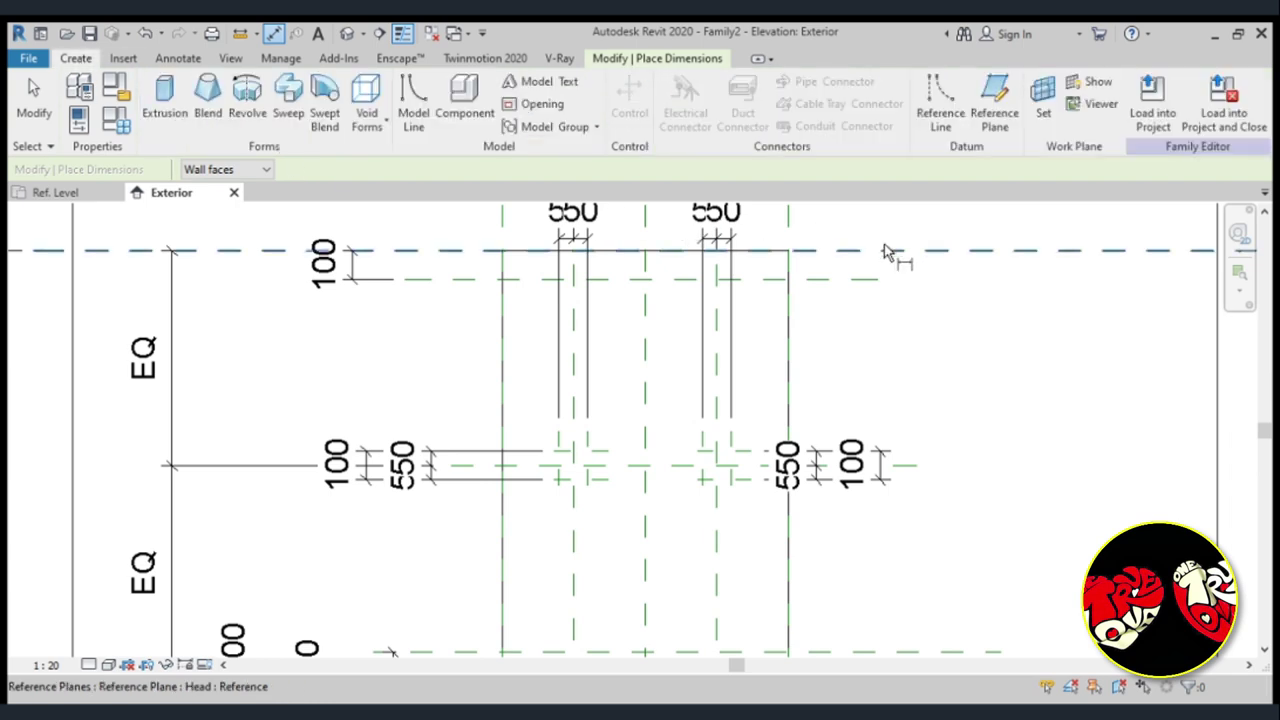
left_click(942, 118)
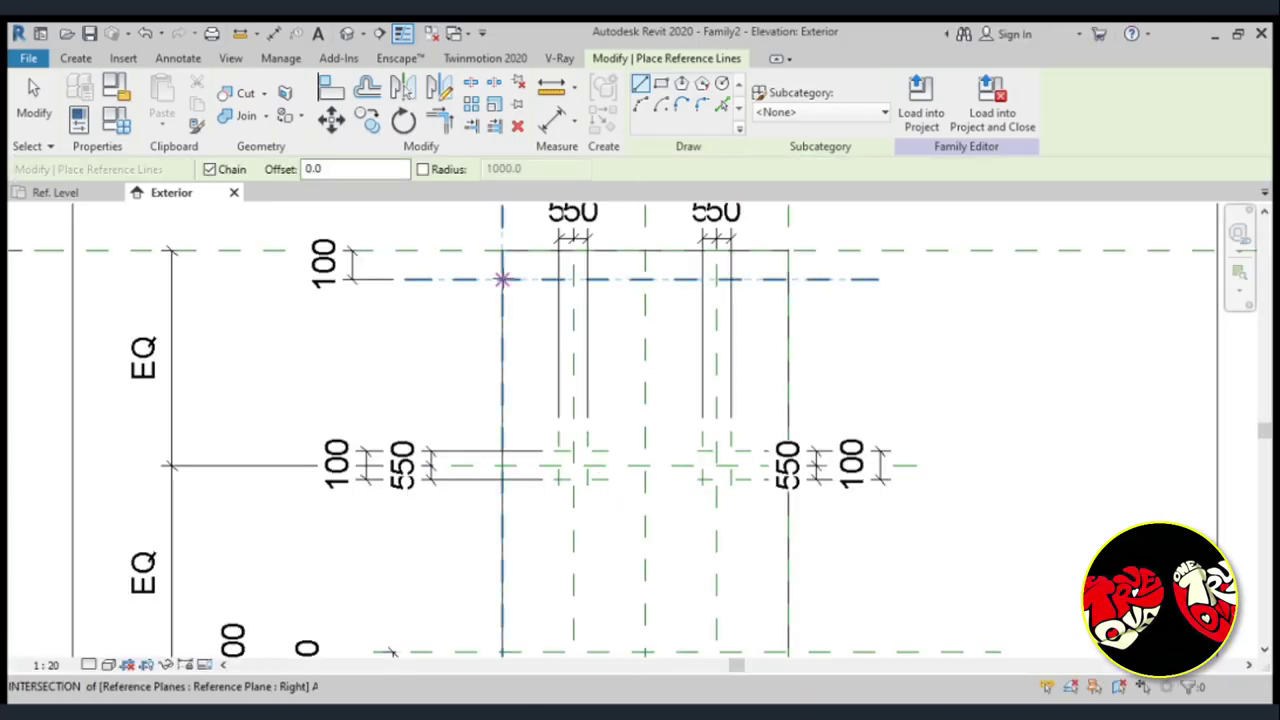
left_click(502, 279)
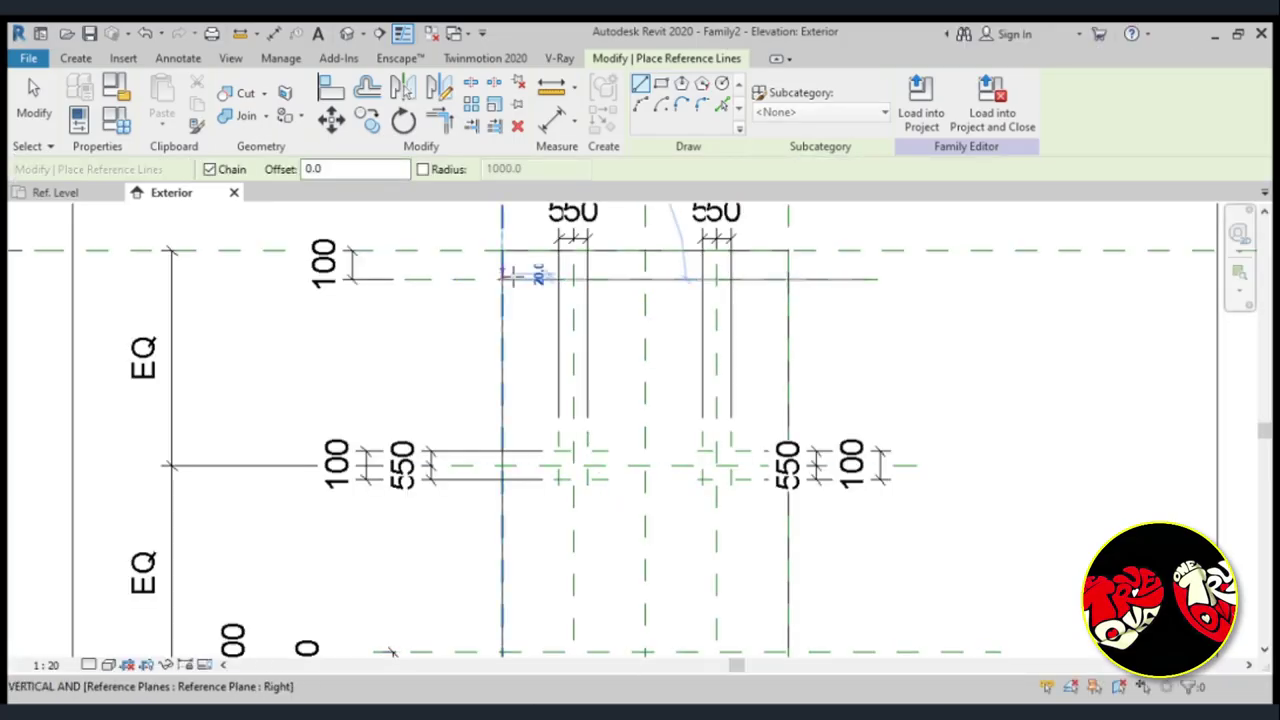
left_click(788, 279)
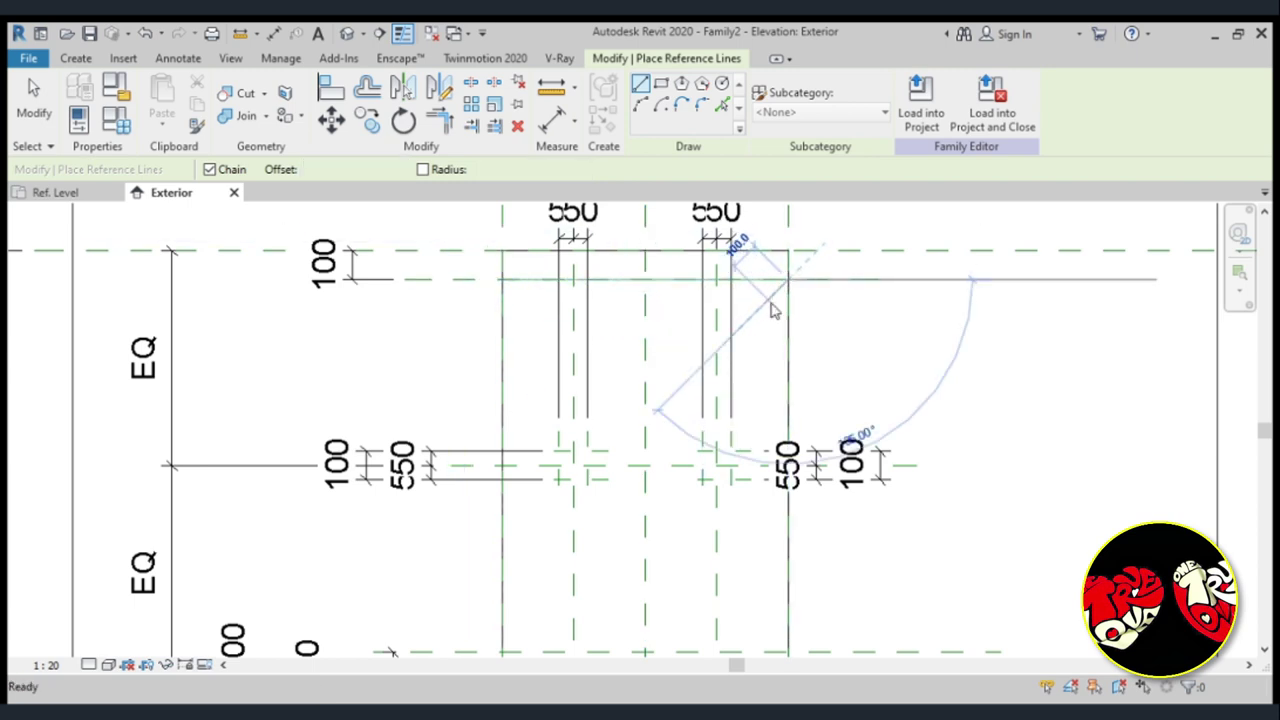
key("Escape")
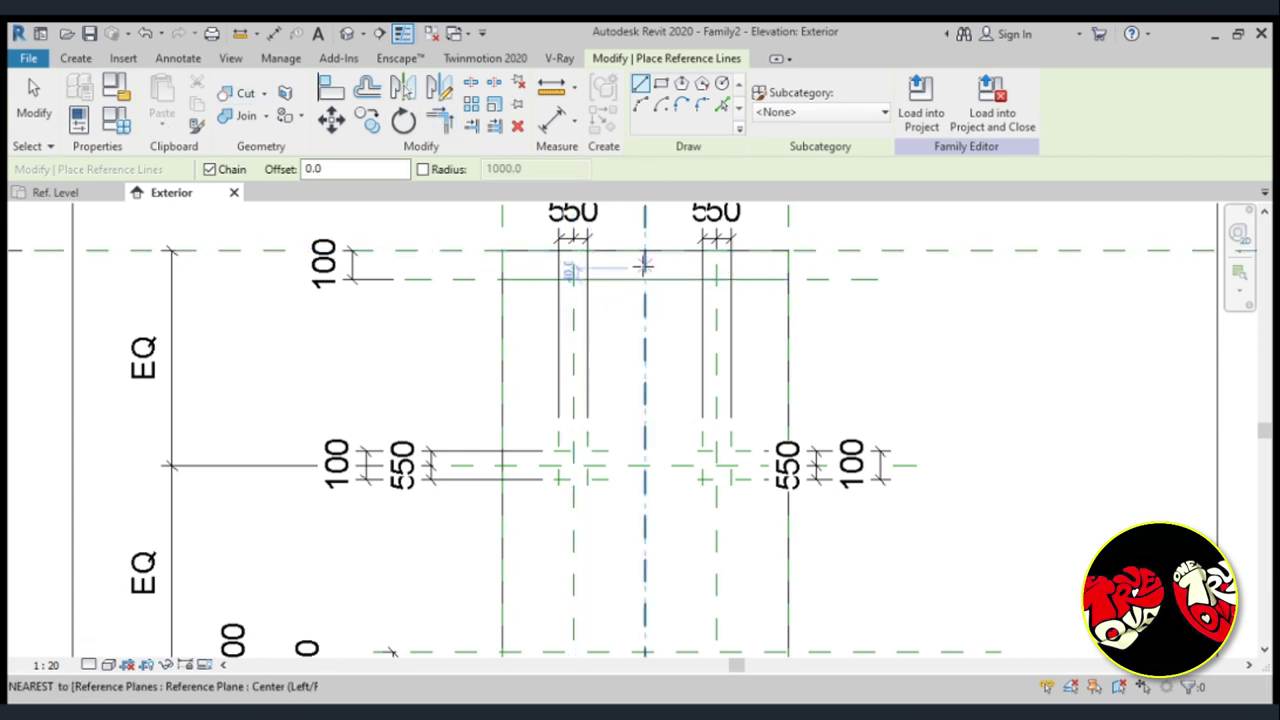
Draw a vertical reference line down the centre plane from the head to the sill.
left_click(645, 250)
scroll(645, 311, "down", 2)
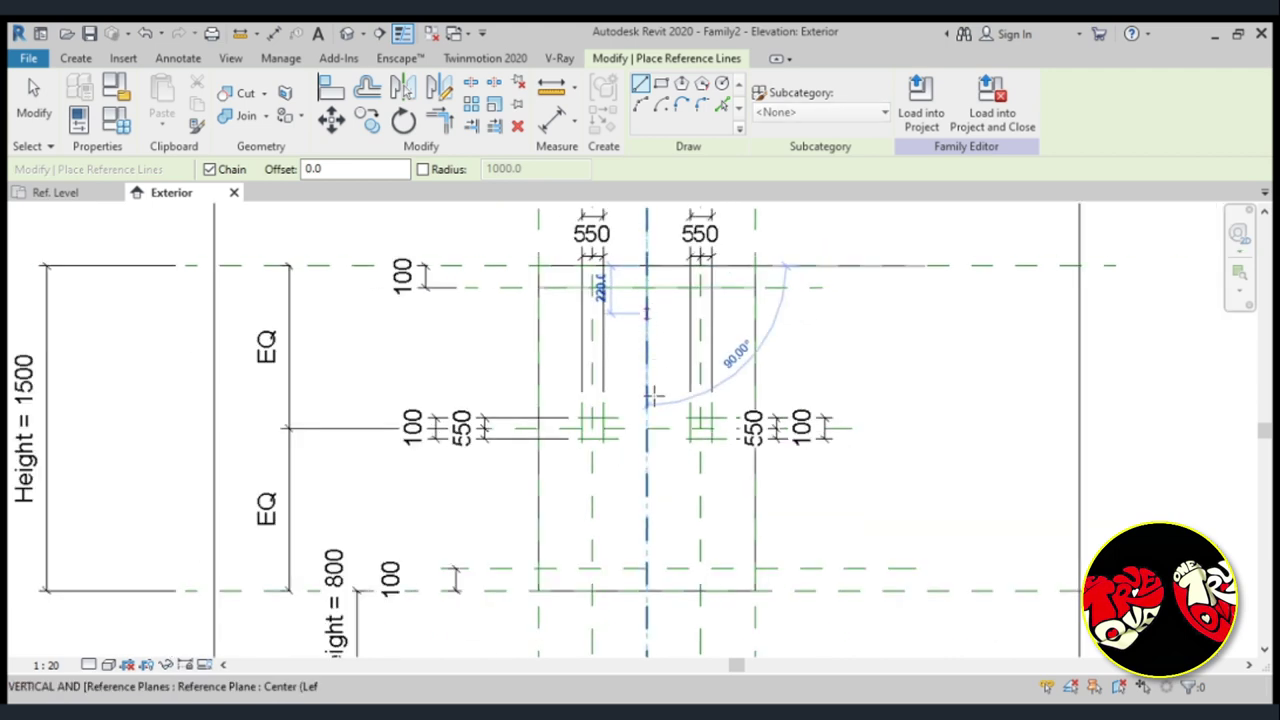
left_click(647, 590)
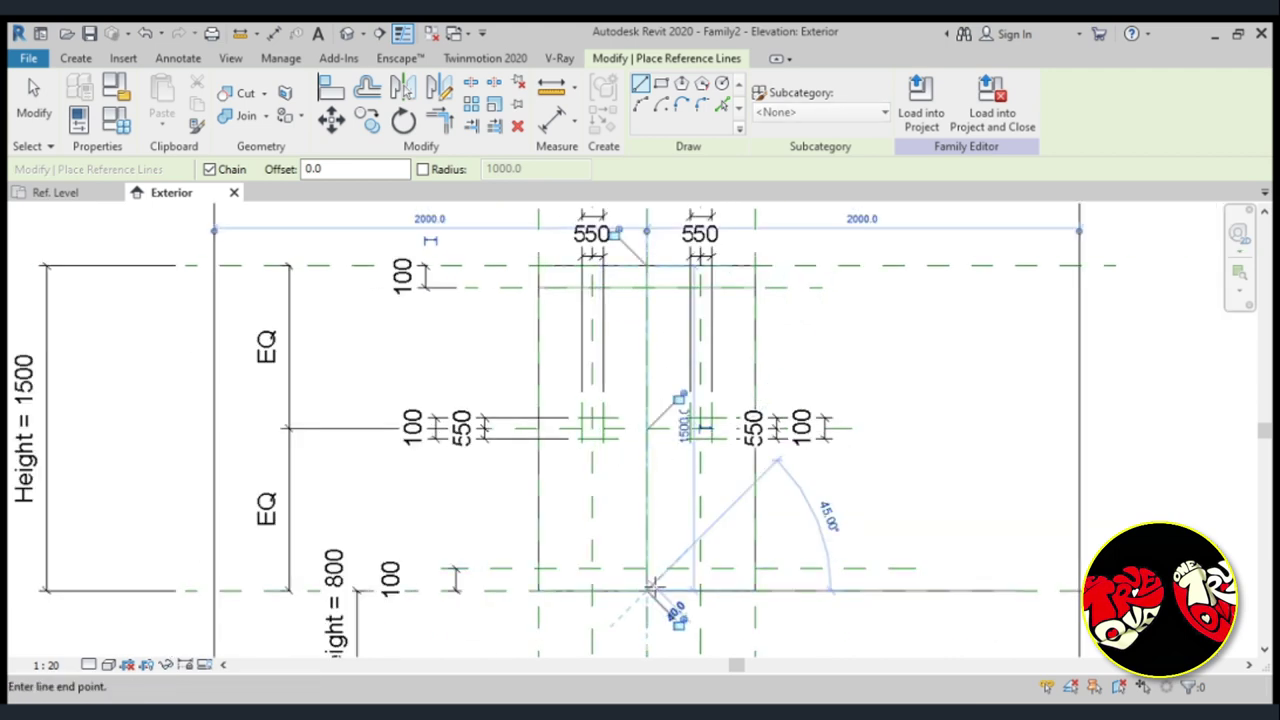
key("Escape")
Draw a vertical reference line from the left mullion joint up to the top frame.
scroll(640, 429, "up", 1)
scroll(565, 427, "up", 1)
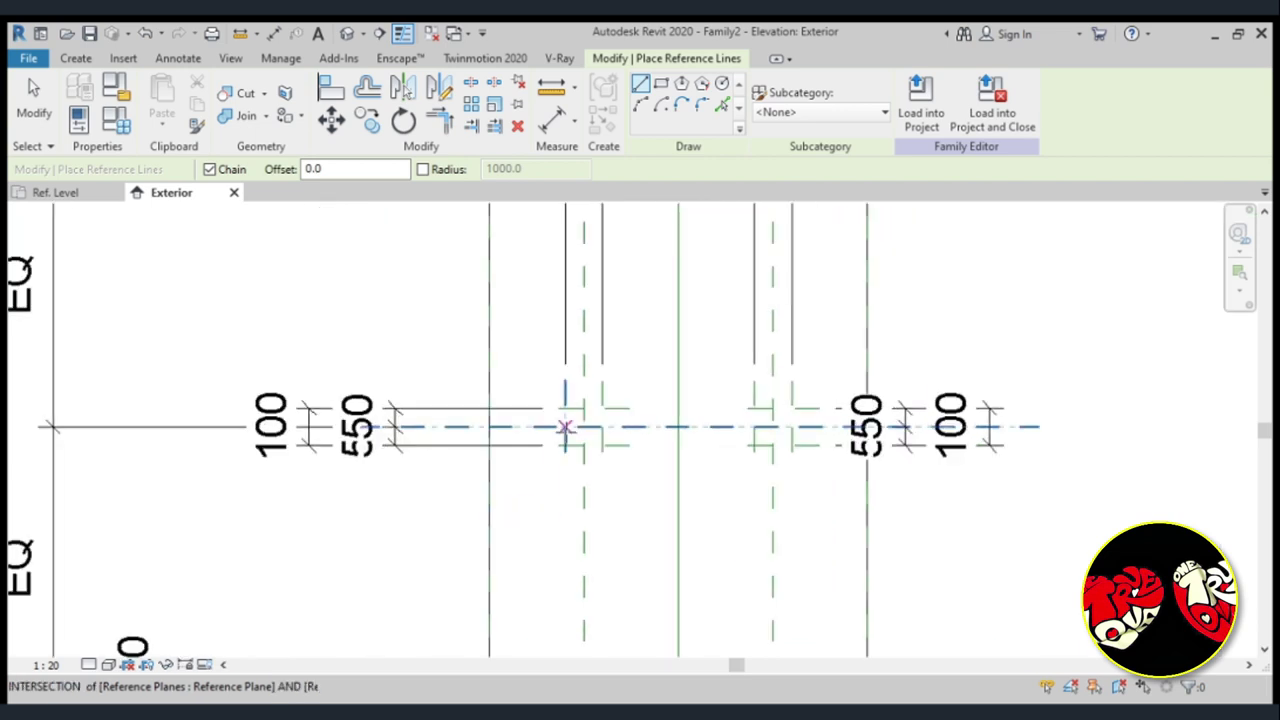
scroll(565, 427, "up", 1)
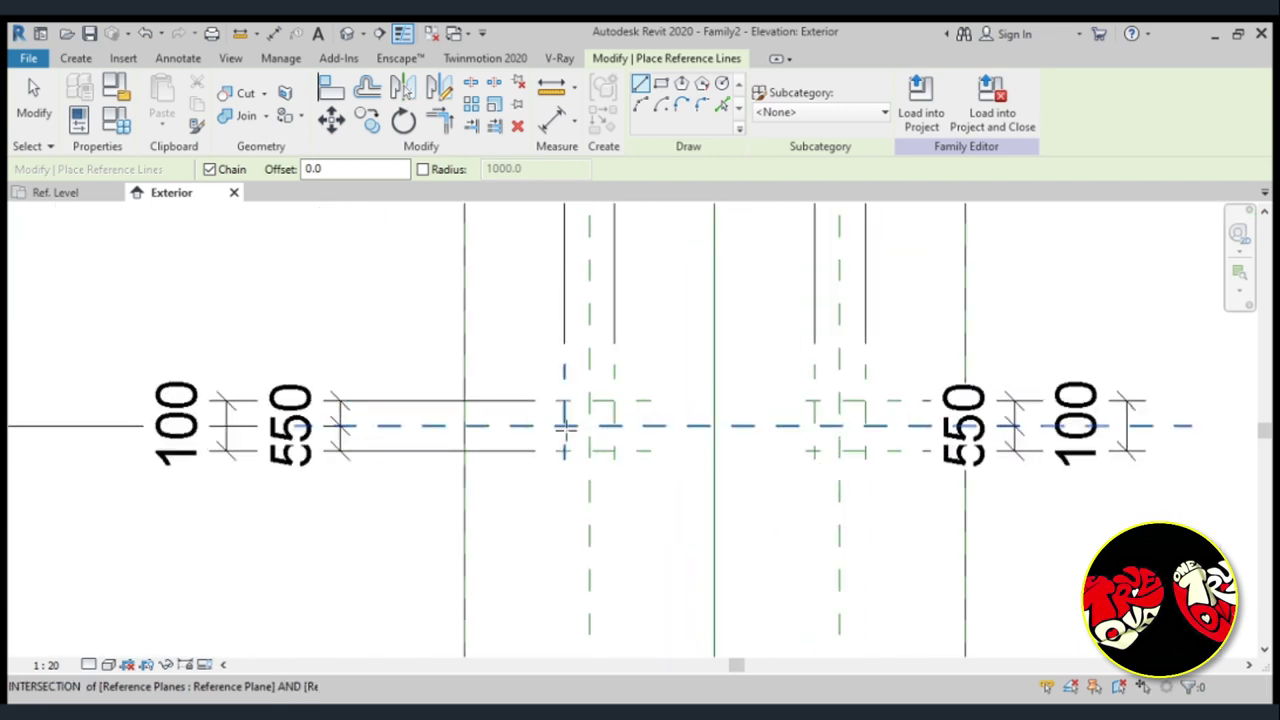
scroll(565, 427, "up", 1)
scroll(564, 495, "down", 1)
scroll(572, 515, "down", 2)
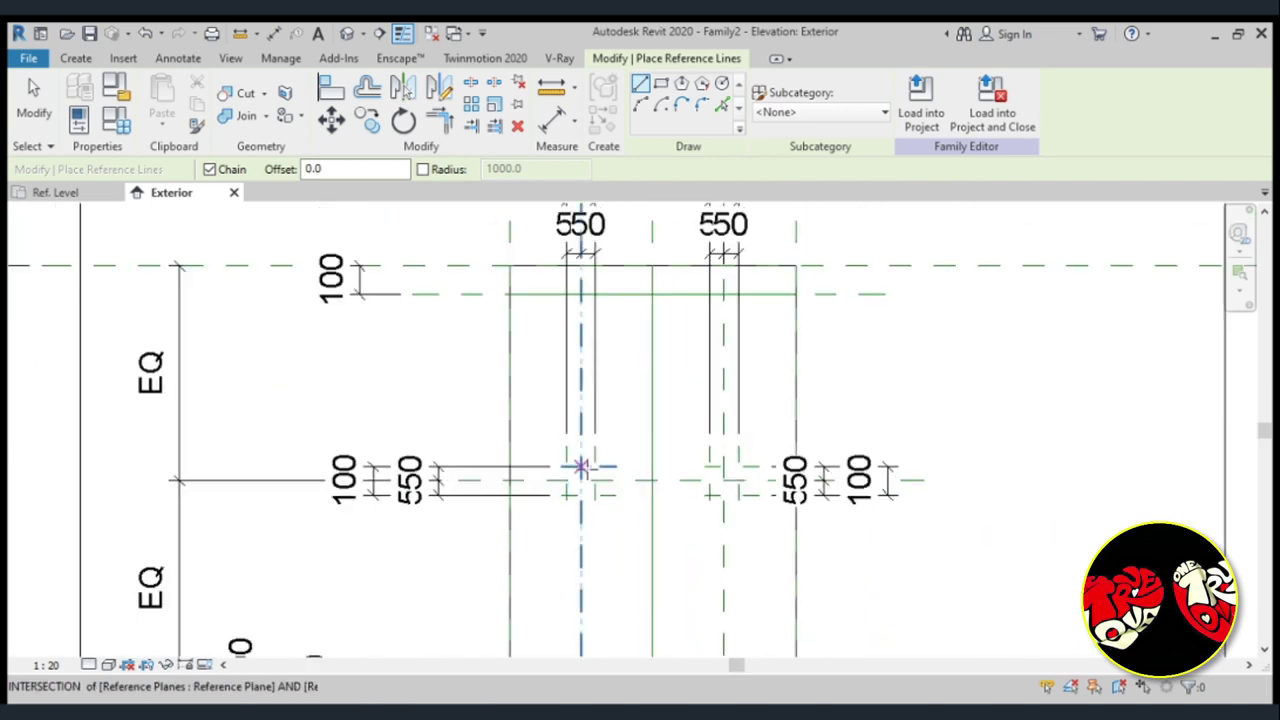
left_click(581, 466)
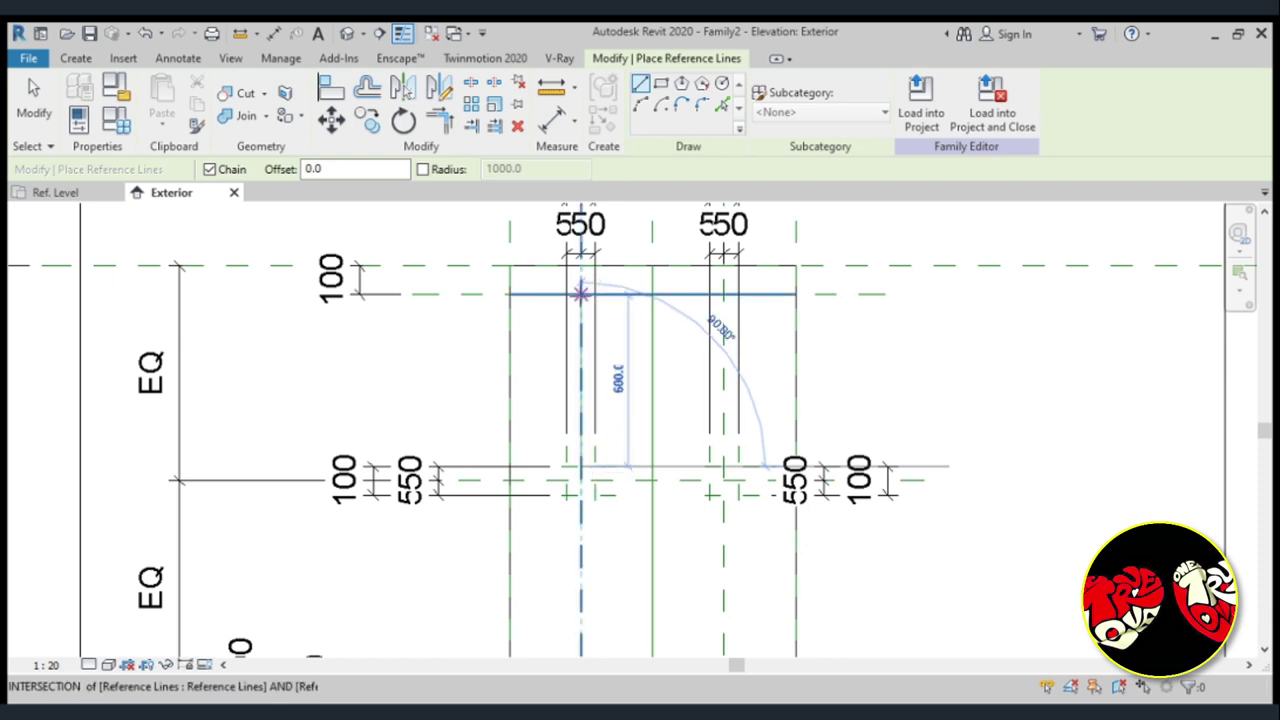
left_click(581, 265)
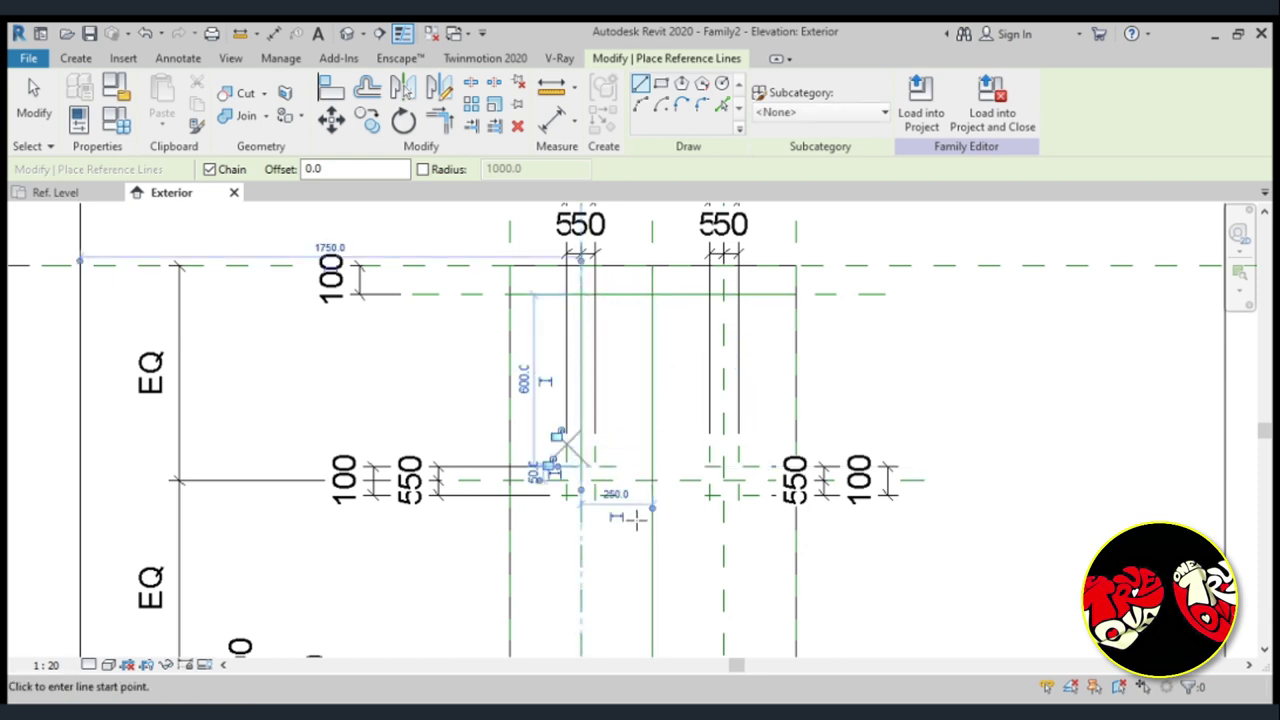
Draw a closed 45° diamond of reference lines around the left joint.
scroll(615, 493, "up", 1)
scroll(630, 490, "up", 1)
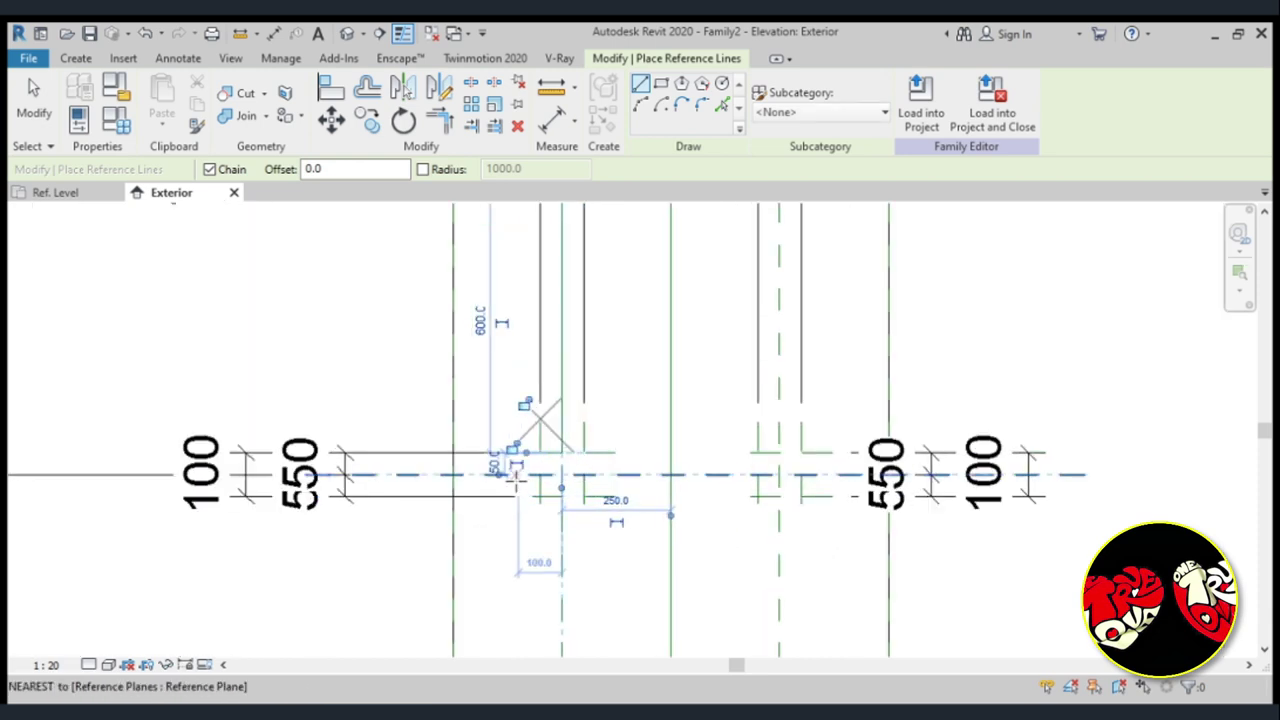
scroll(600, 488, "up", 1)
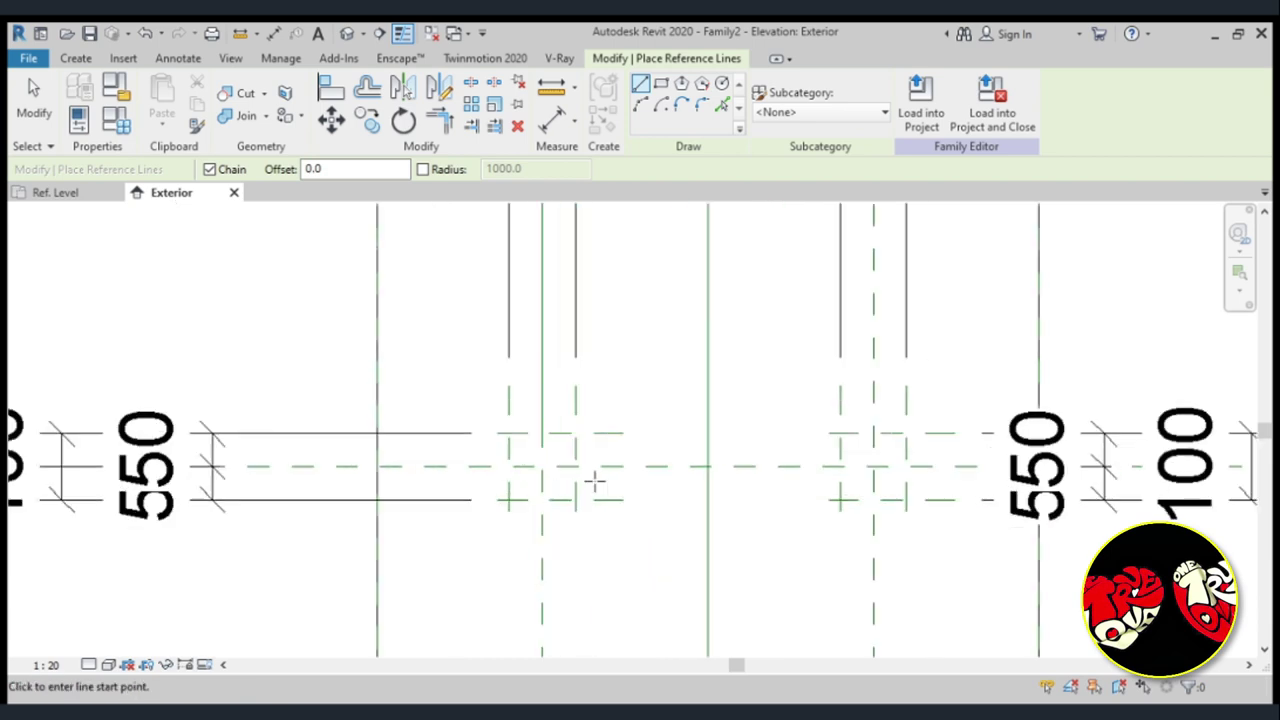
left_click(543, 434)
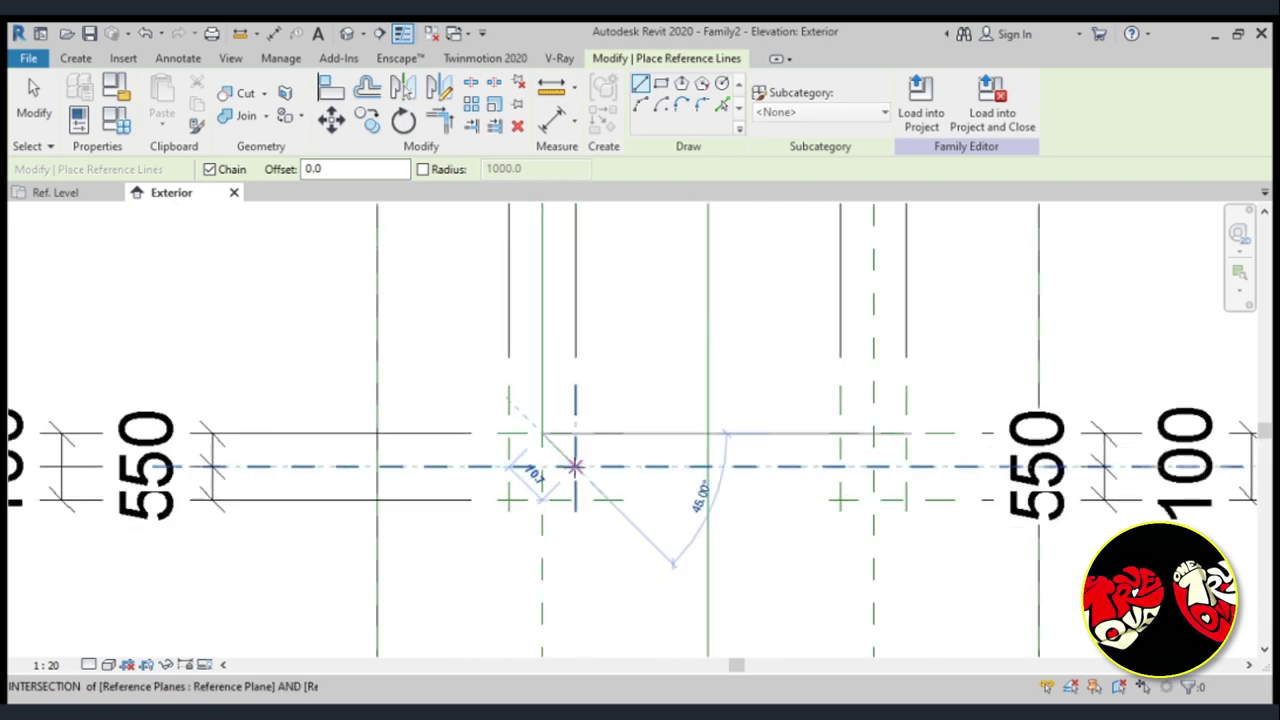
left_click(575, 466)
left_click(543, 498)
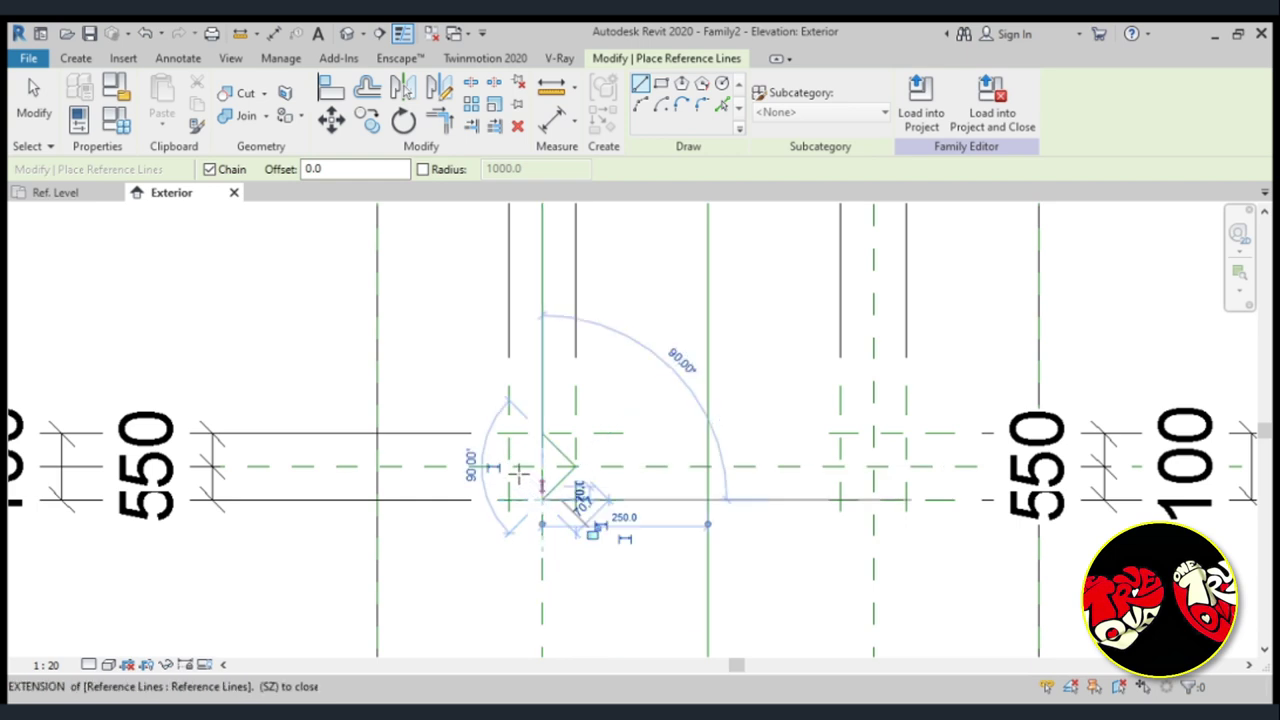
left_click(509, 466)
left_click(543, 434)
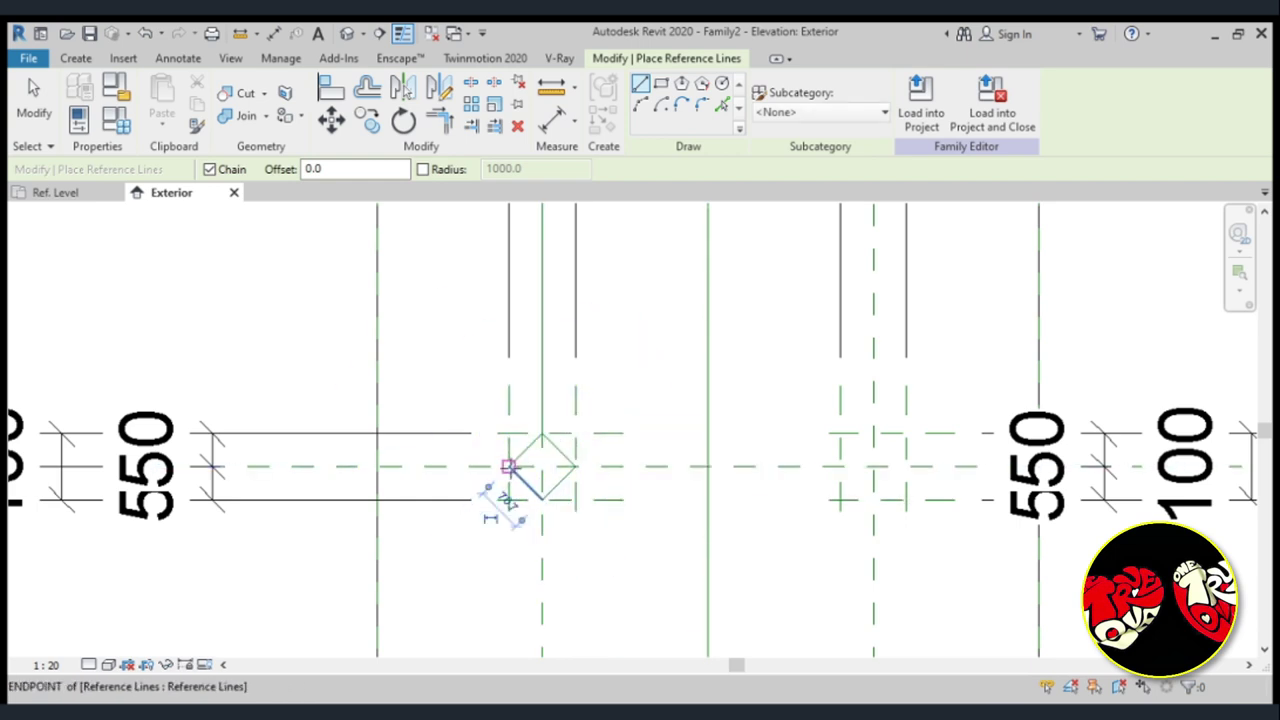
Draw the horizontal connecting reference lines and a diamond around the right joint.
left_click(509, 466)
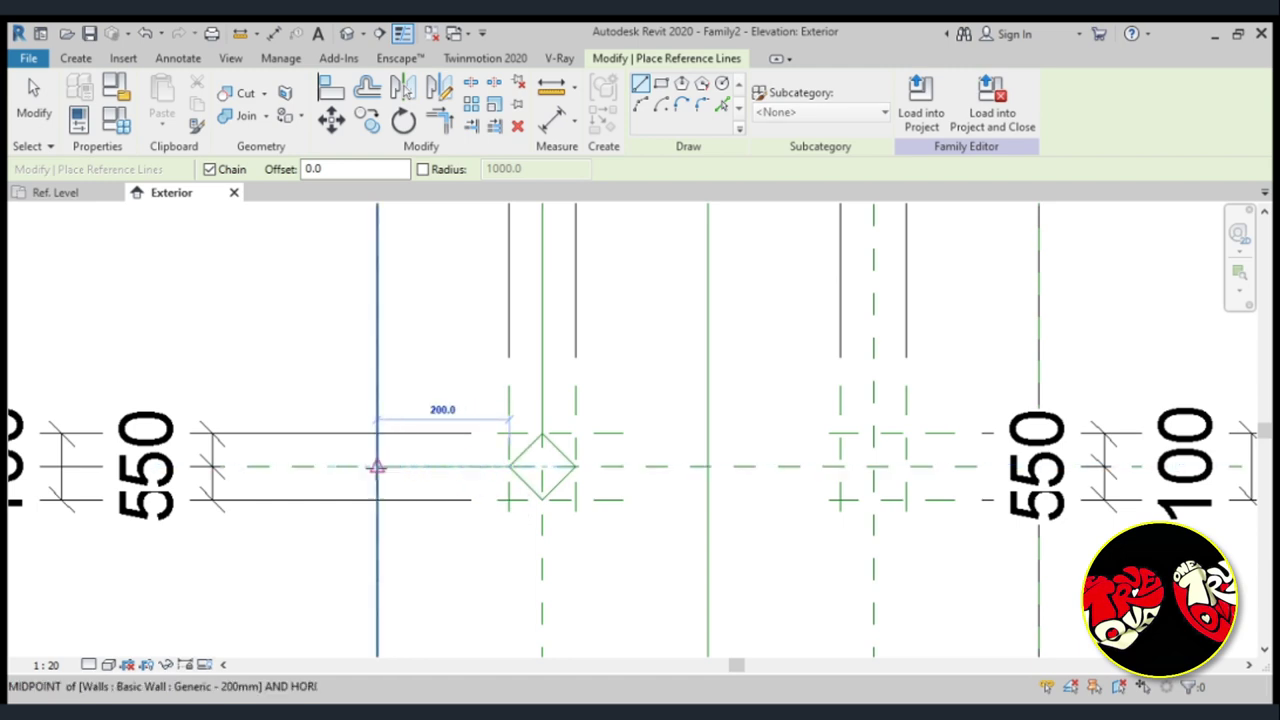
left_click(575, 466)
left_click(708, 466)
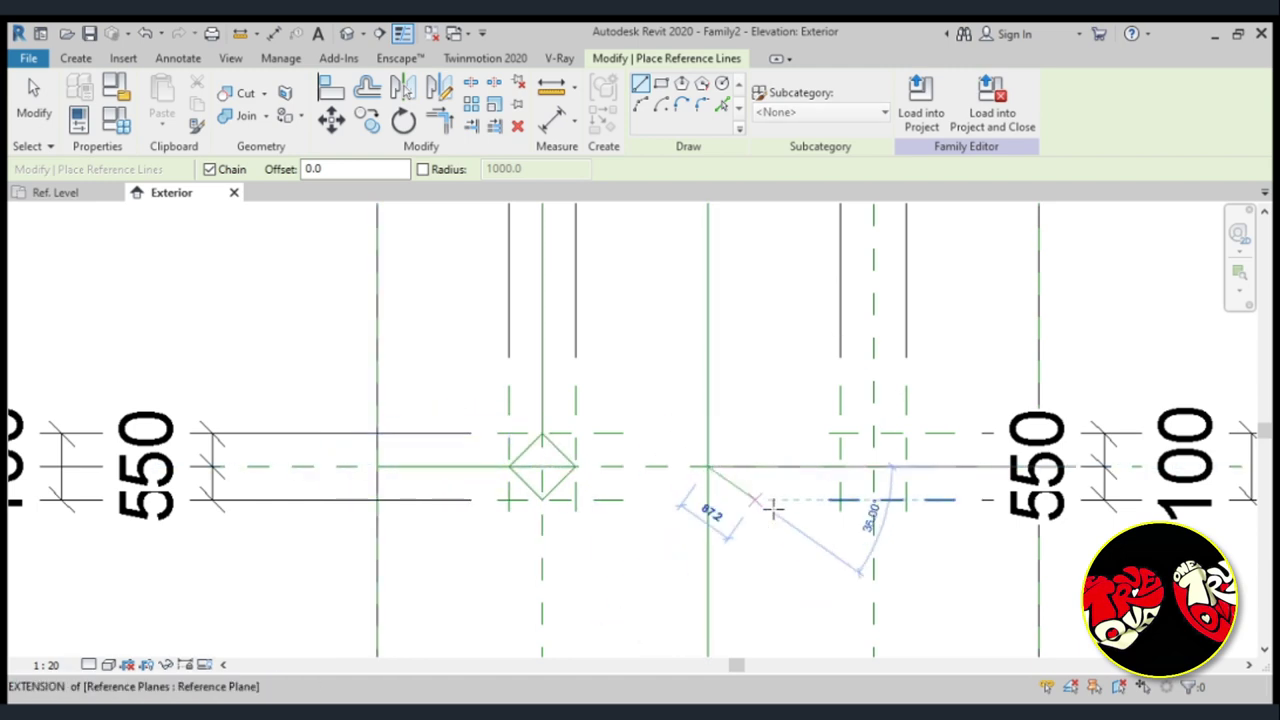
left_click(840, 466)
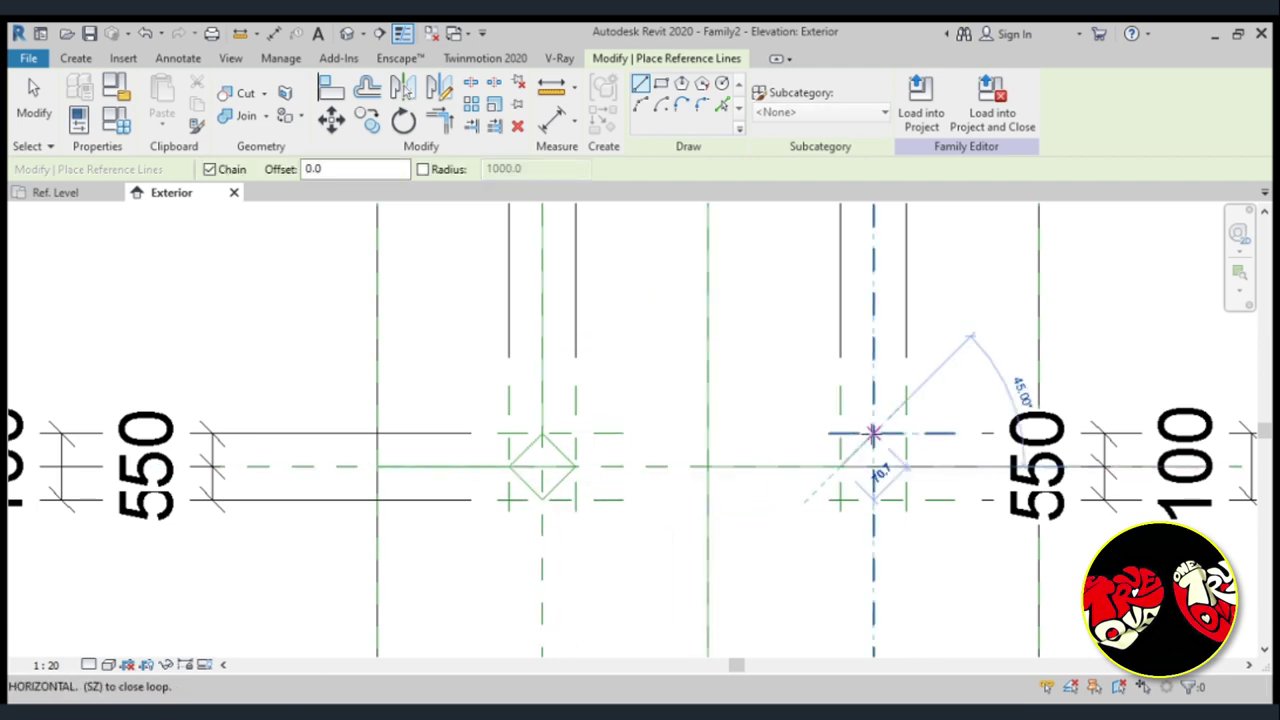
left_click(873, 433)
left_click(906, 466)
left_click(873, 499)
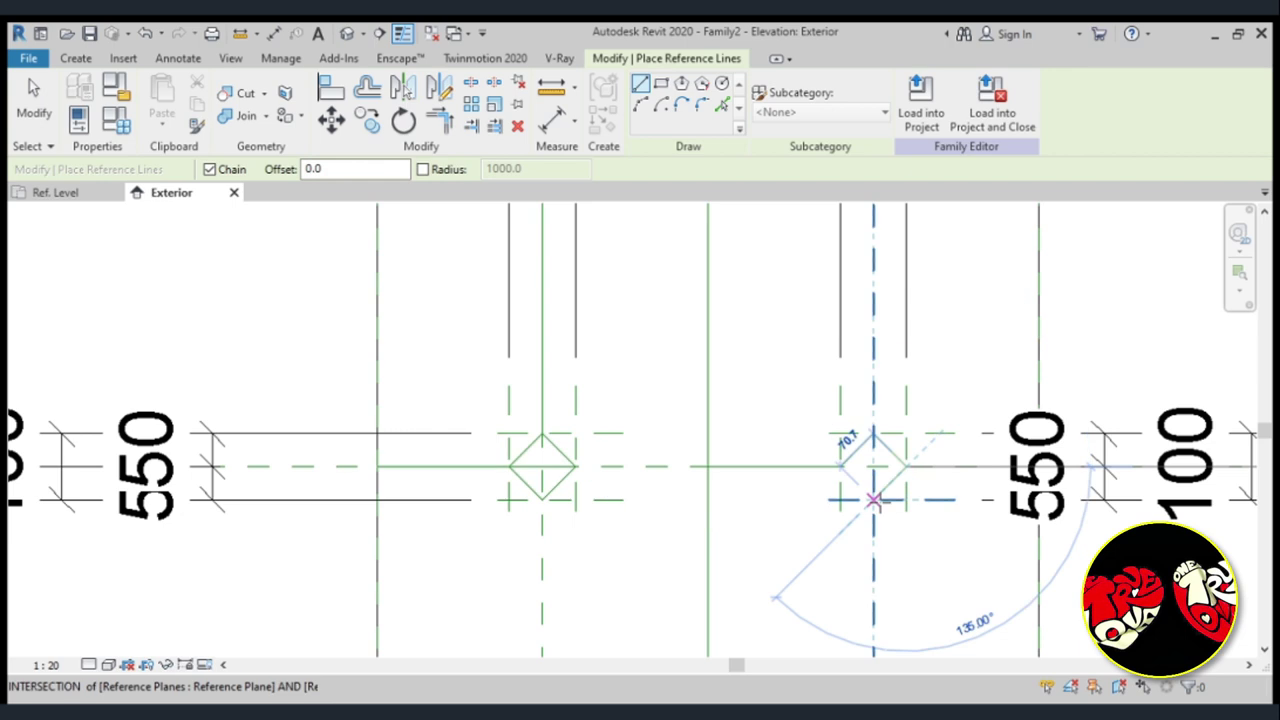
left_click(840, 466)
Draw a vertical reference line from the right diamond up to the frame top.
scroll(760, 505, "down", 3)
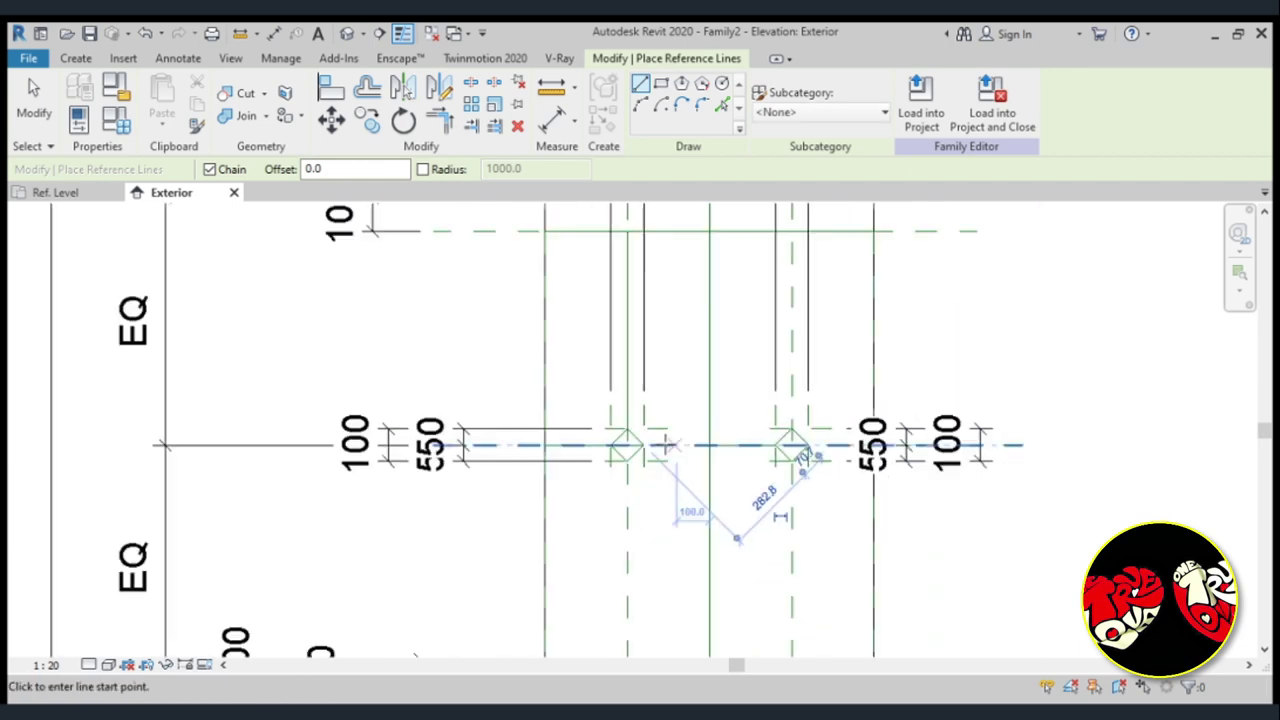
left_click(775, 458)
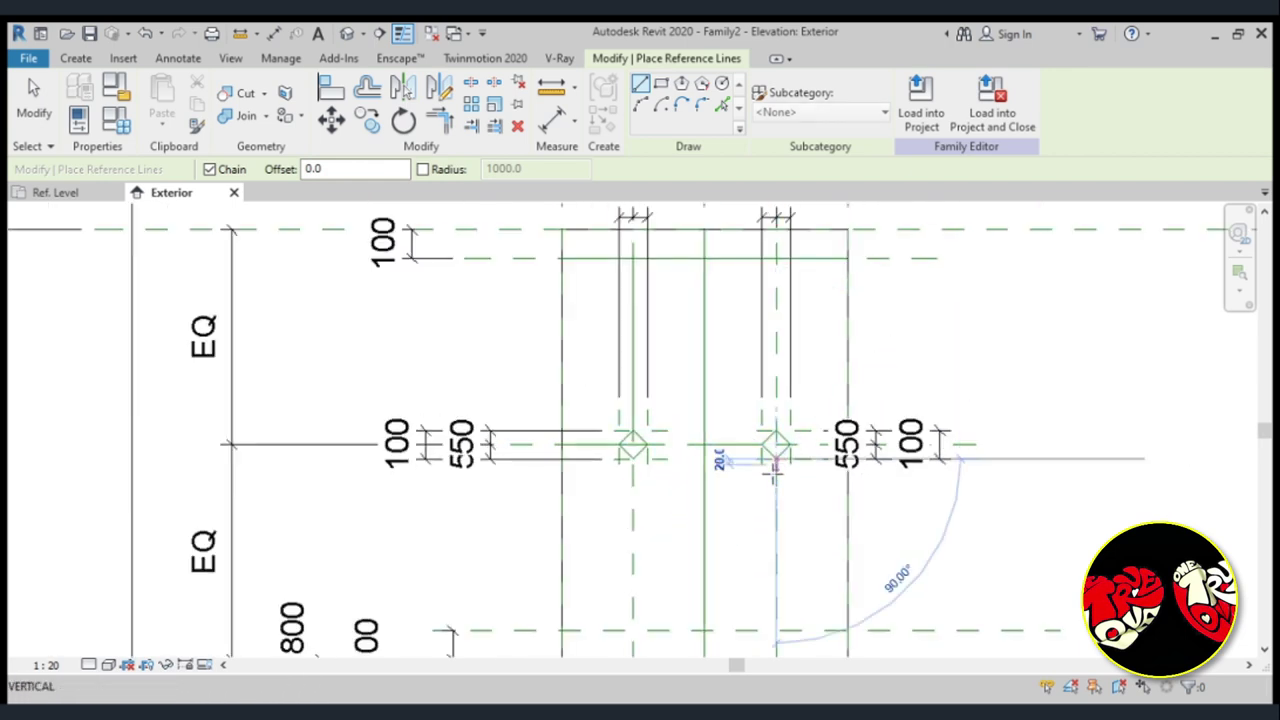
scroll(776, 470, "down", 1)
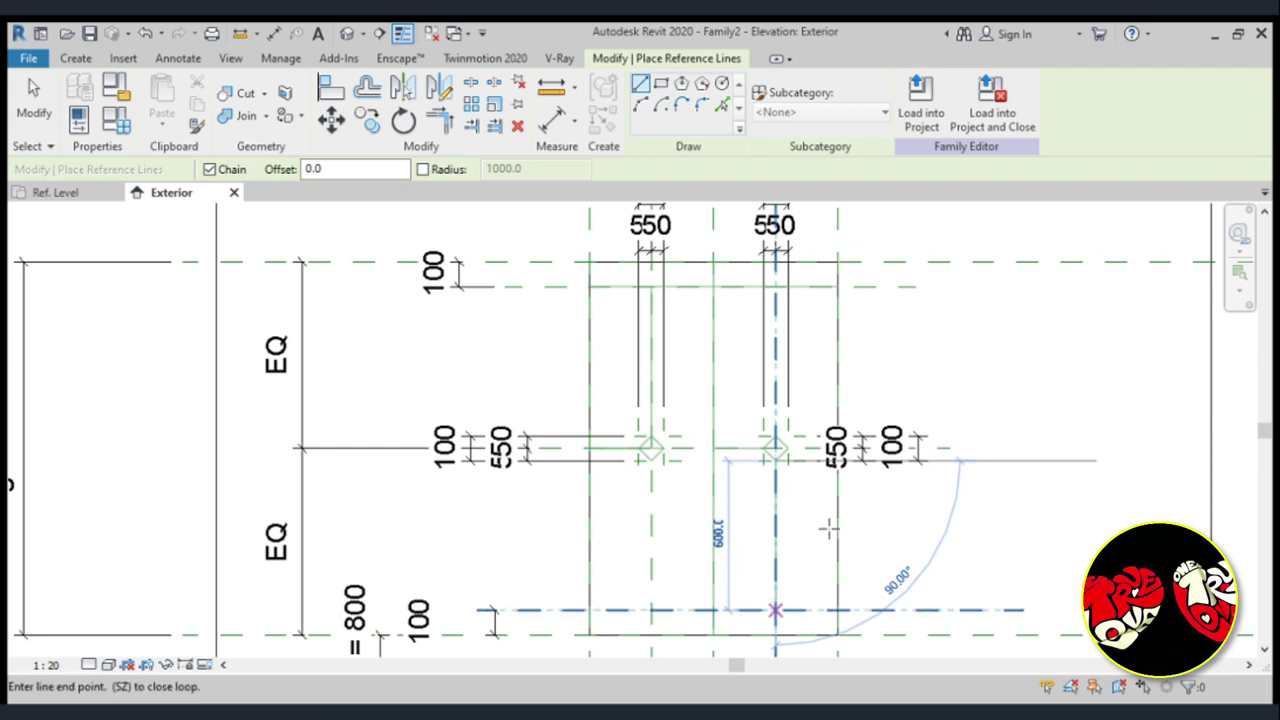
key("Escape")
left_click(776, 450)
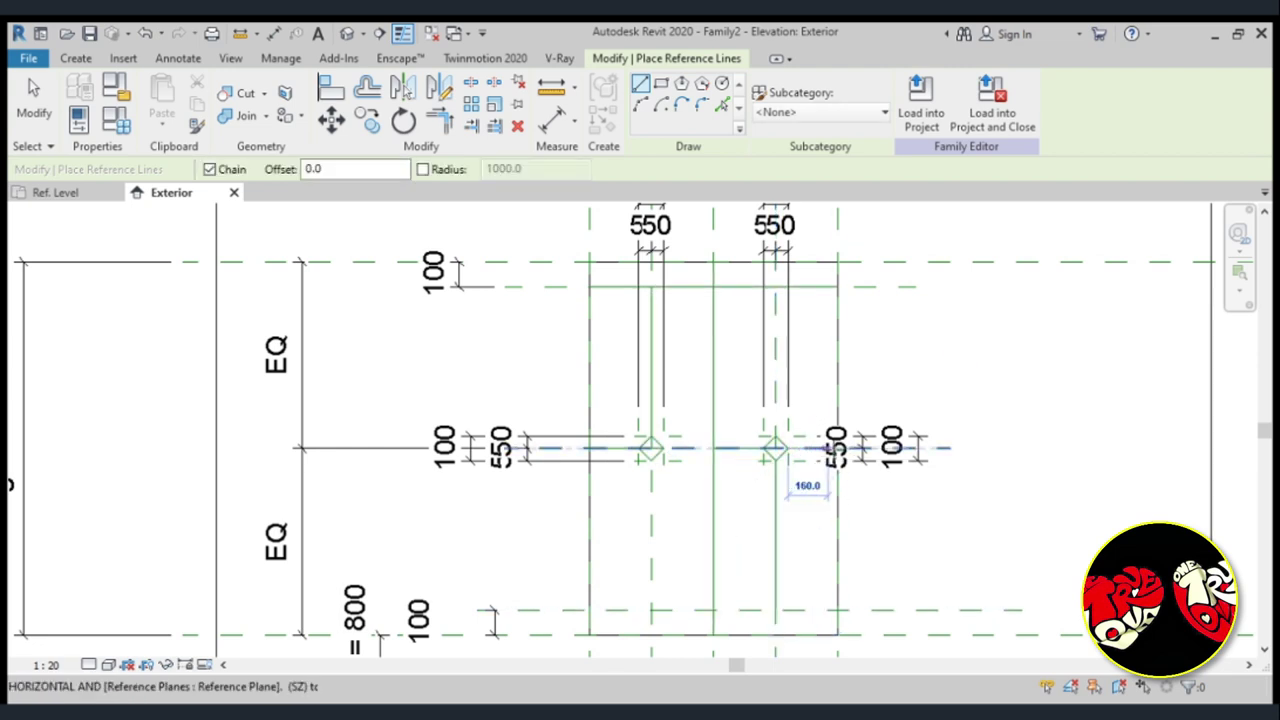
left_click(836, 450)
key("Escape")
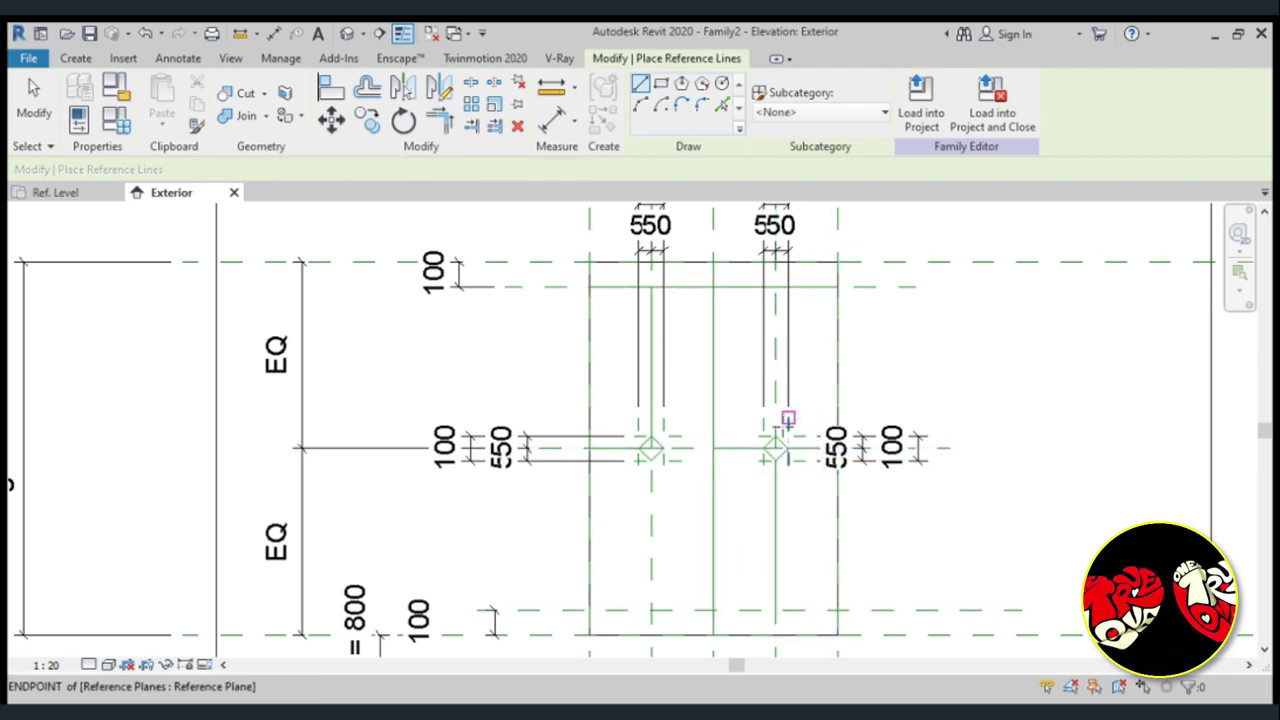
left_click(775, 437)
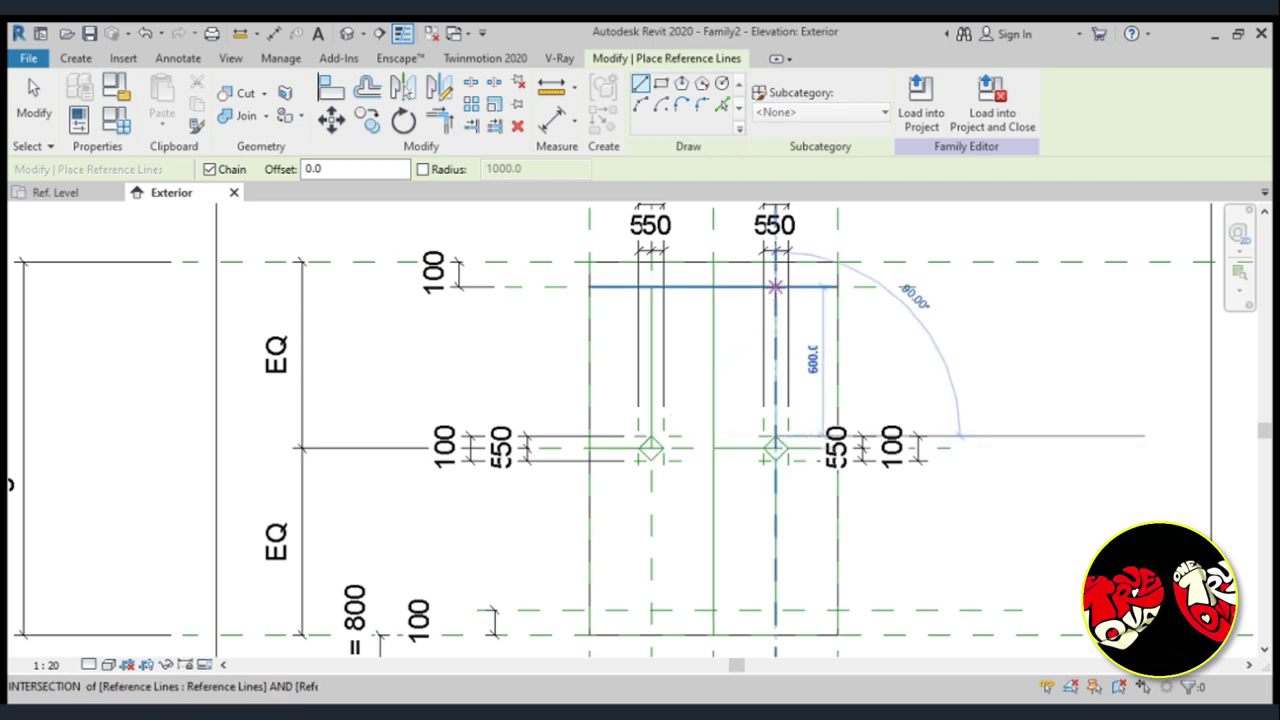
left_click(775, 287)
key("Escape")
Abandon one more line at the right diamond and exit the Reference Line tool.
scroll(523, 409, "down", 2)
scroll(600, 420, "down", 1)
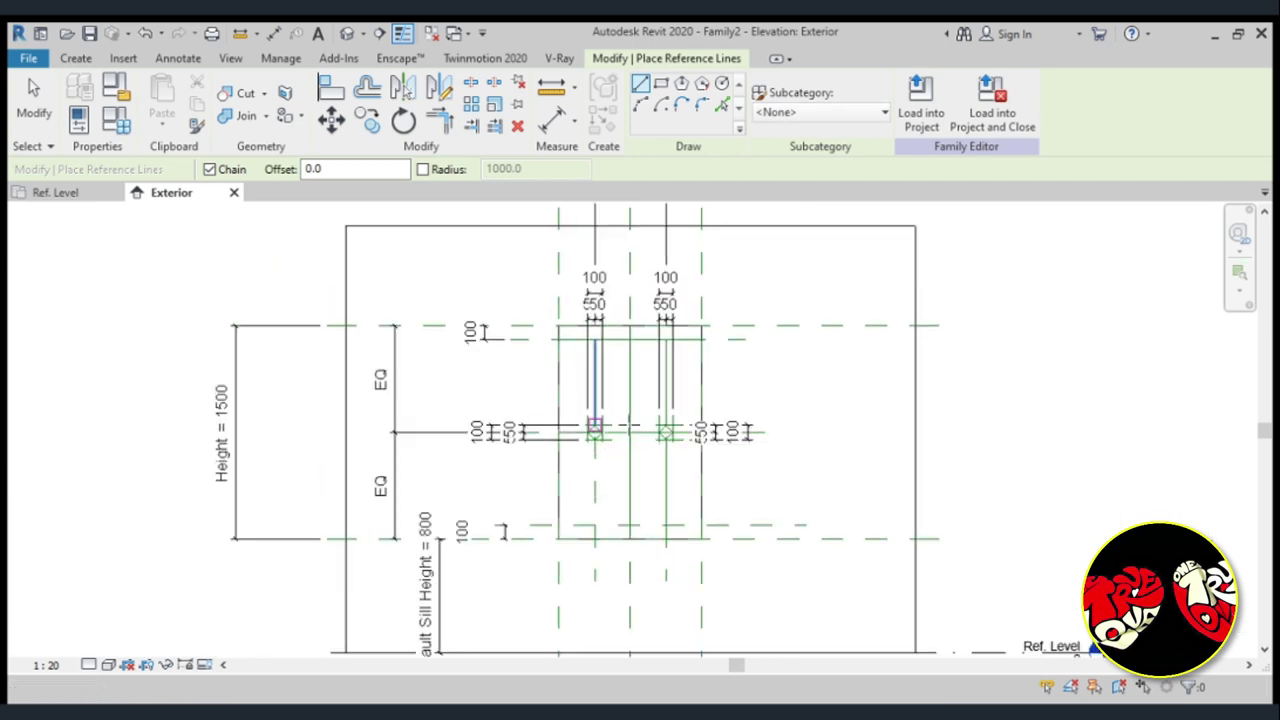
scroll(740, 388, "up", 1)
left_click(653, 447)
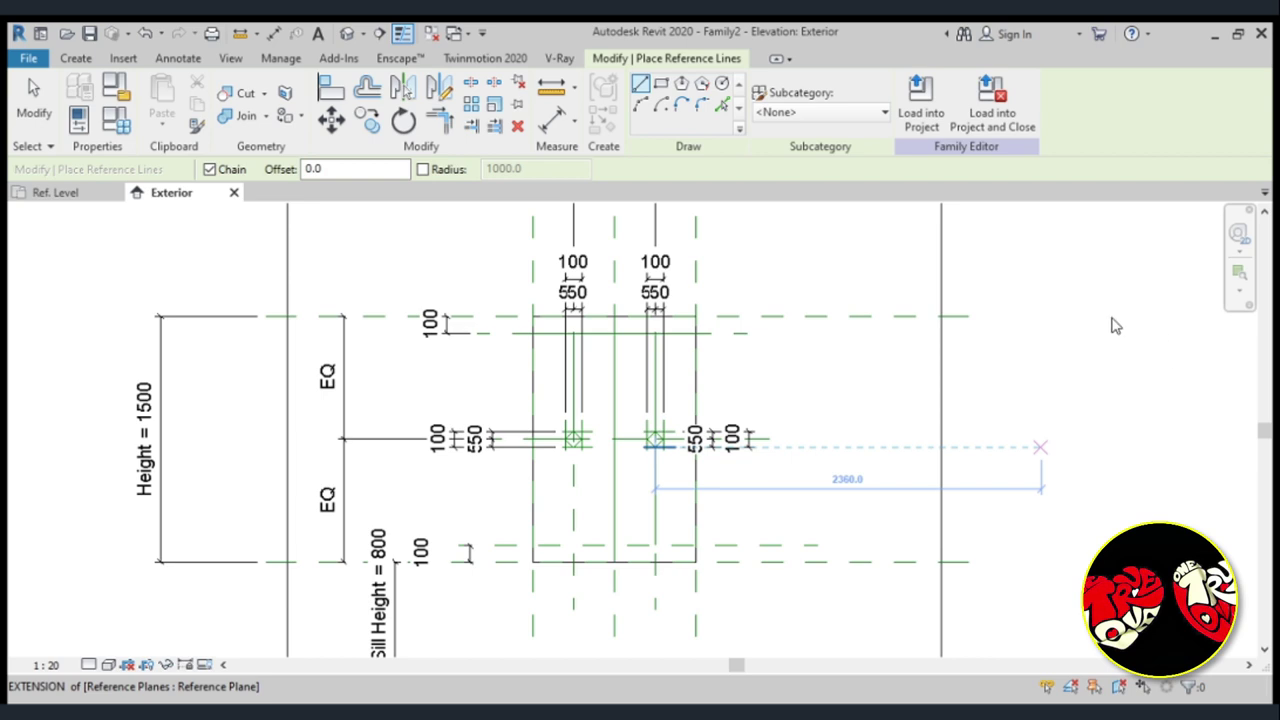
key("Escape")
key("Escape")
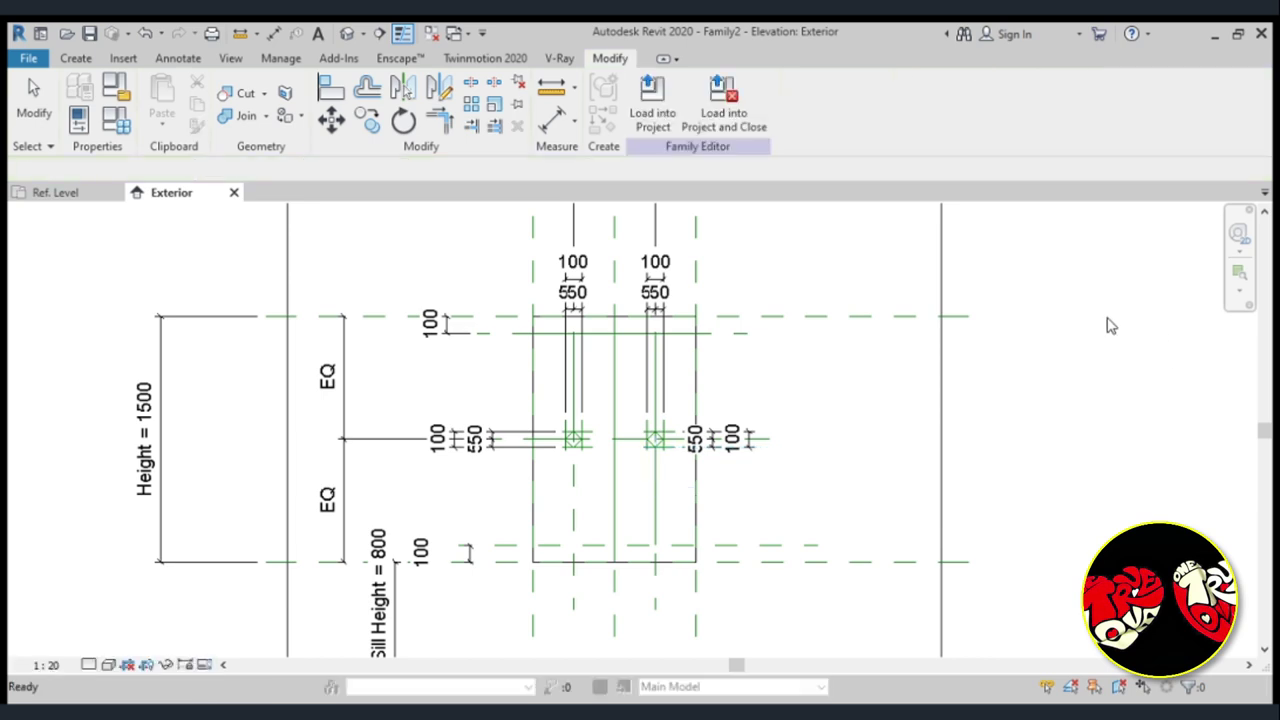
Open a 3D view with the 3D alias and inspect the reference-line skeleton.
key("3")
key("d")
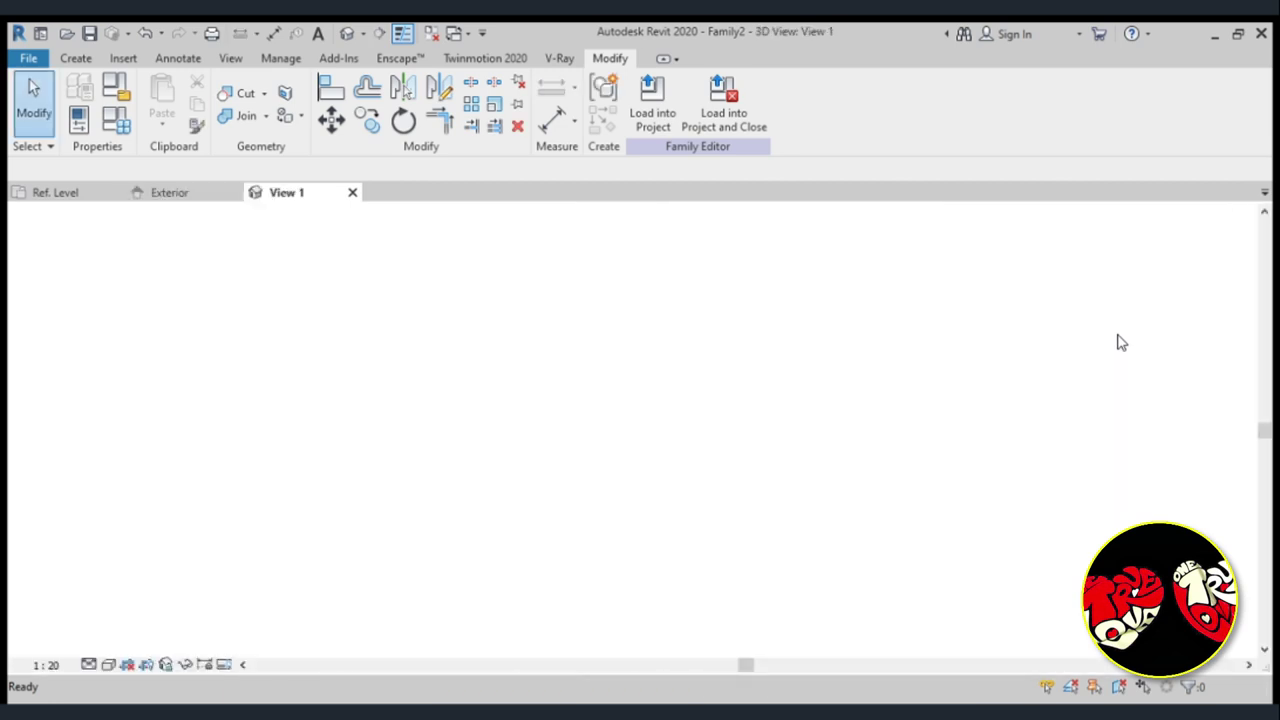
scroll(677, 459, "up", 2)
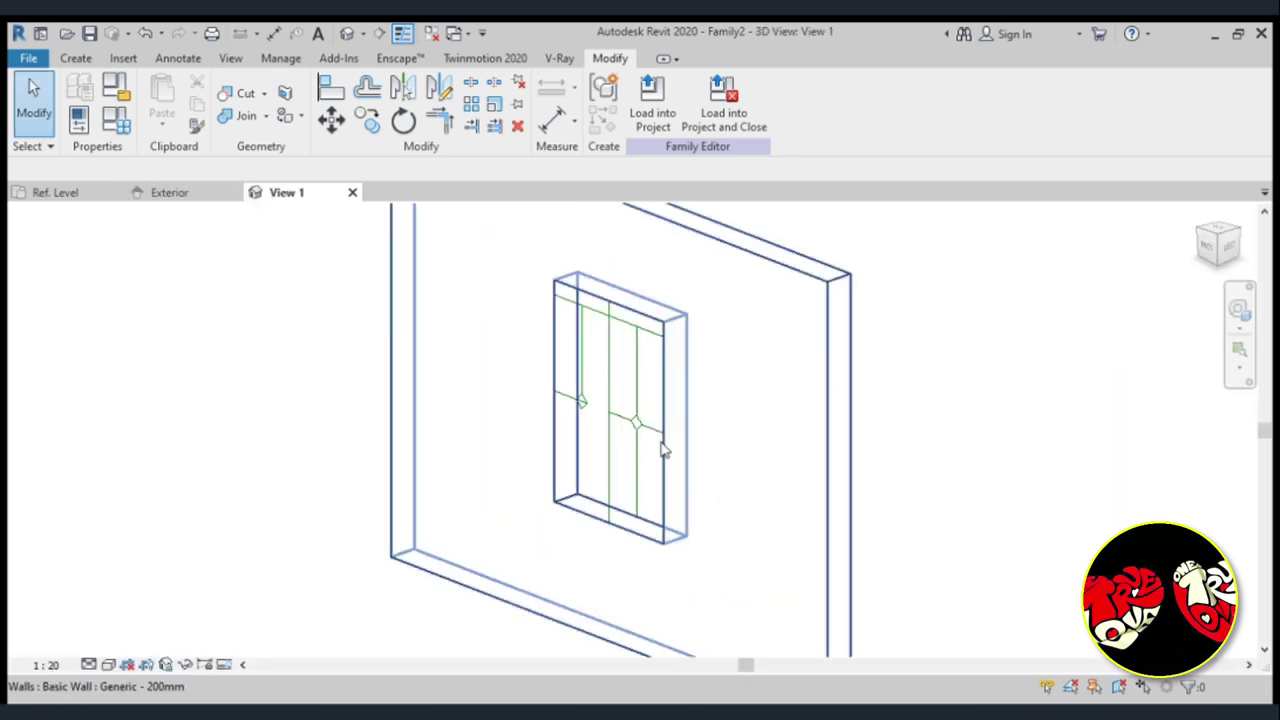
scroll(678, 455, "down", 1)
scroll(680, 450, "down", 1)
scroll(625, 435, "up", 1)
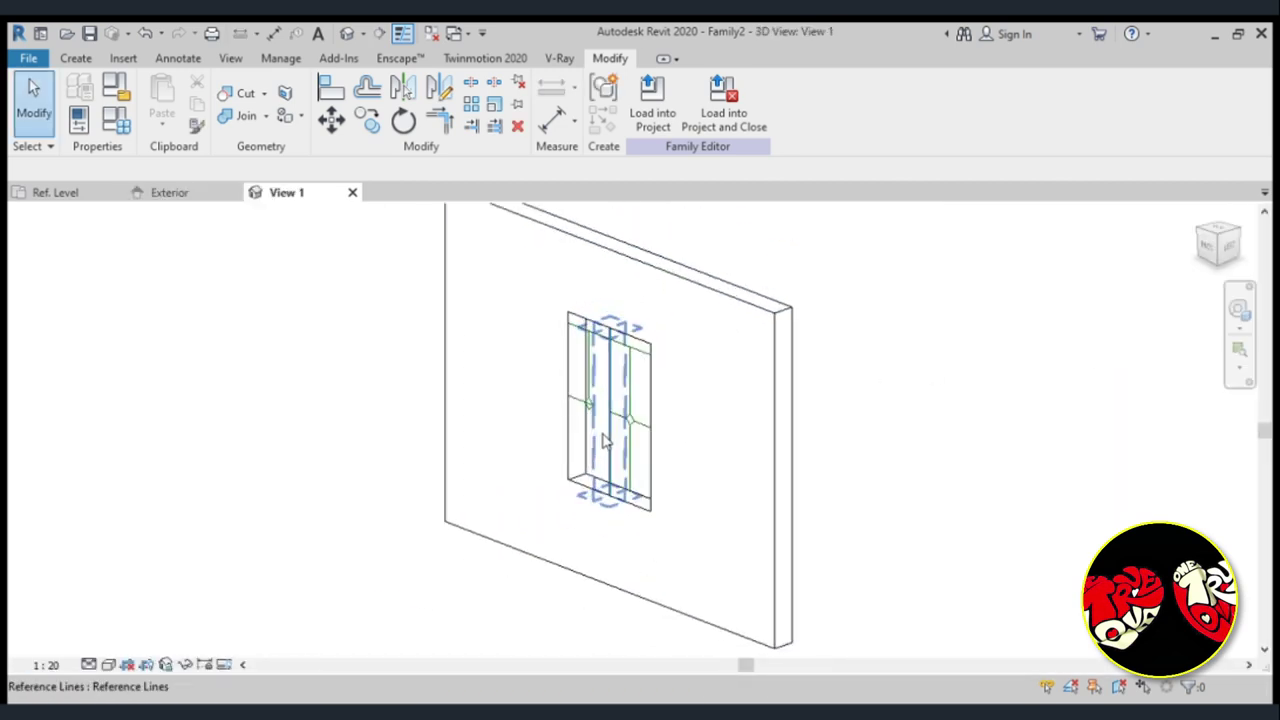
scroll(605, 425, "up", 2)
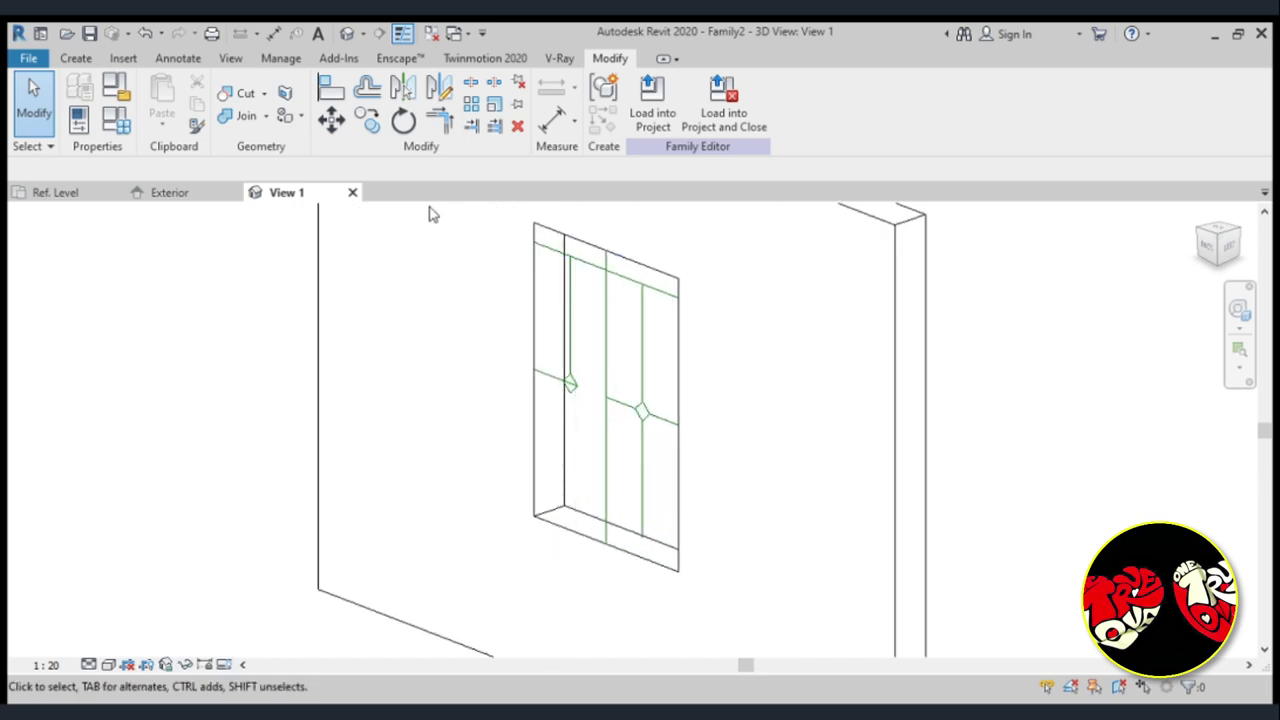
Return to the Exterior elevation and zoom in on the two diamond joints.
left_click(170, 192)
scroll(622, 483, "up", 2)
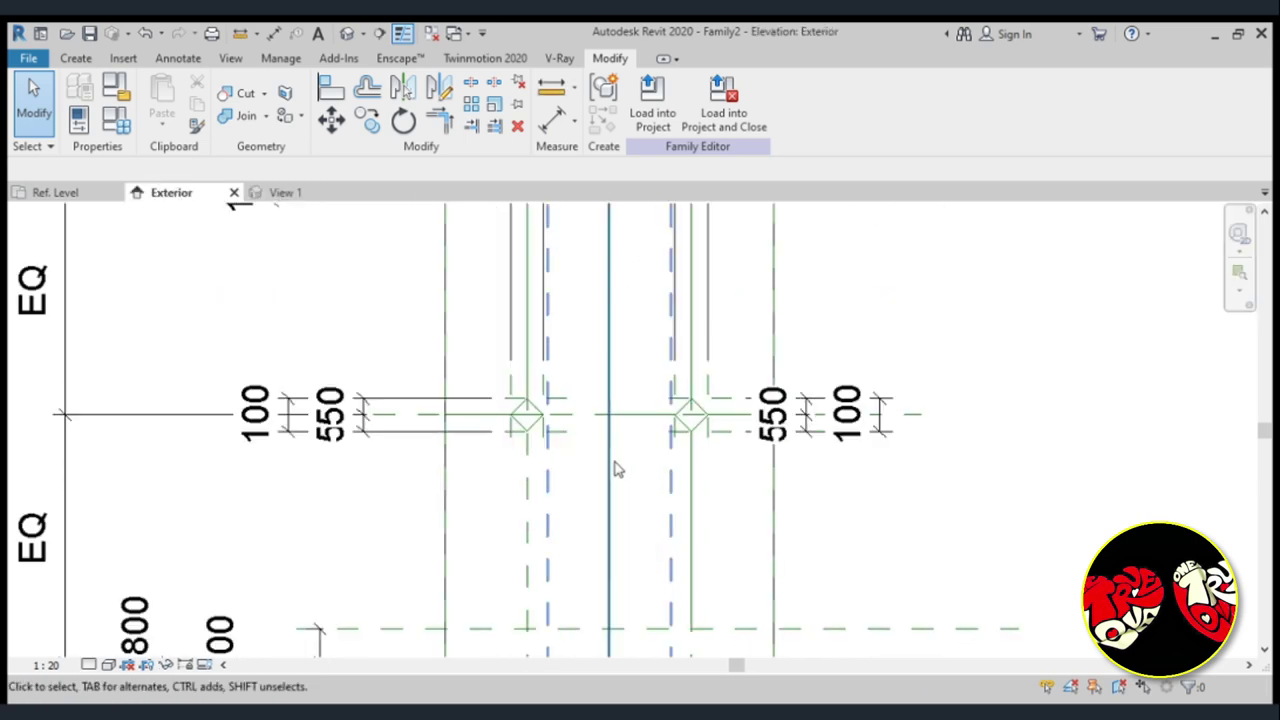
scroll(585, 450, "up", 2)
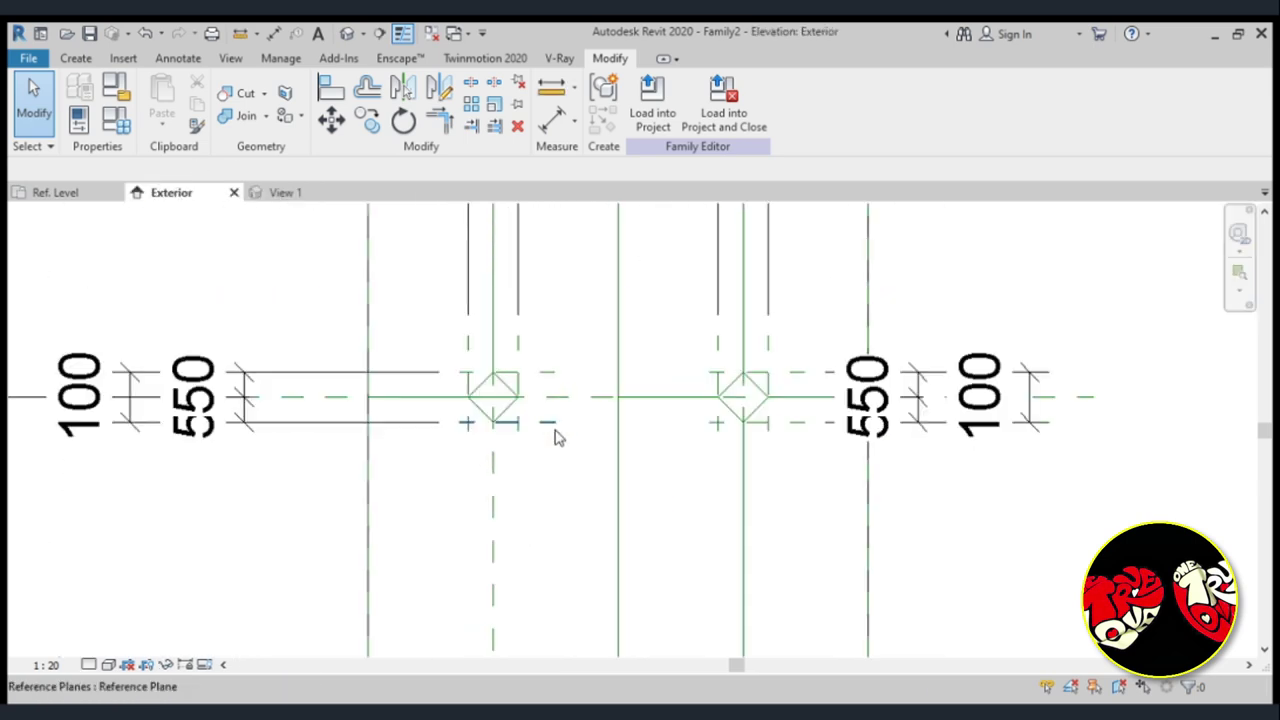
left_click(77, 60)
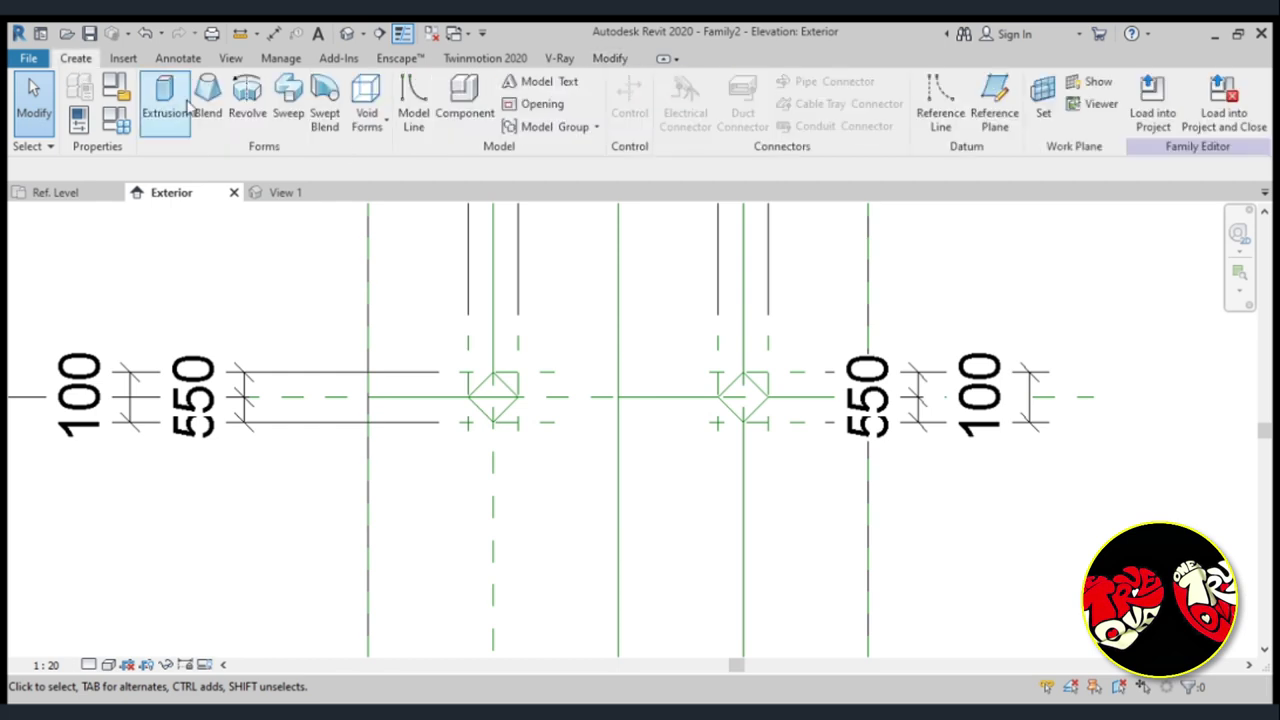
Draw a horizontal reference line between the two diamond joints and check it in 3D.
left_click(950, 115)
left_click(620, 397)
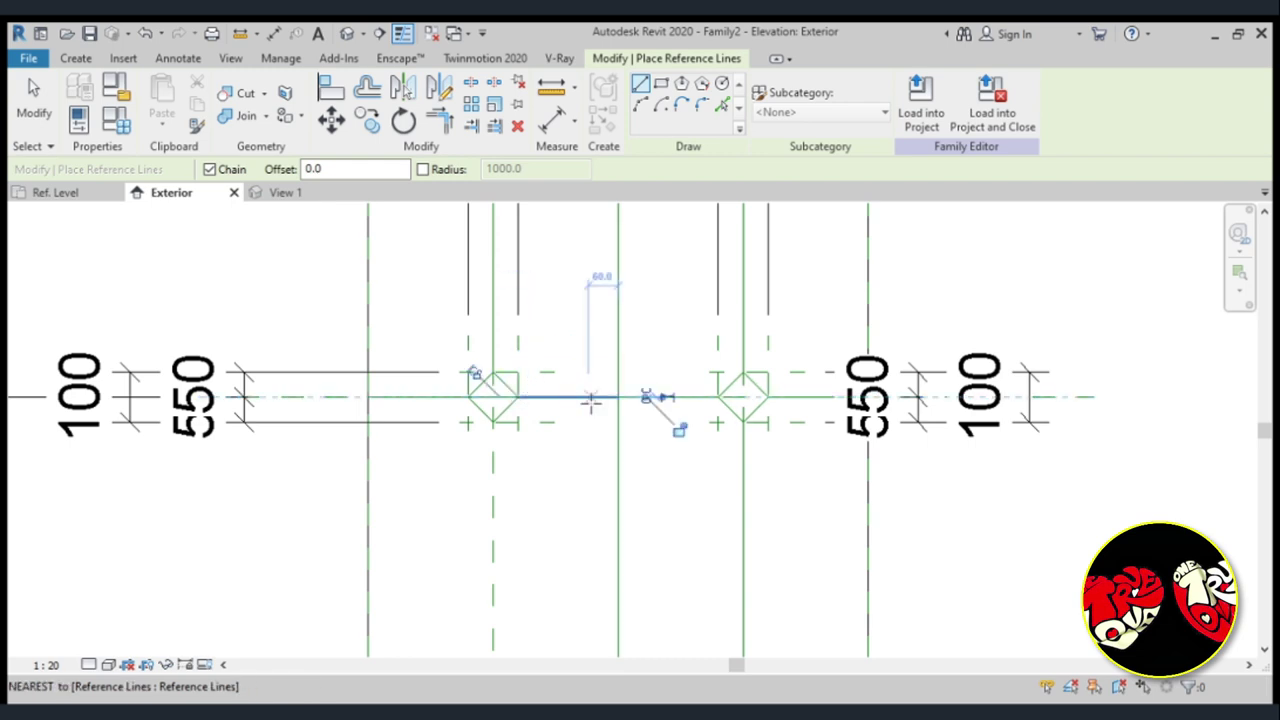
left_click(768, 397)
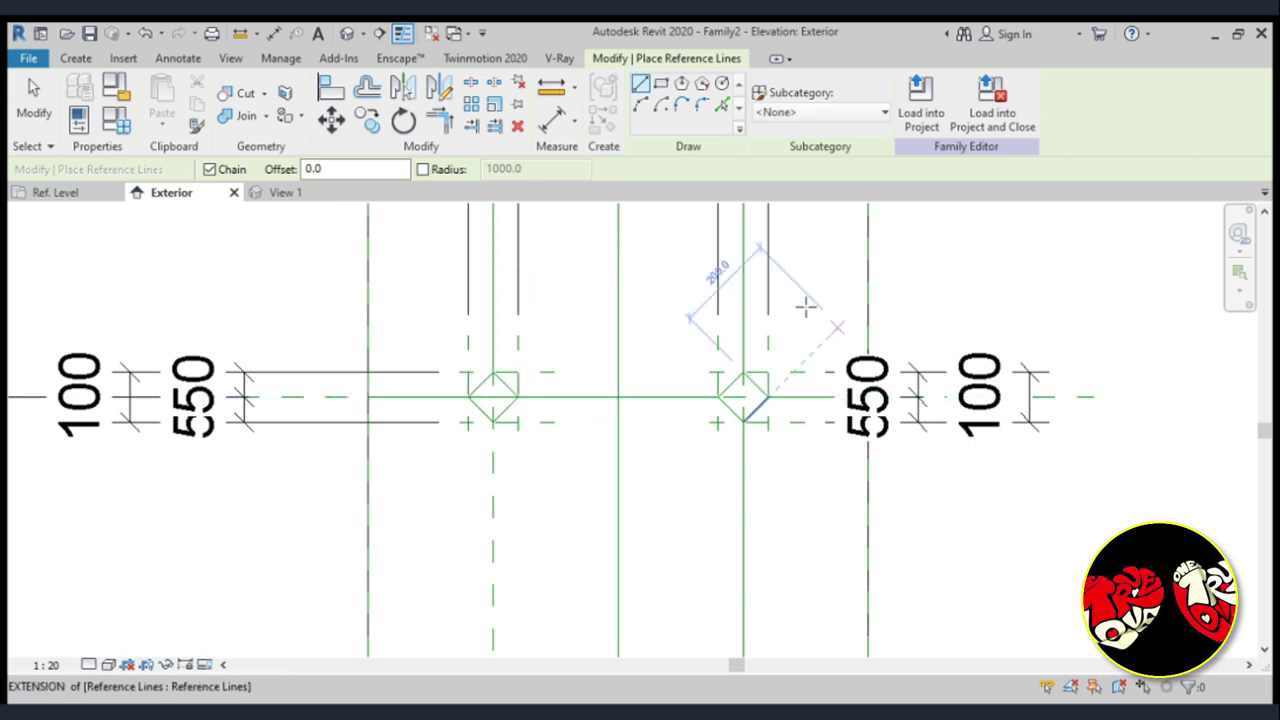
left_click(329, 197)
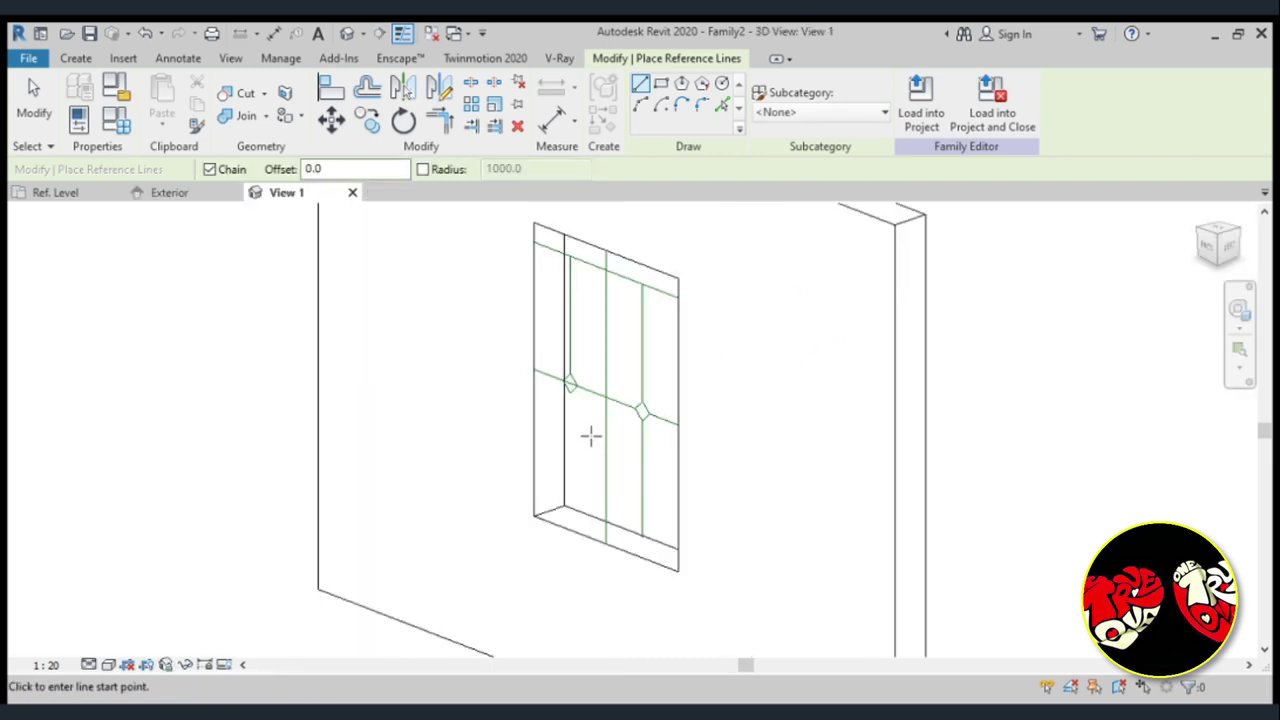
left_click(190, 195)
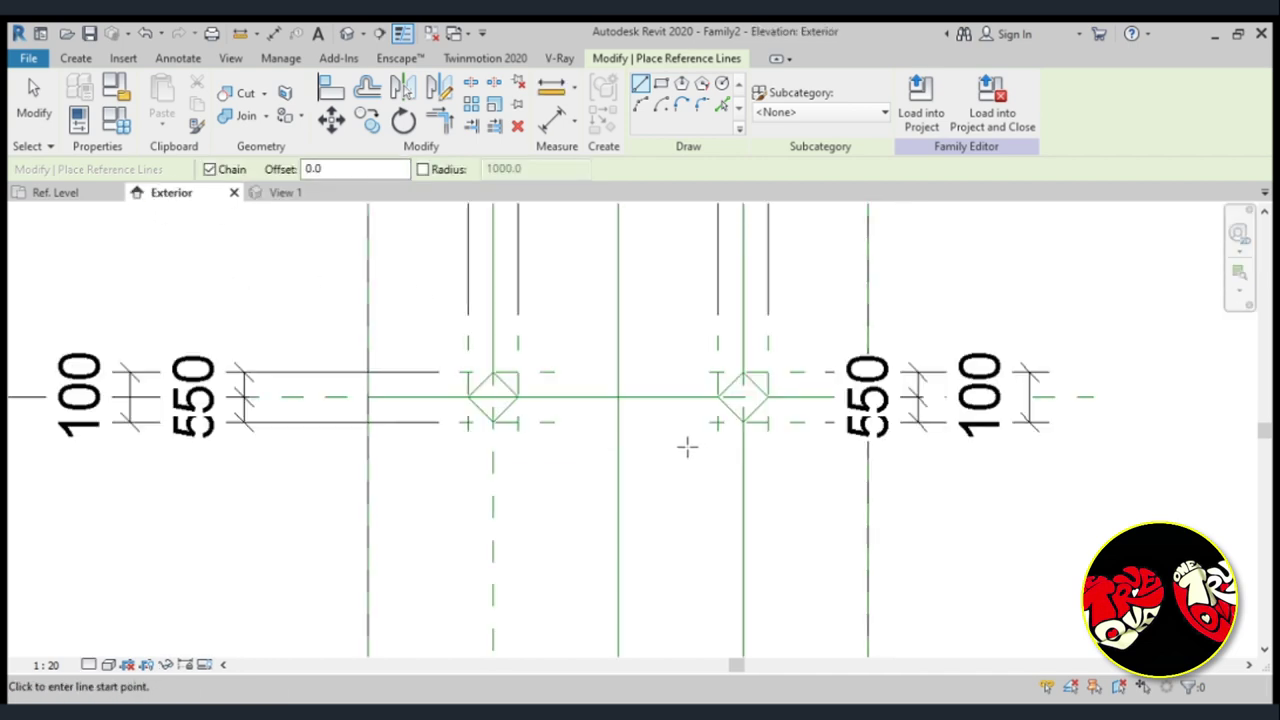
Cancel a stray reference line and open the default 3D view of the wall.
left_click(491, 421)
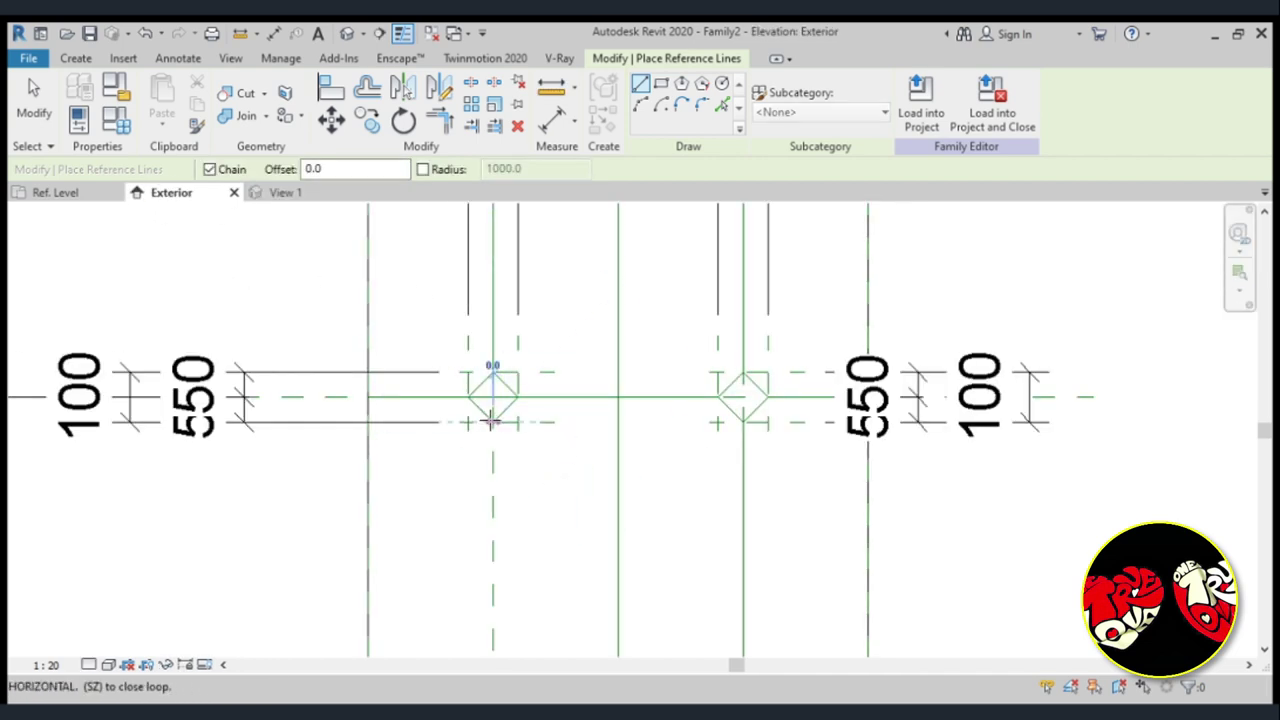
scroll(491, 421, "down", 2)
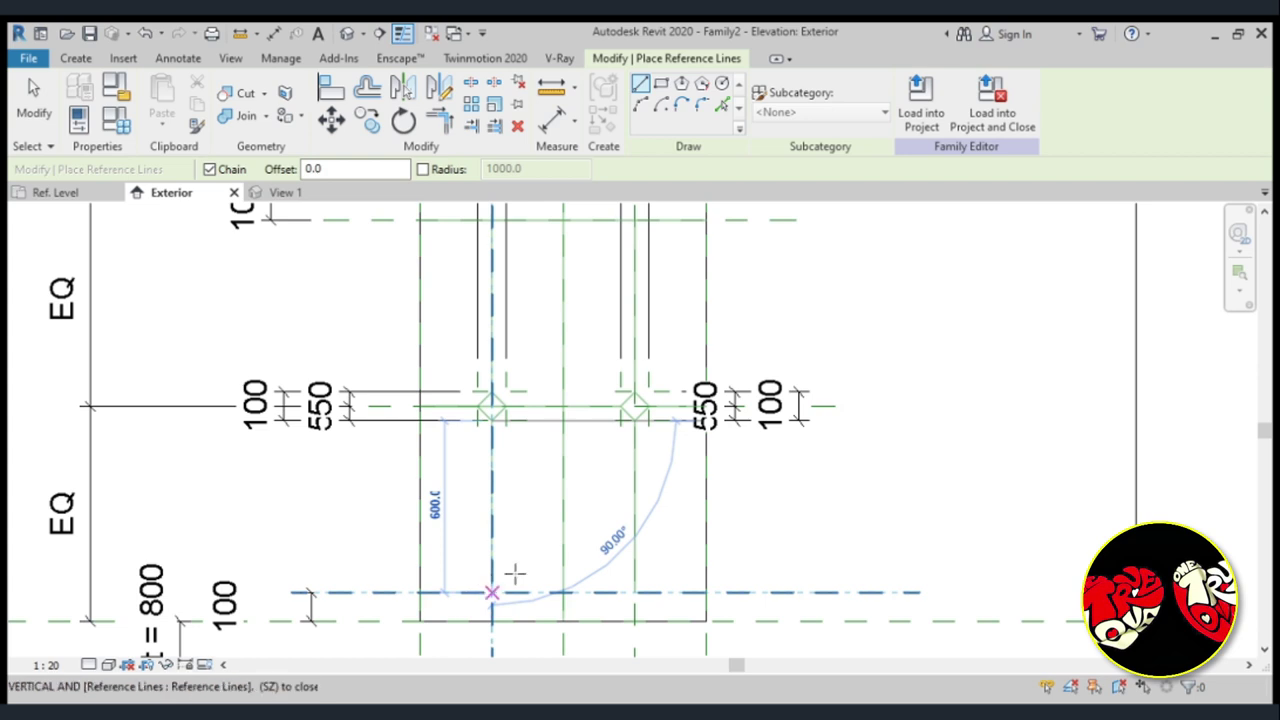
key("Escape")
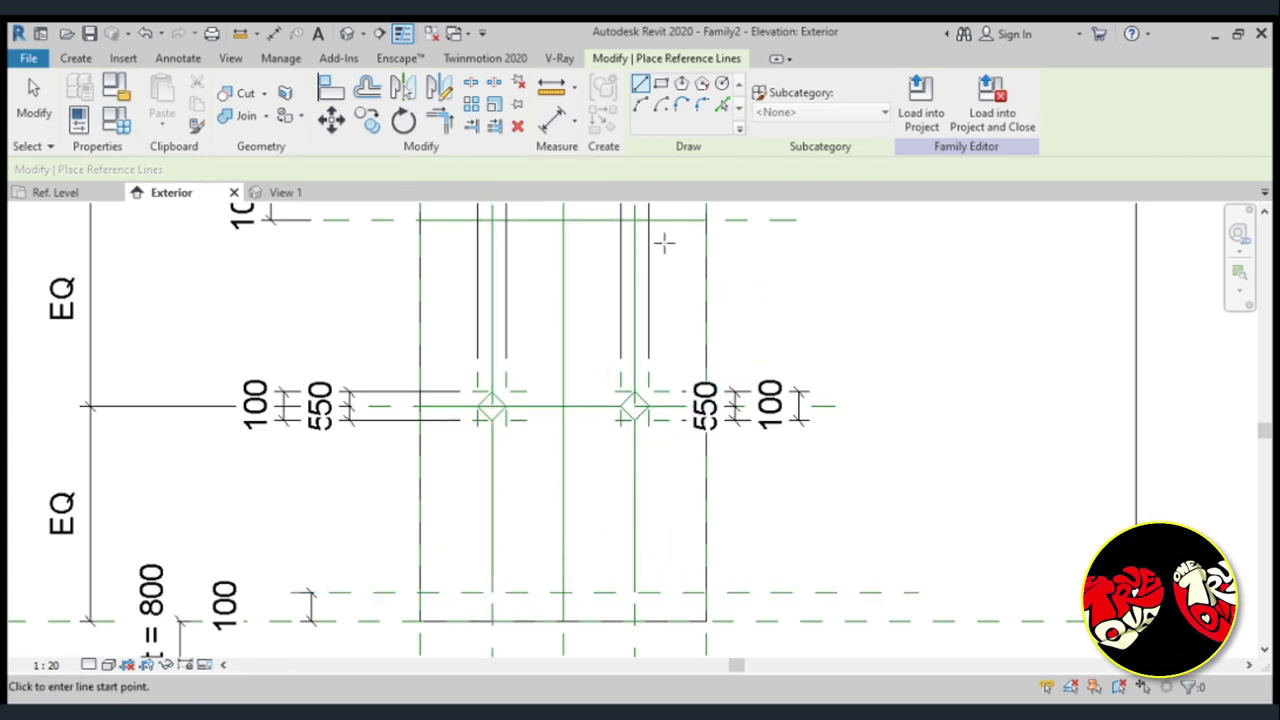
left_click(300, 192)
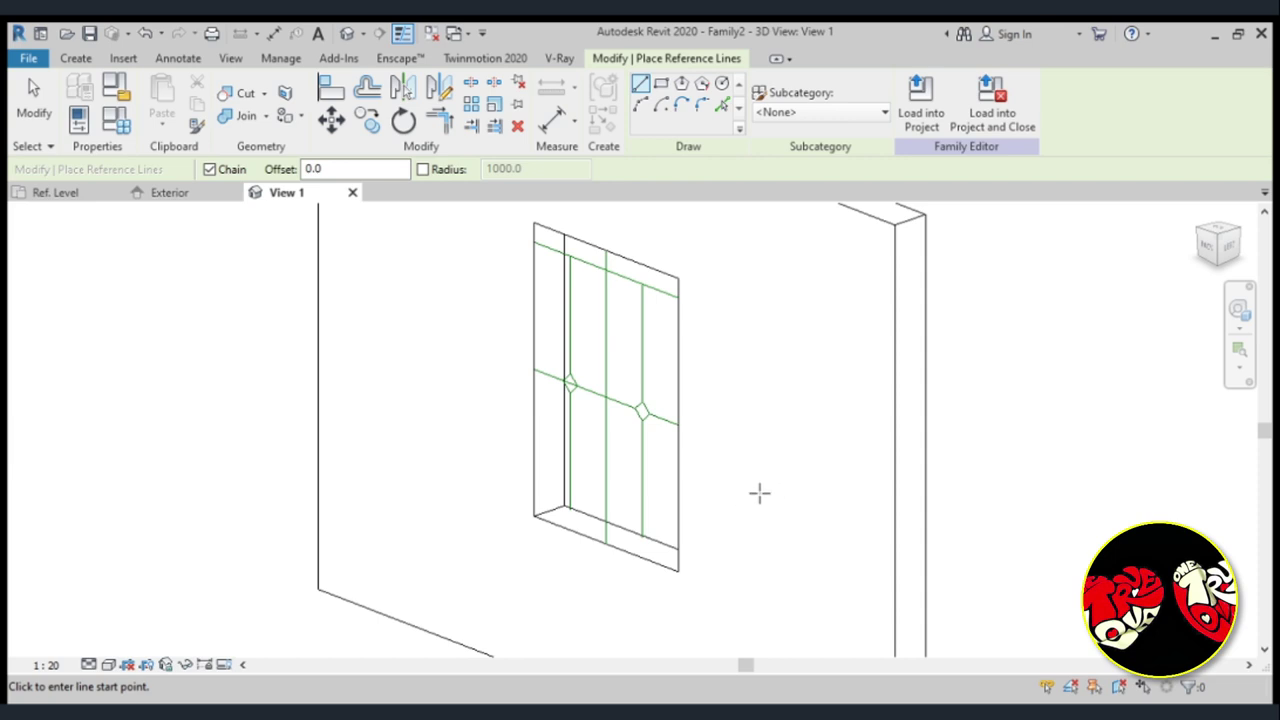
scroll(759, 493, "down", 1)
scroll(750, 510, "up", 1)
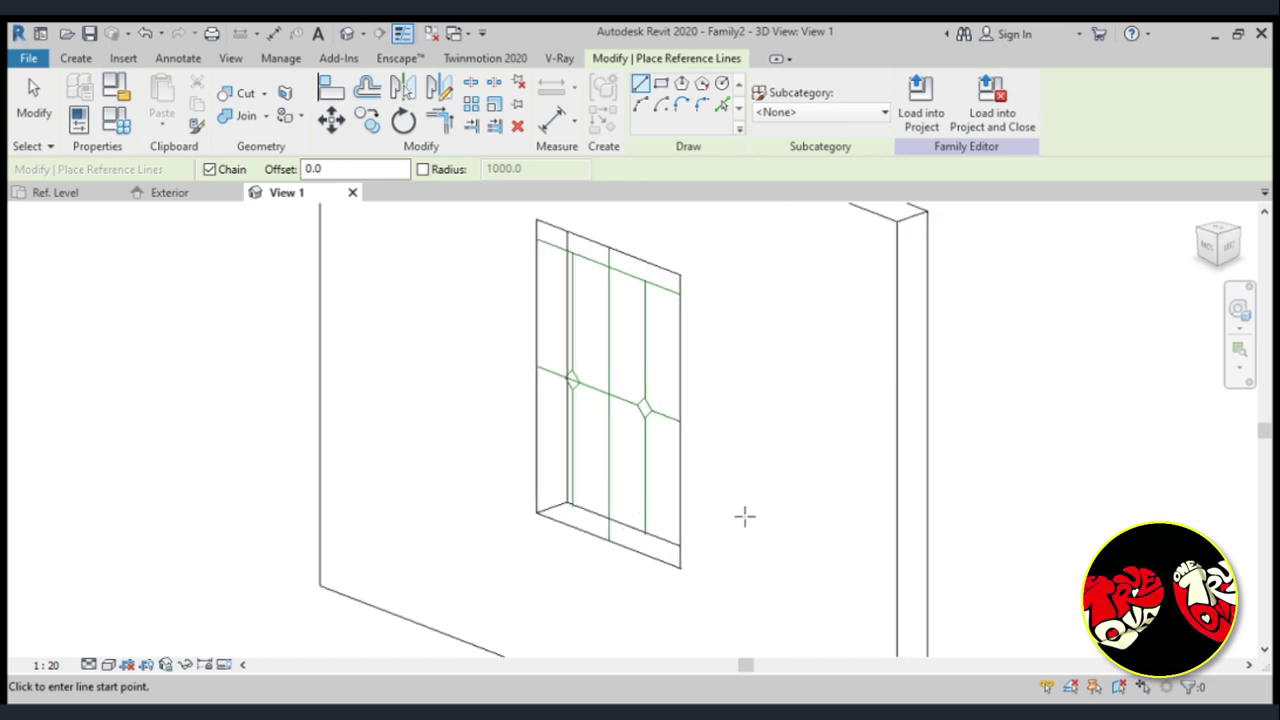
left_click(350, 34)
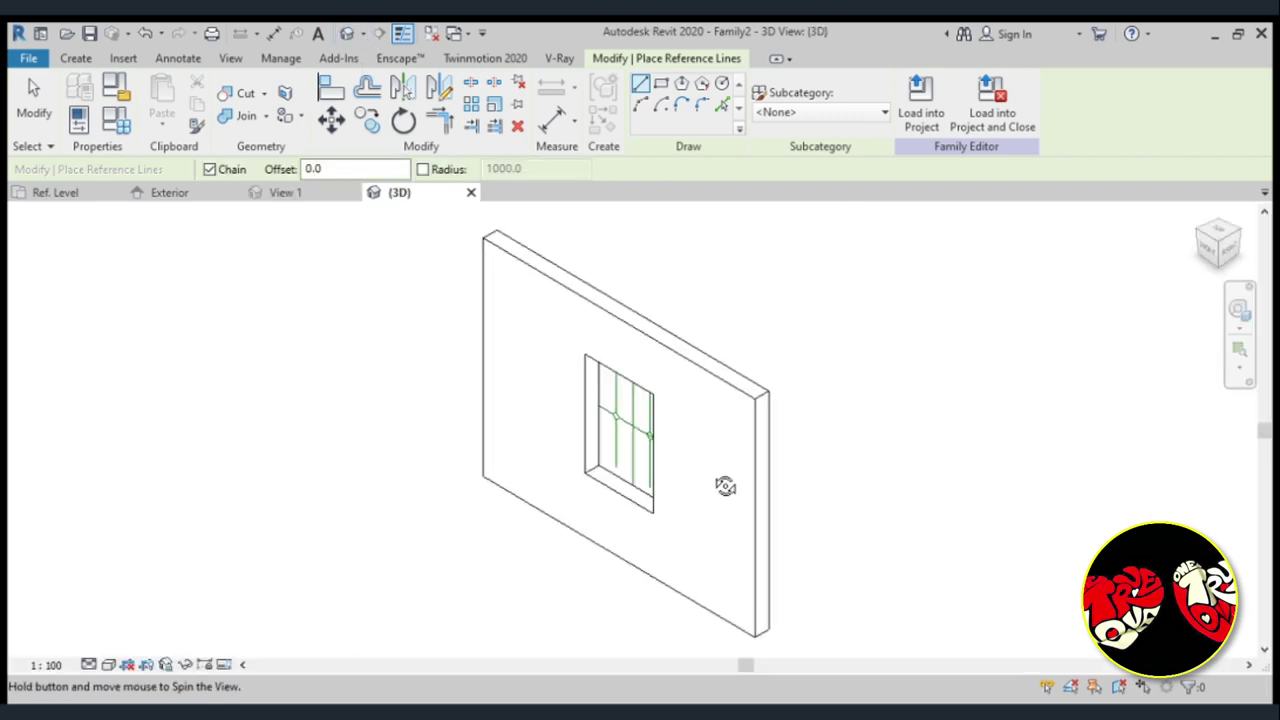
Draw a 1000-long reference line from the bottom-left to bottom-right frame corner.
mouse_move(725, 486)
middle_mouse_down("shift")
mouse_move(686, 506)
mouse_move(523, 489)
mouse_move(426, 366)
mouse_move(469, 443)
mouse_move(500, 434)
mouse_move(480, 413)
mouse_move(495, 420)
middle_mouse_up("shift")
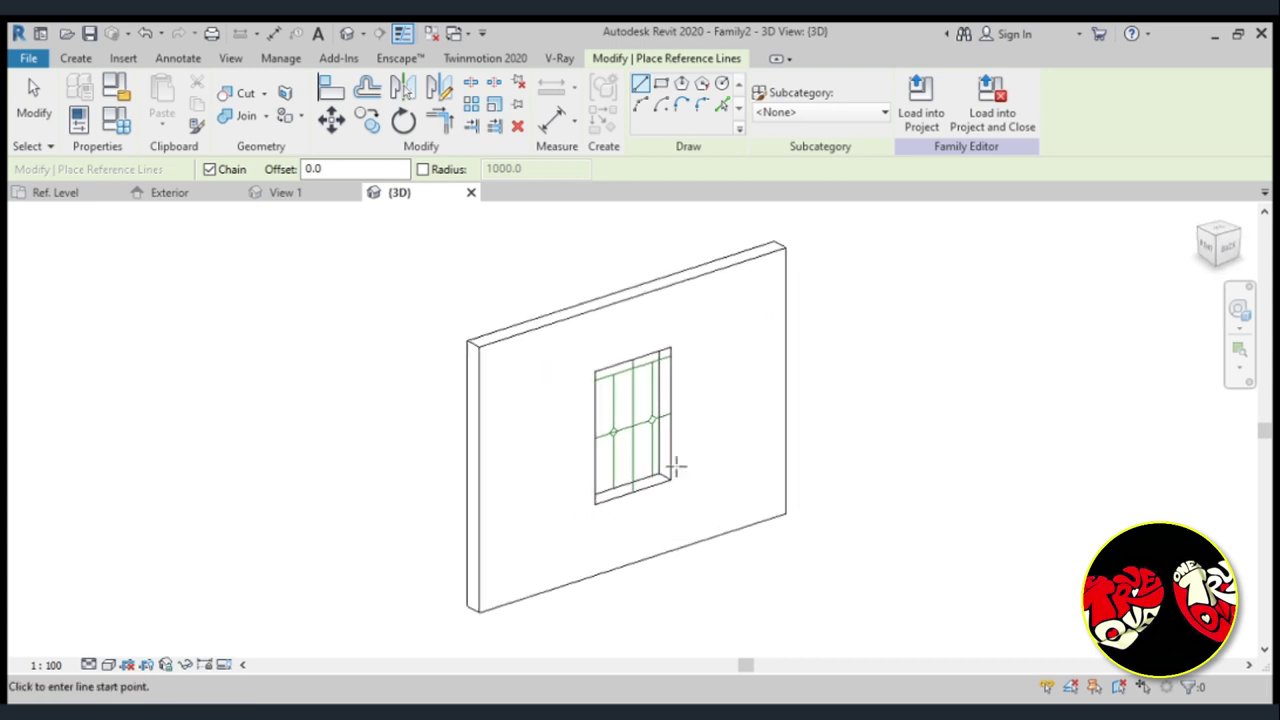
scroll(700, 495, "up", 2)
scroll(722, 455, "up", 1)
scroll(700, 476, "up", 2)
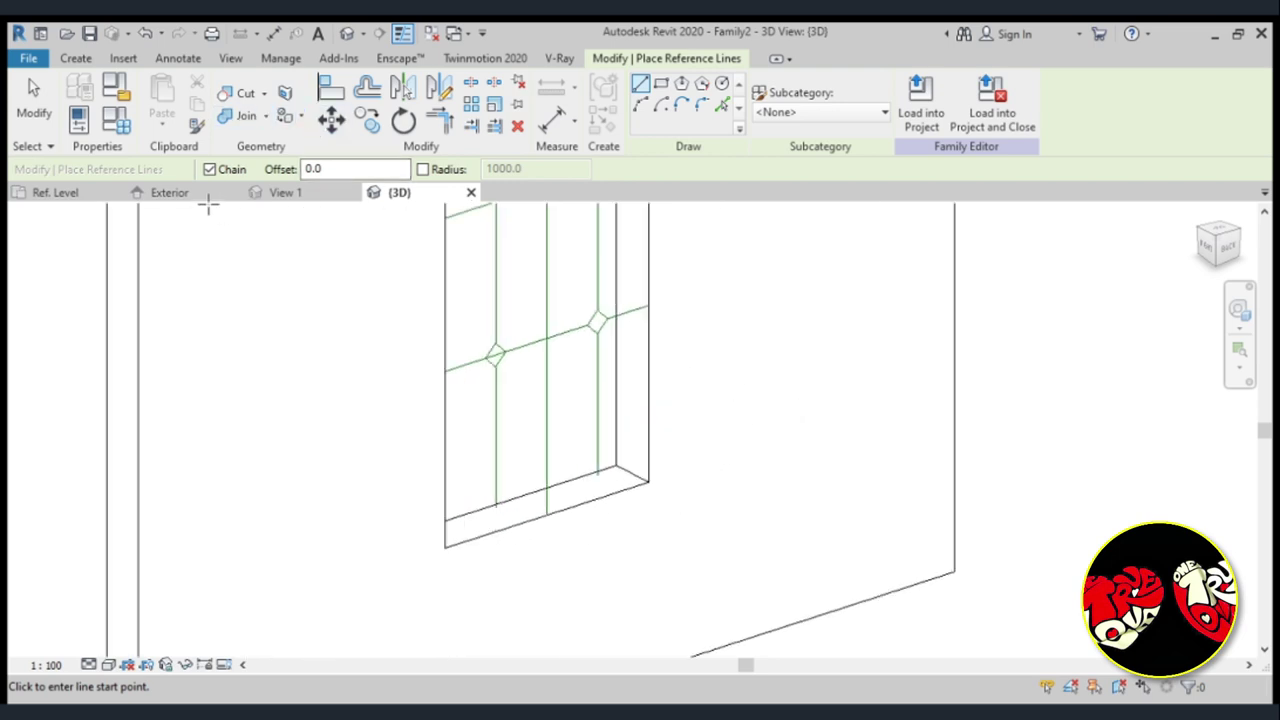
left_click(199, 194)
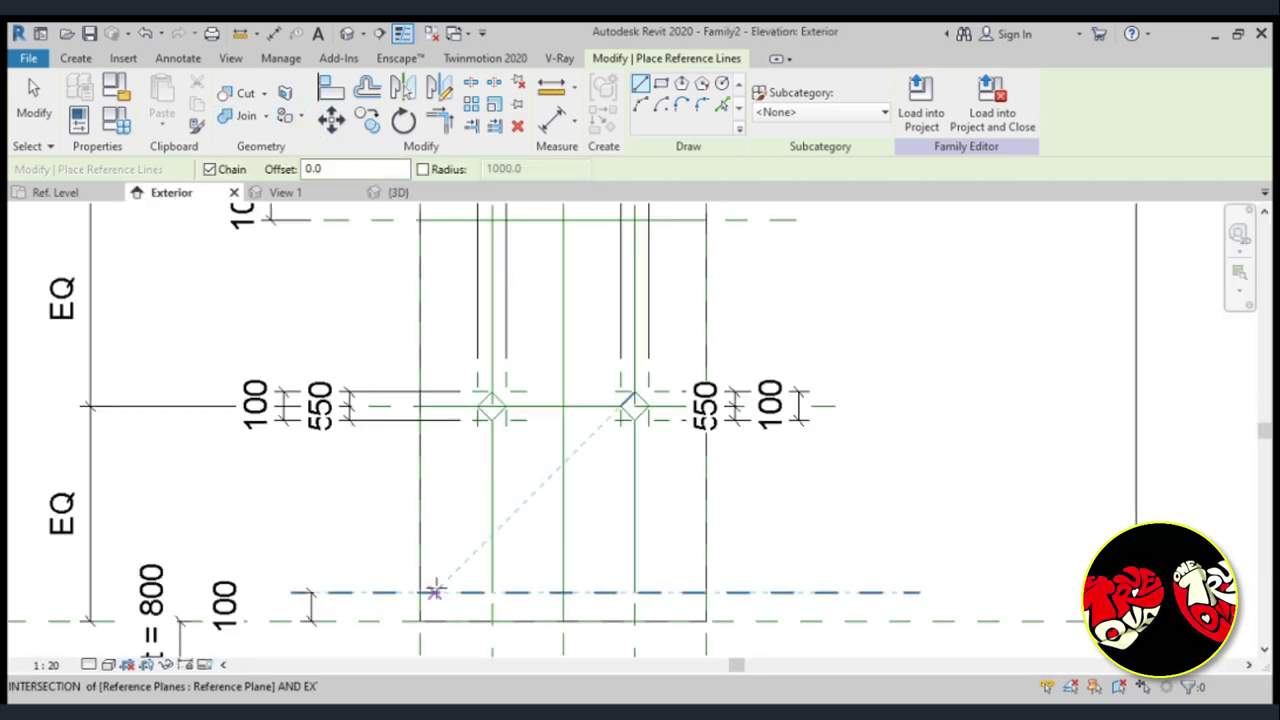
left_click(419, 593)
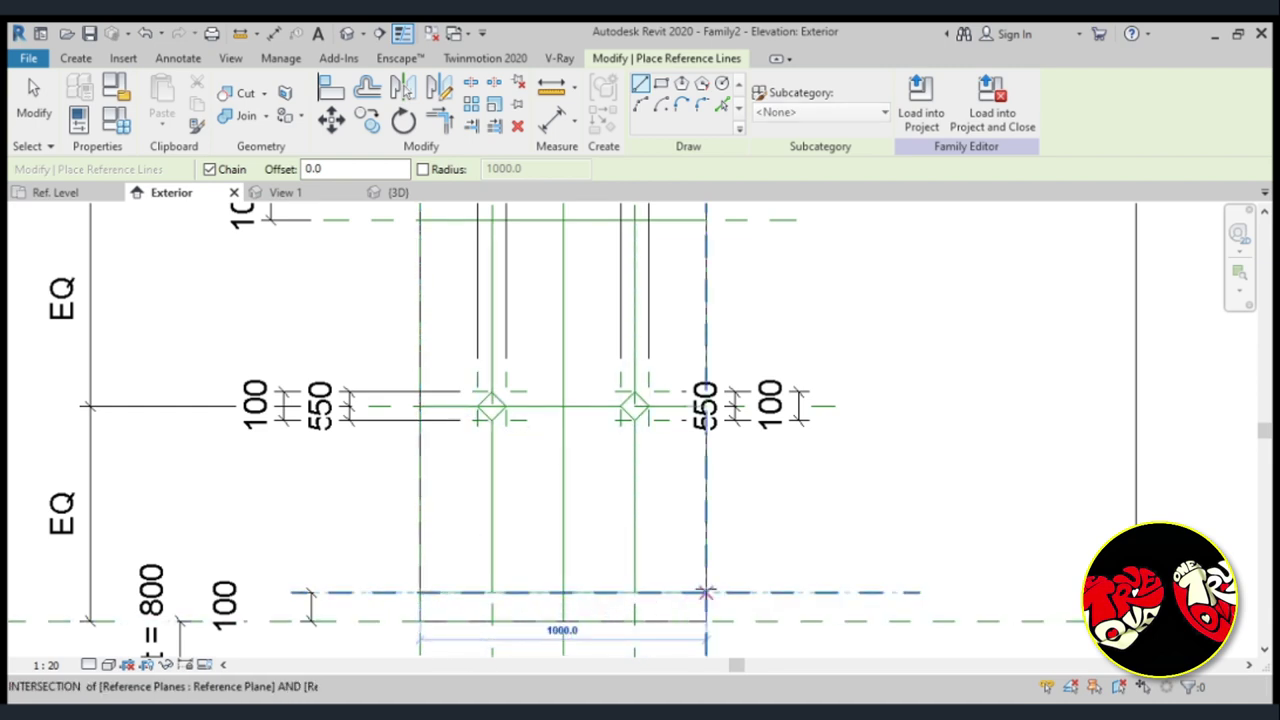
left_click(708, 592)
key("Escape")
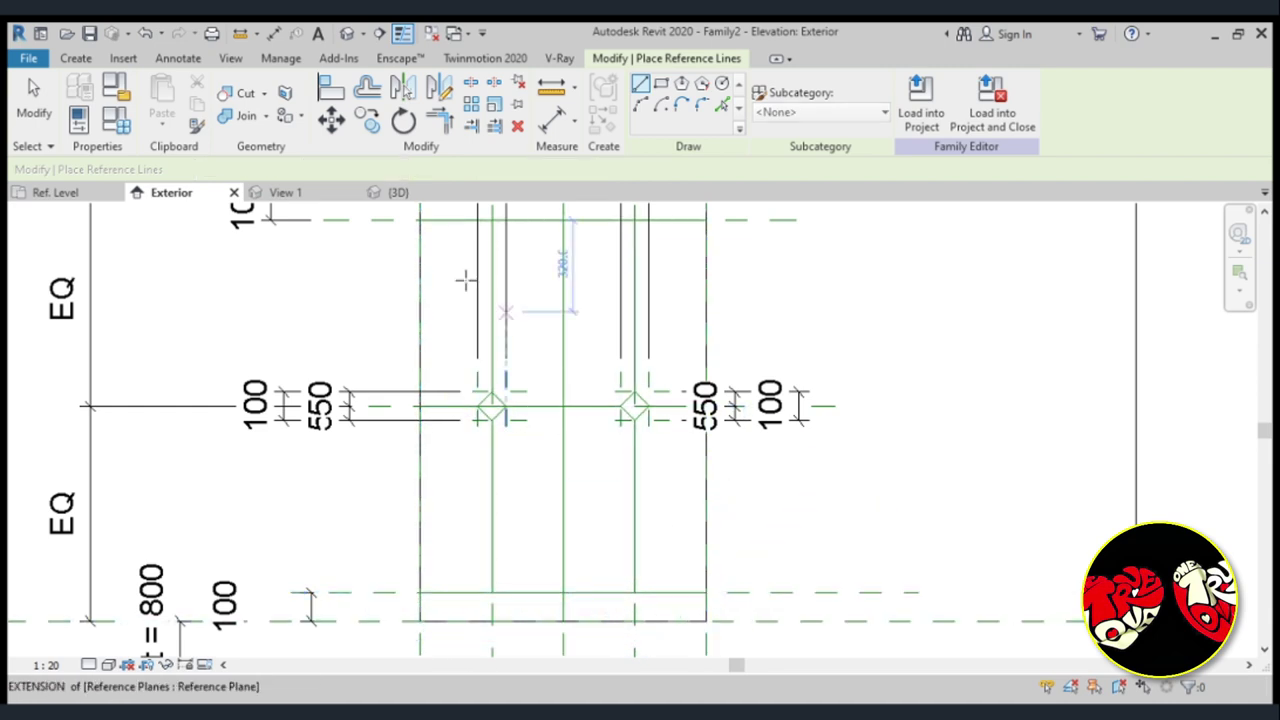
Check the new sill reference line in the 3D views from an oblique angle.
left_click(318, 194)
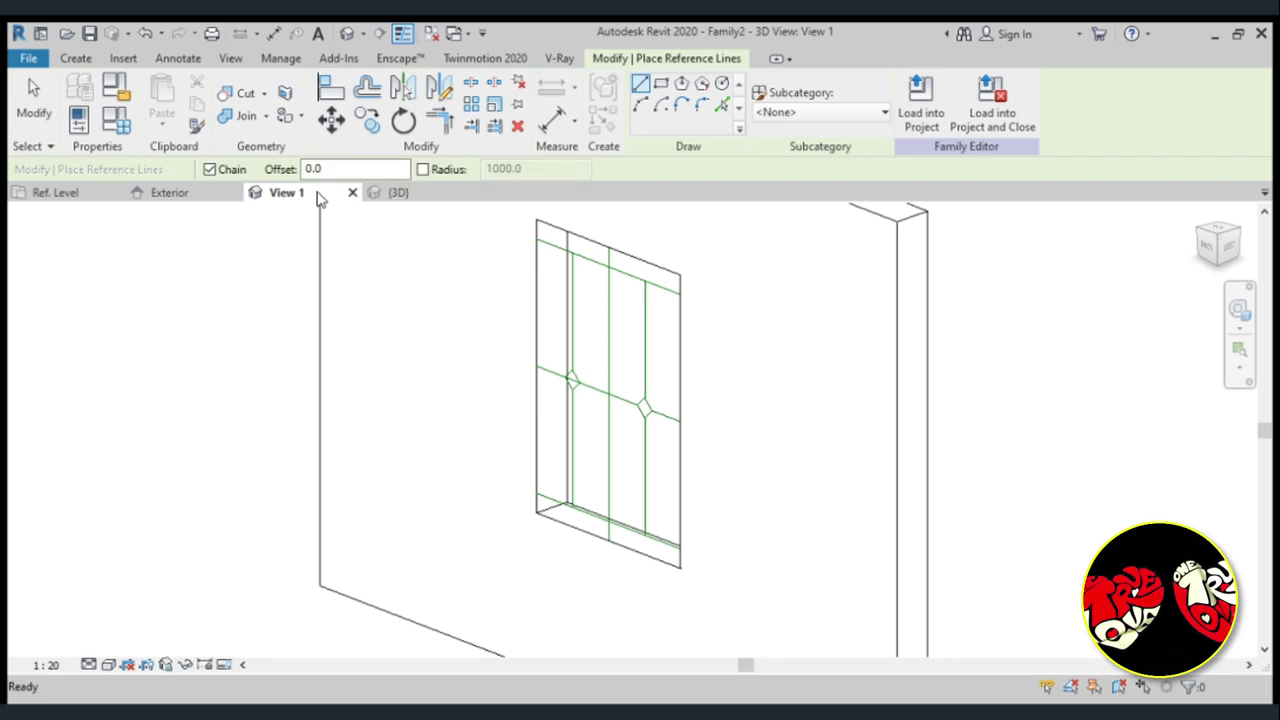
left_click(411, 193)
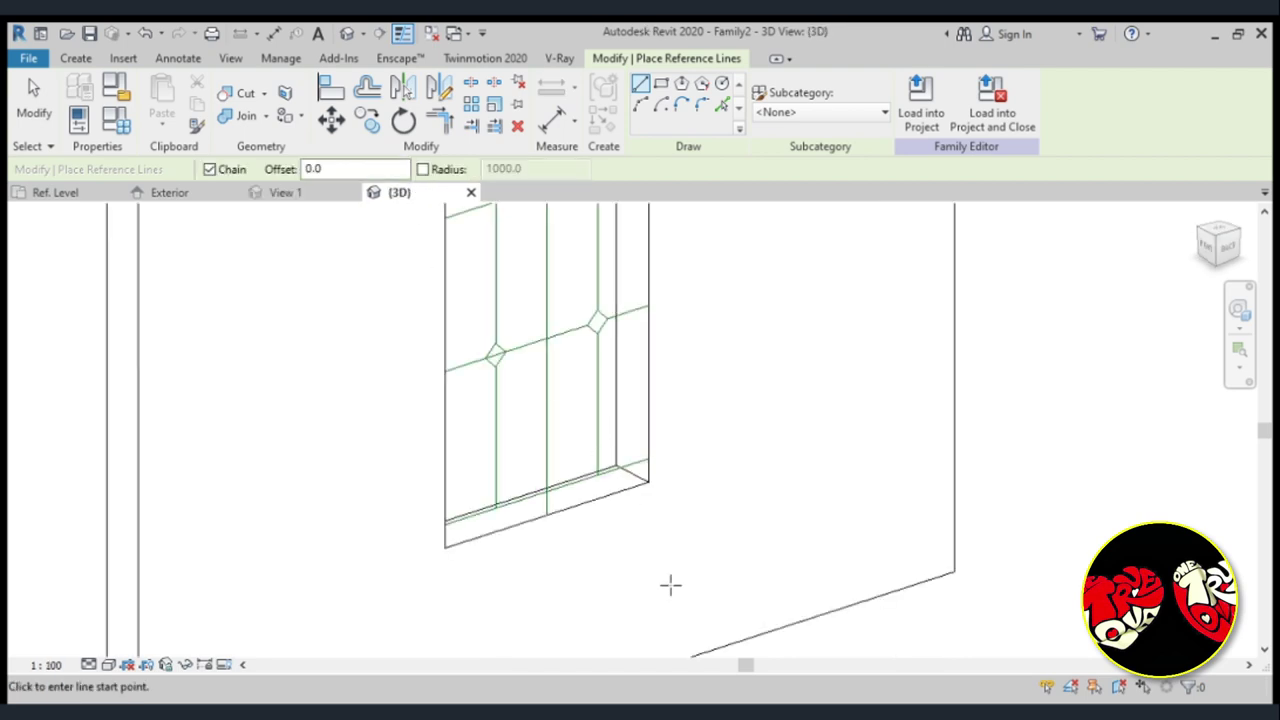
scroll(670, 585, "down", 2)
middle_click_drag(670, 585, 672, 582, "shift")
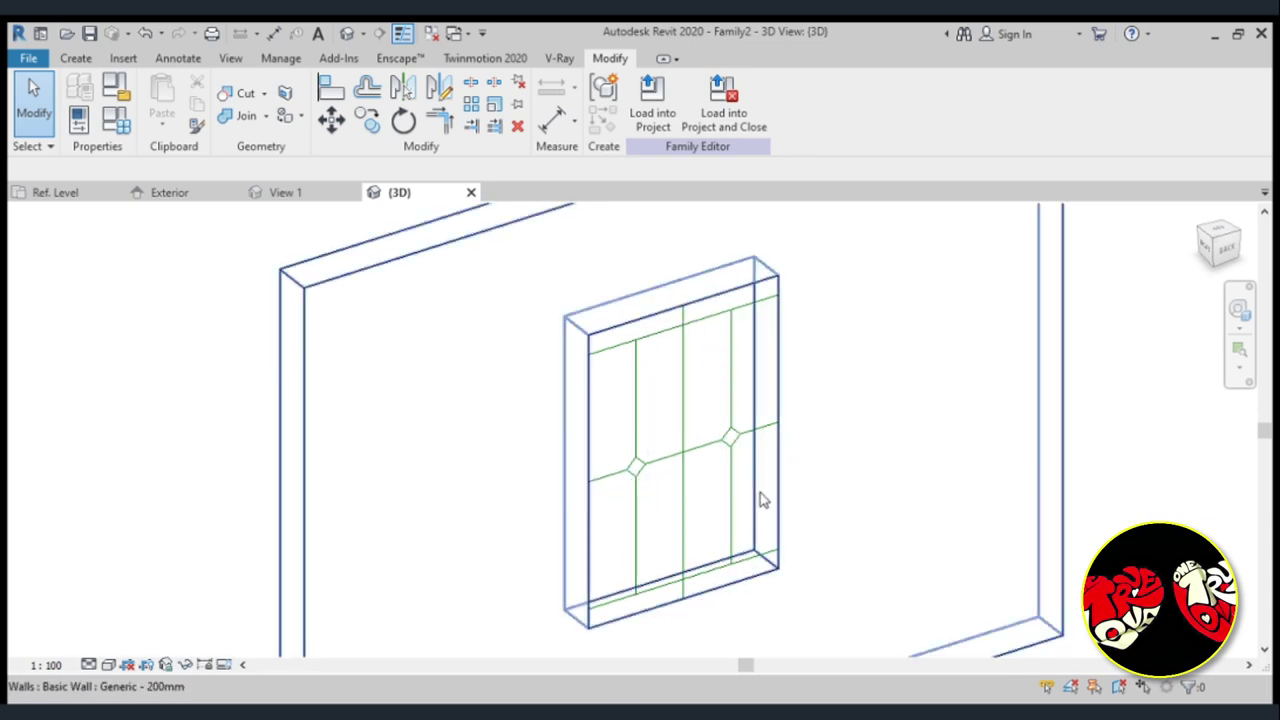
left_click(72, 60)
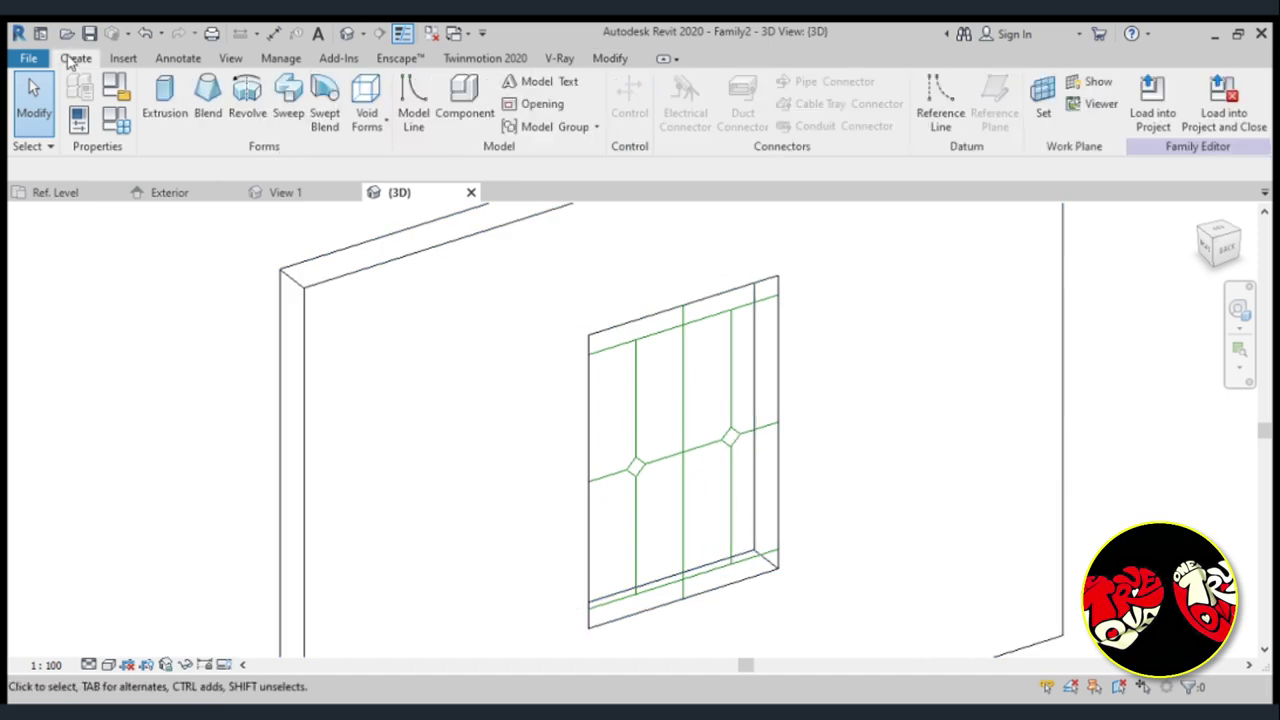
Start a sweep whose path is the short horizontal reference line right of the right diamond.
left_click(289, 110)
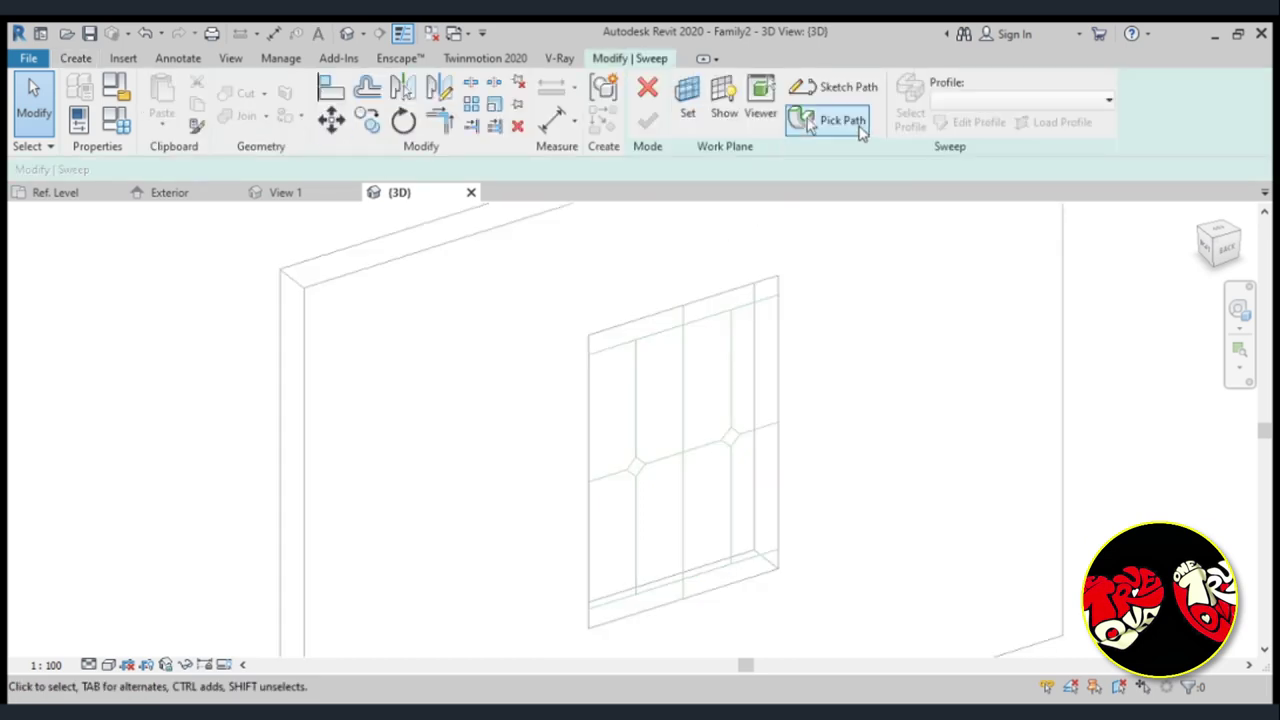
left_click(860, 133)
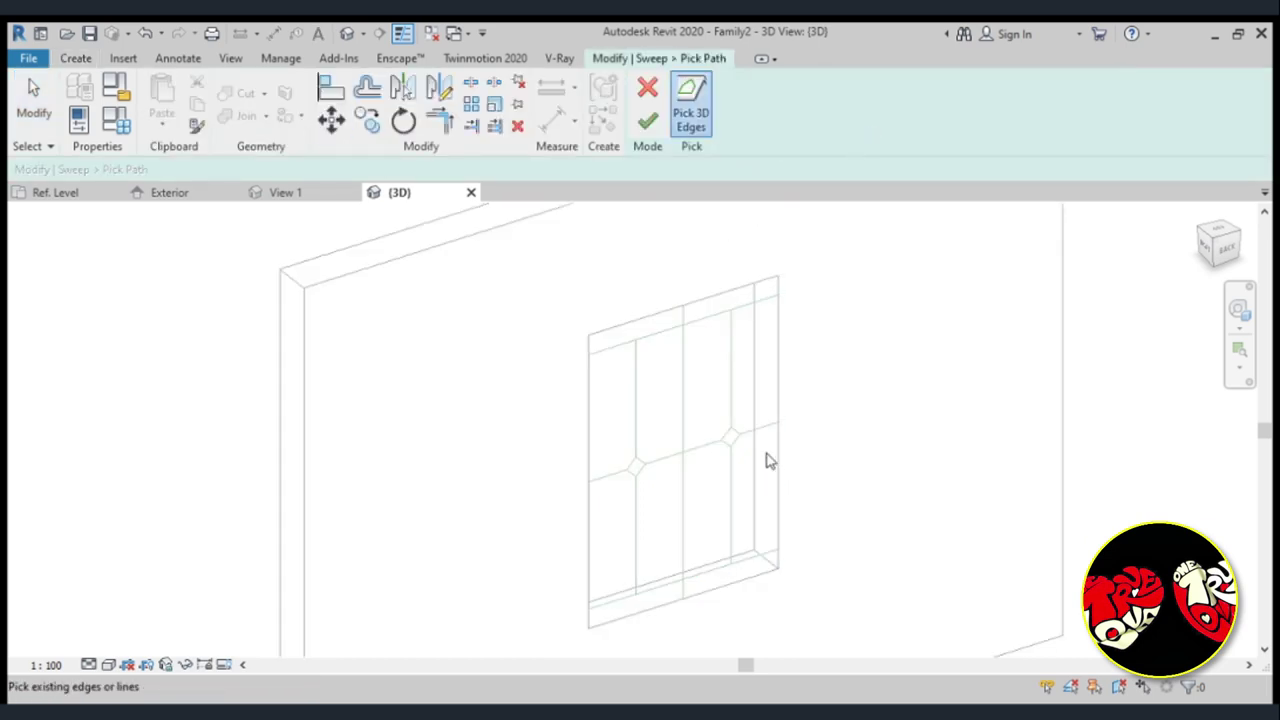
scroll(765, 459, "up", 2)
scroll(762, 445, "up", 2)
scroll(760, 437, "up", 2)
scroll(758, 420, "up", 2)
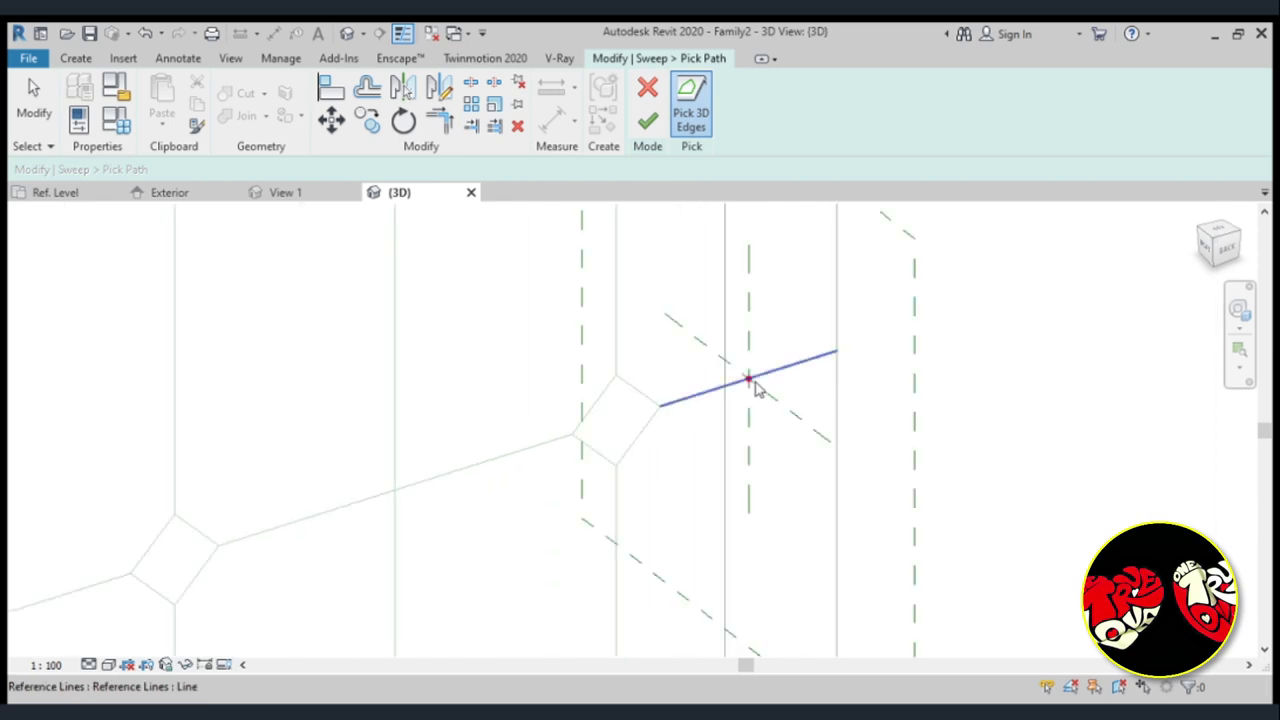
left_click(749, 377)
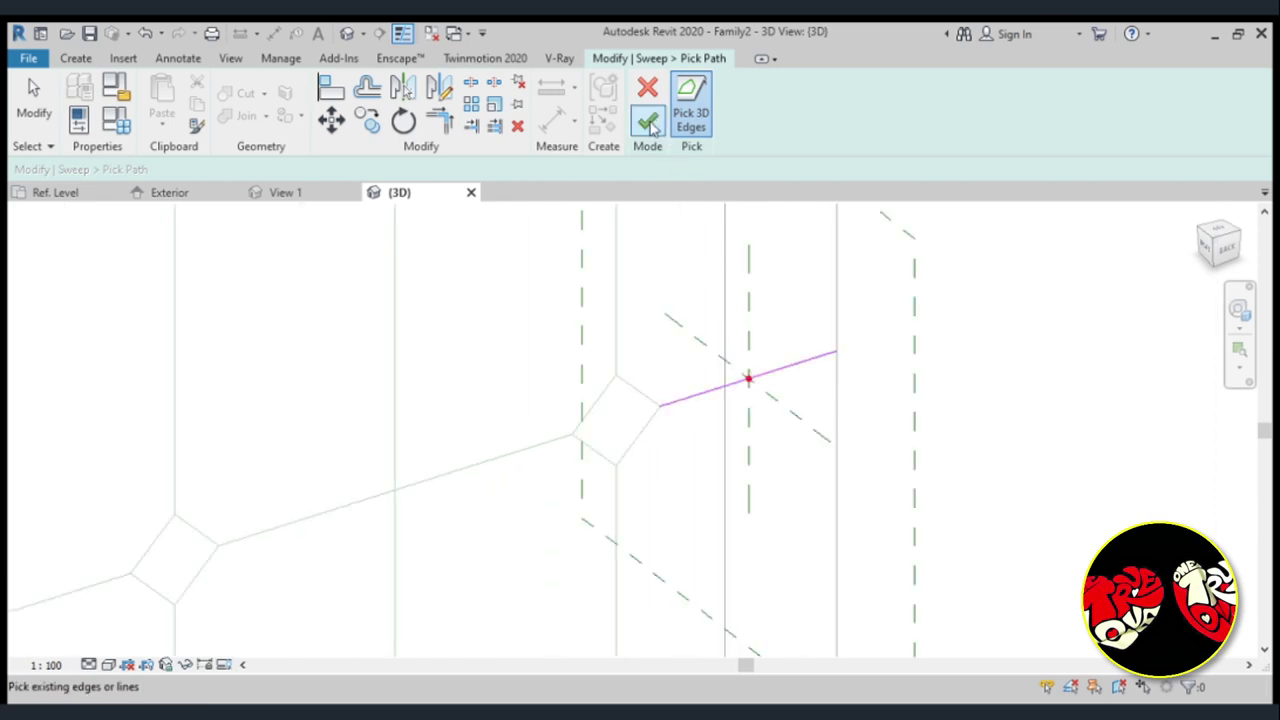
left_click(649, 123)
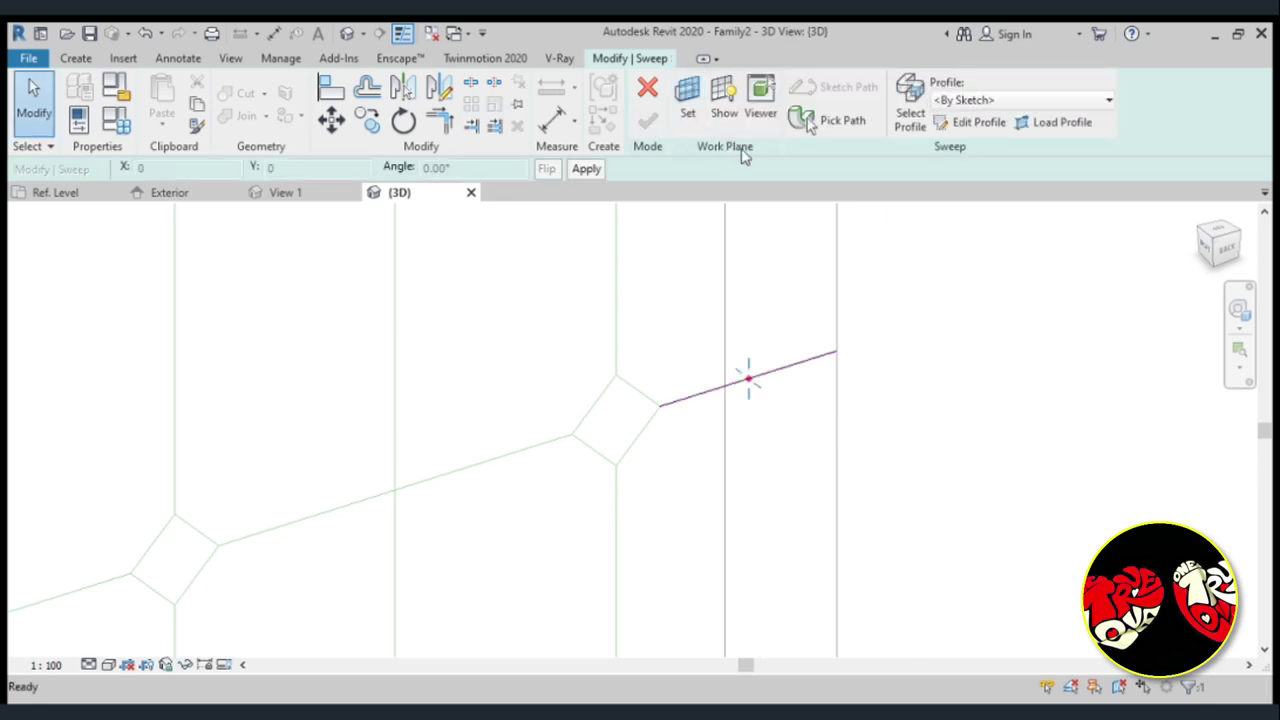
Sketch a radius-9 circular profile at the path endpoint and finish the sweep.
left_click(983, 124)
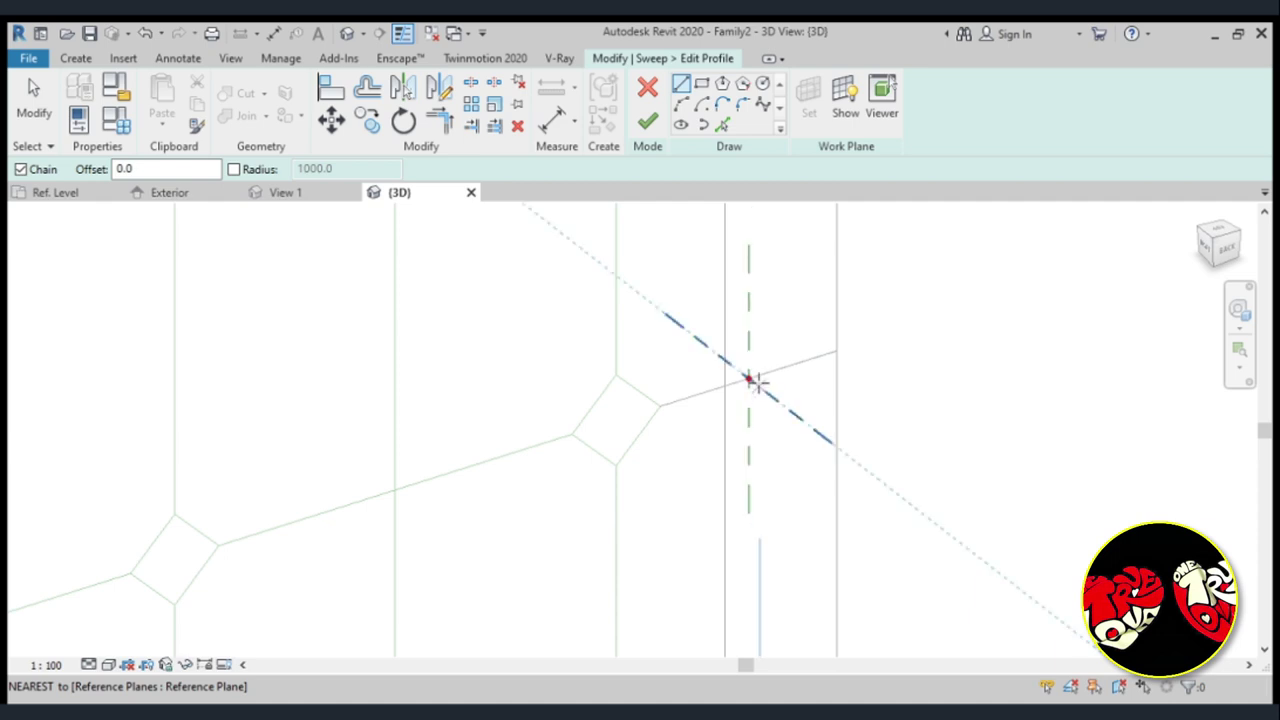
scroll(752, 400, "up", 2)
scroll(752, 392, "up", 2)
scroll(752, 390, "up", 1)
scroll(741, 380, "up", 1)
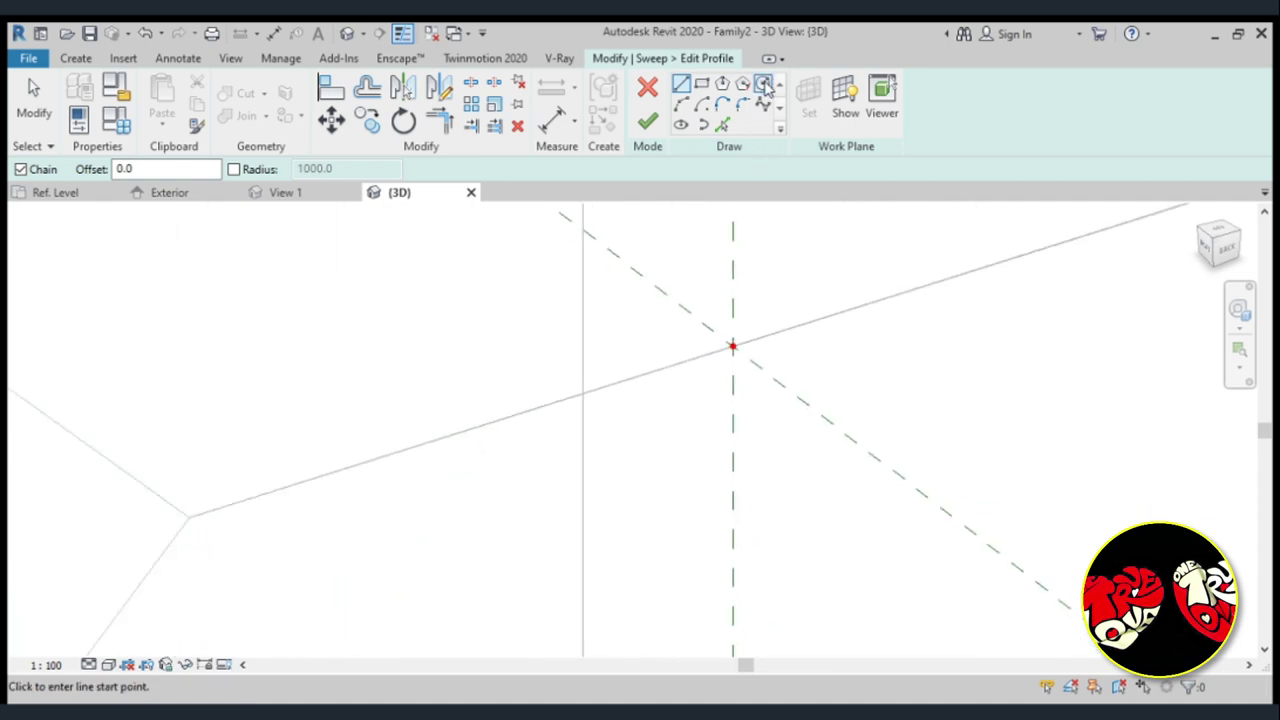
left_click(763, 85)
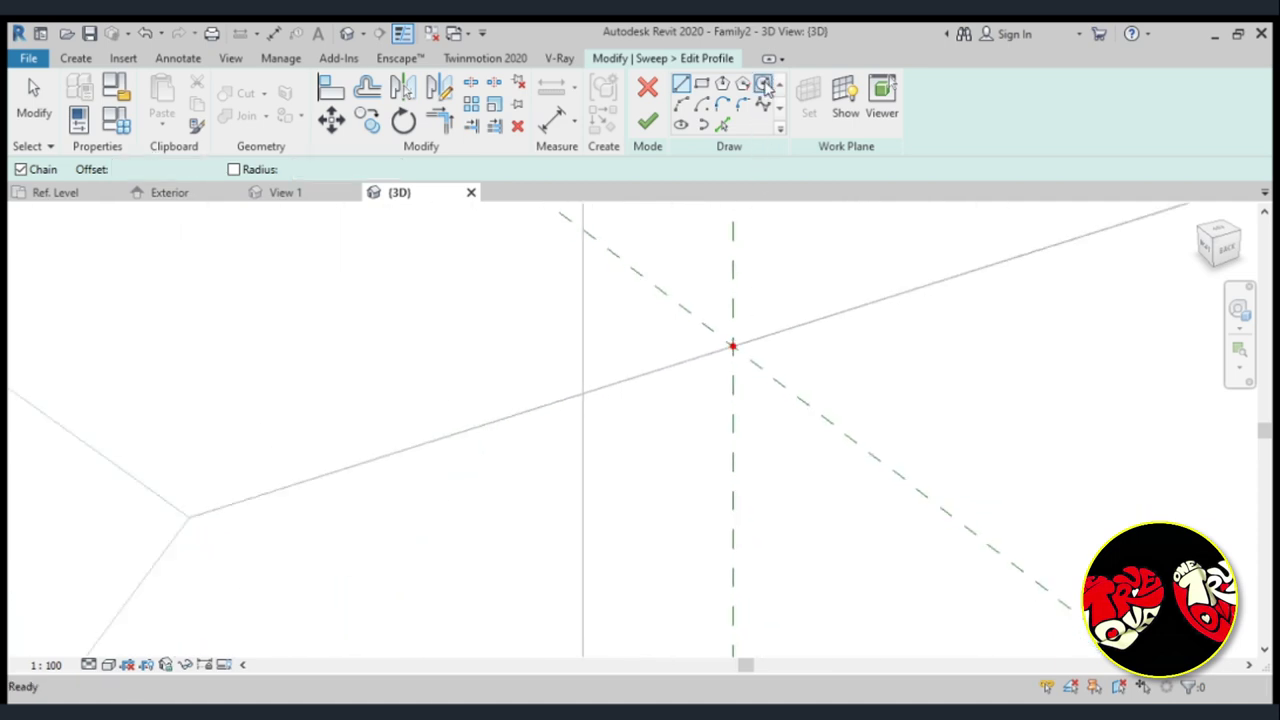
left_click(733, 347)
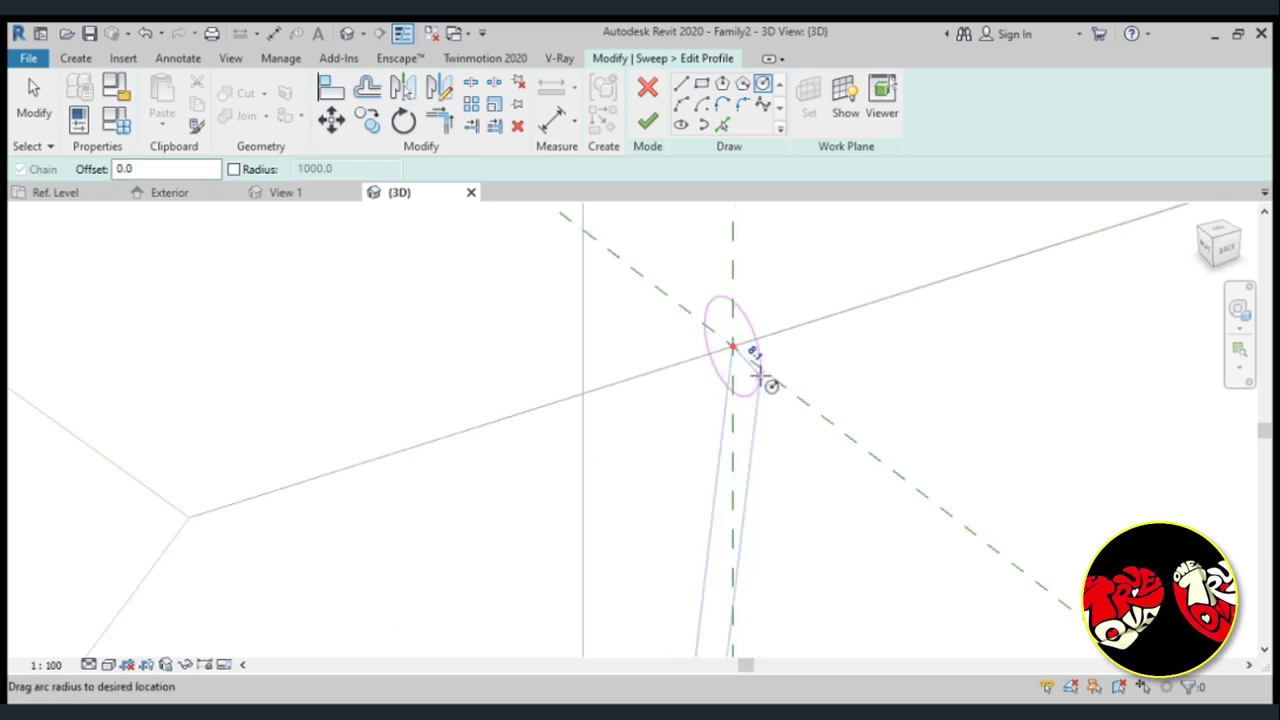
type("9")
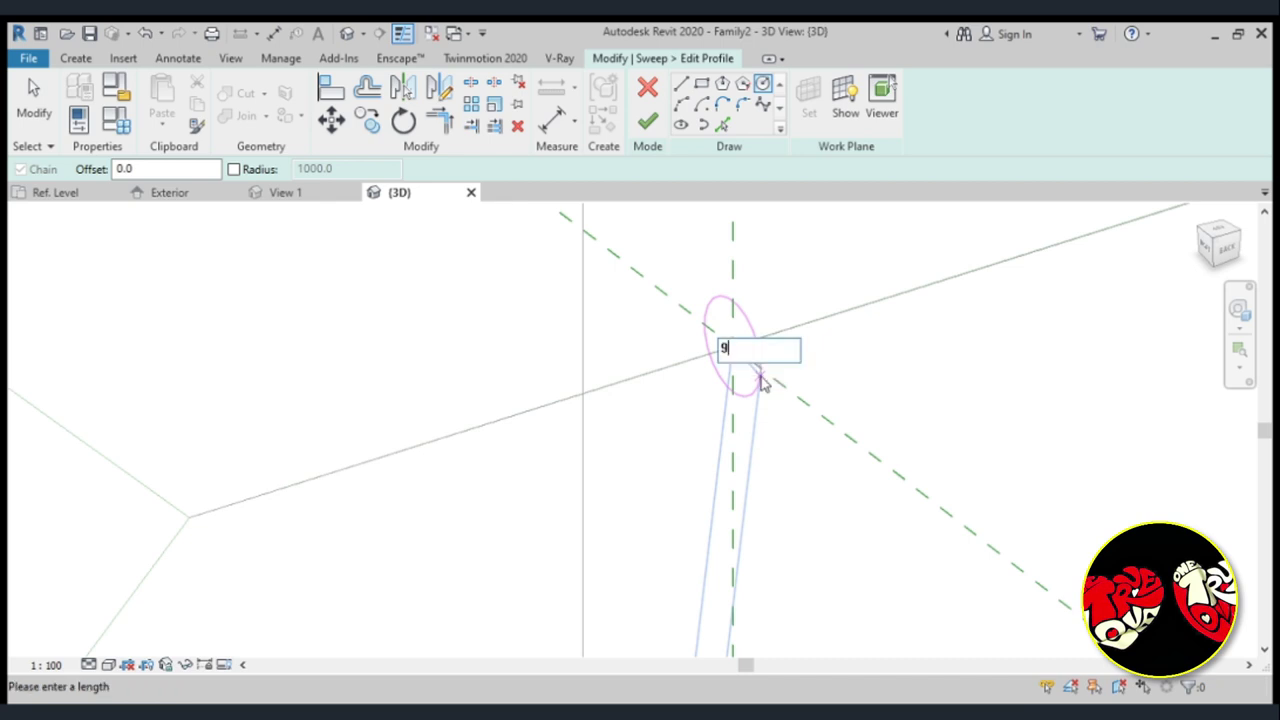
key("Return")
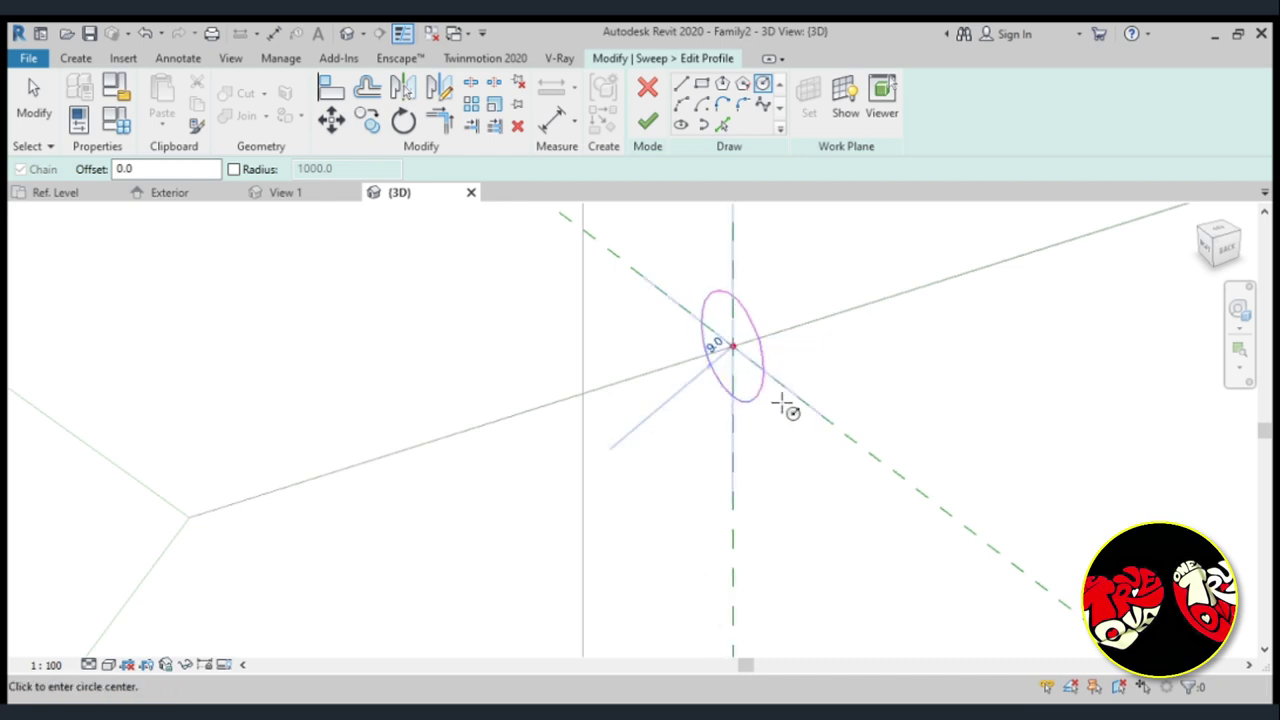
left_click(657, 130)
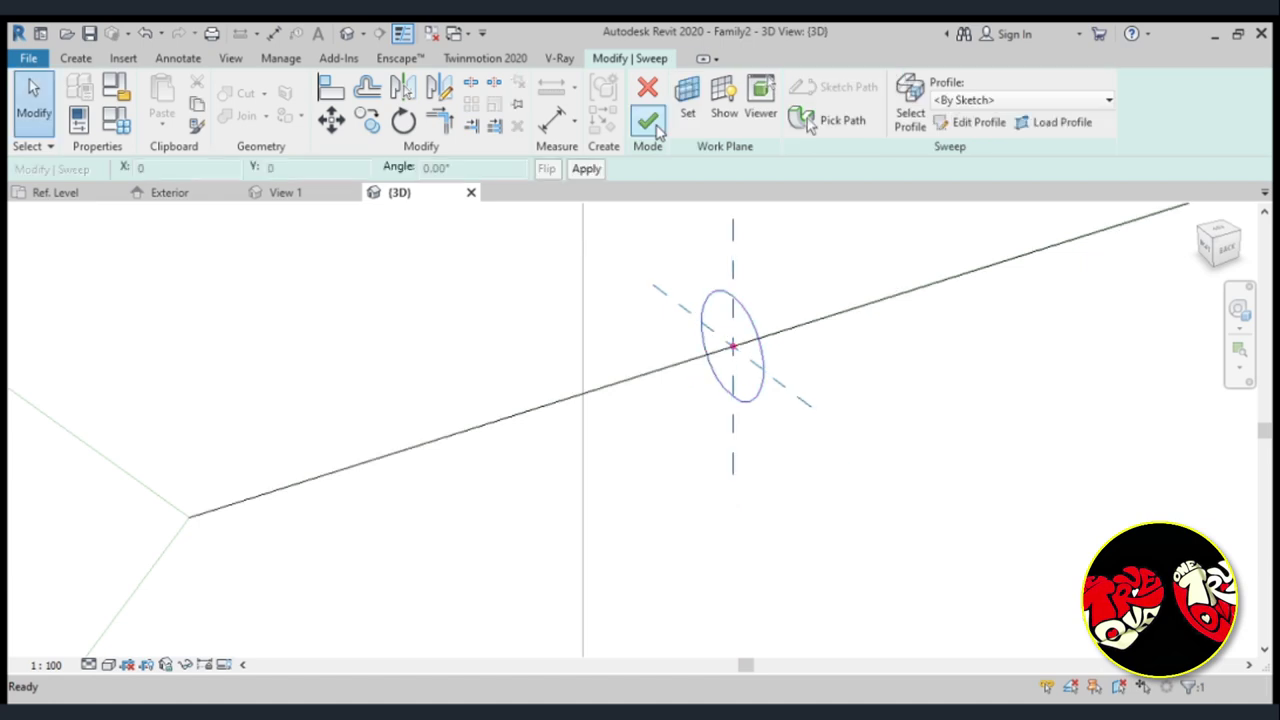
left_click(657, 130)
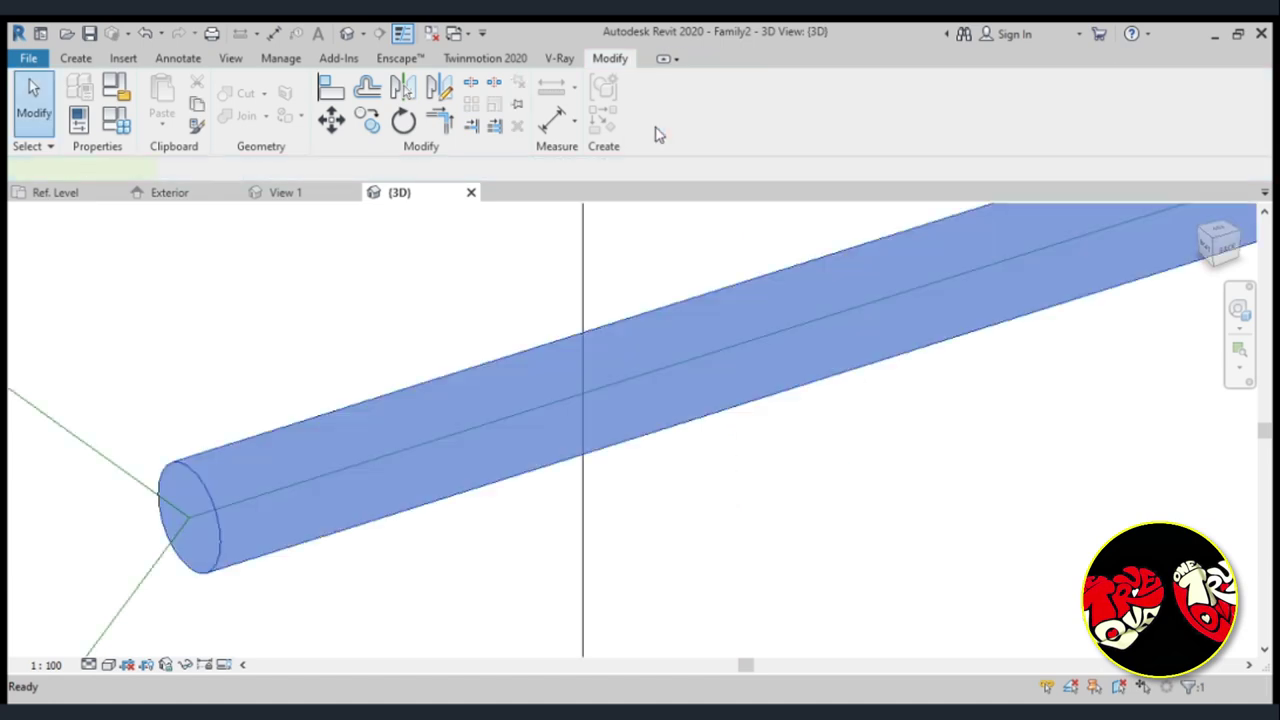
Zoom out and orbit to inspect the new round bar, then clear the selection.
scroll(700, 463, "down", 2)
scroll(720, 463, "down", 2)
scroll(720, 463, "down", 1)
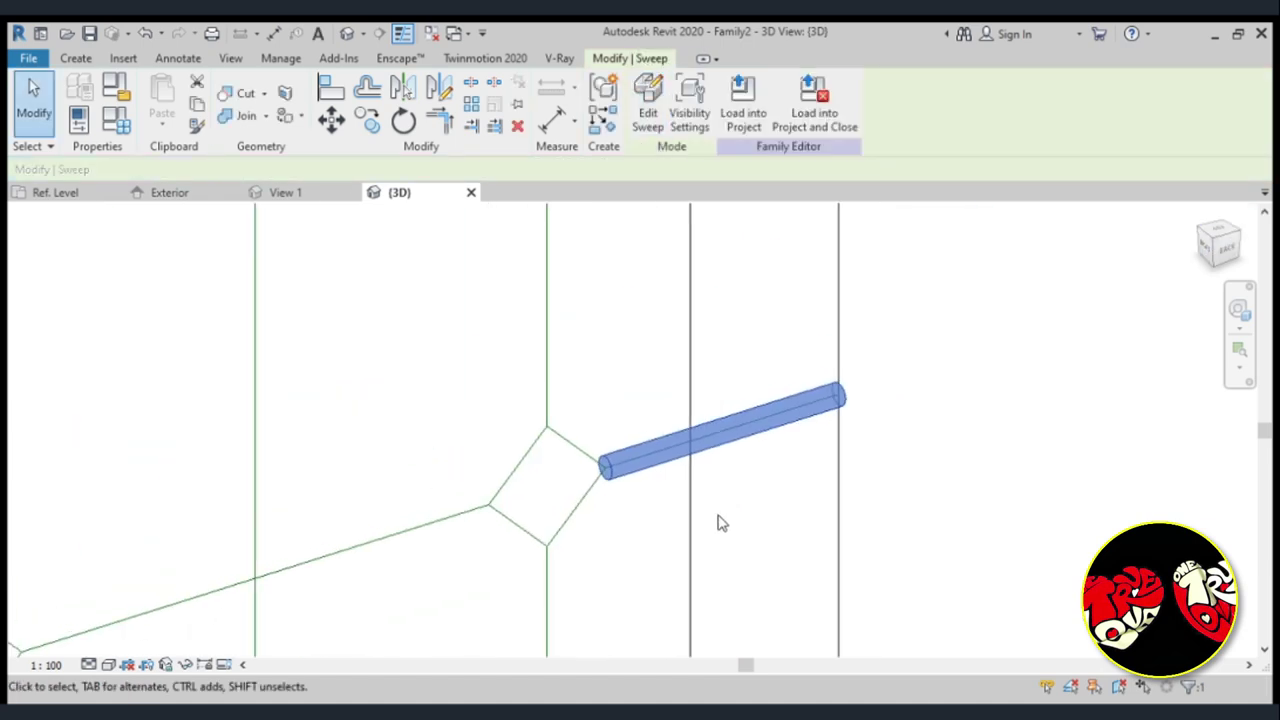
scroll(720, 530, "down", 1)
scroll(720, 496, "down", 1)
scroll(718, 494, "down", 1)
scroll(690, 397, "down", 1)
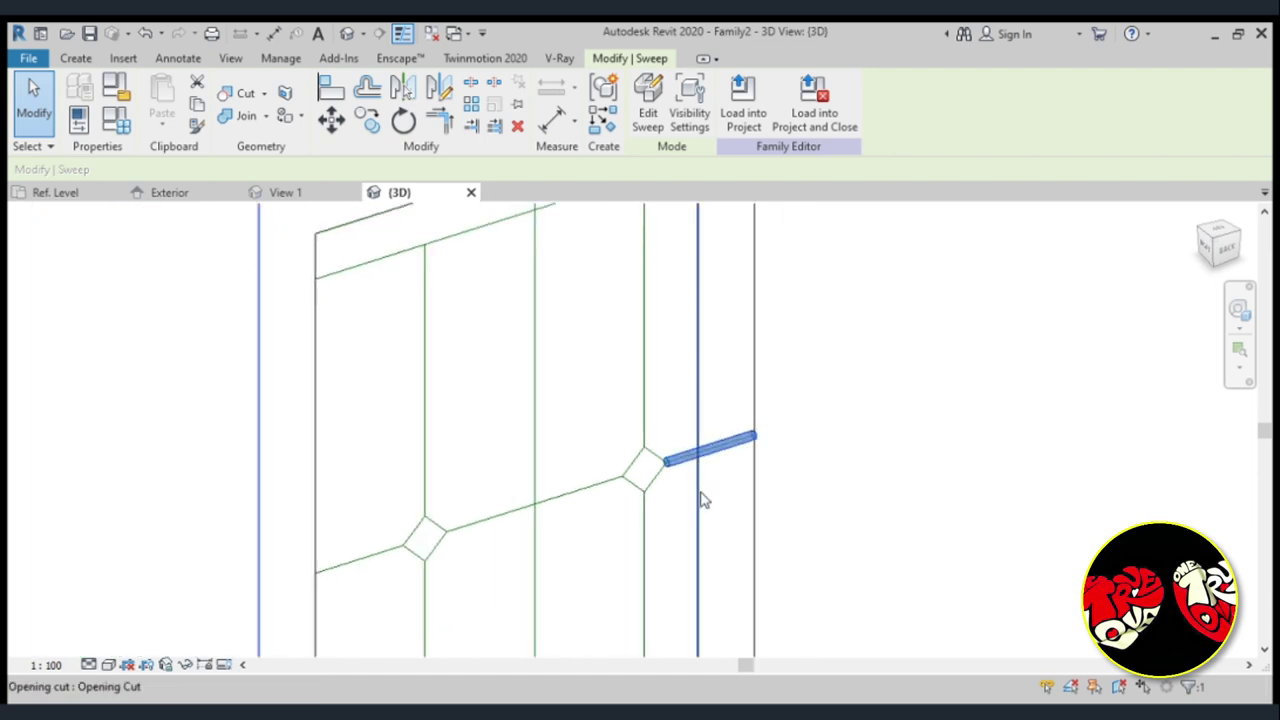
scroll(680, 515, "down", 1)
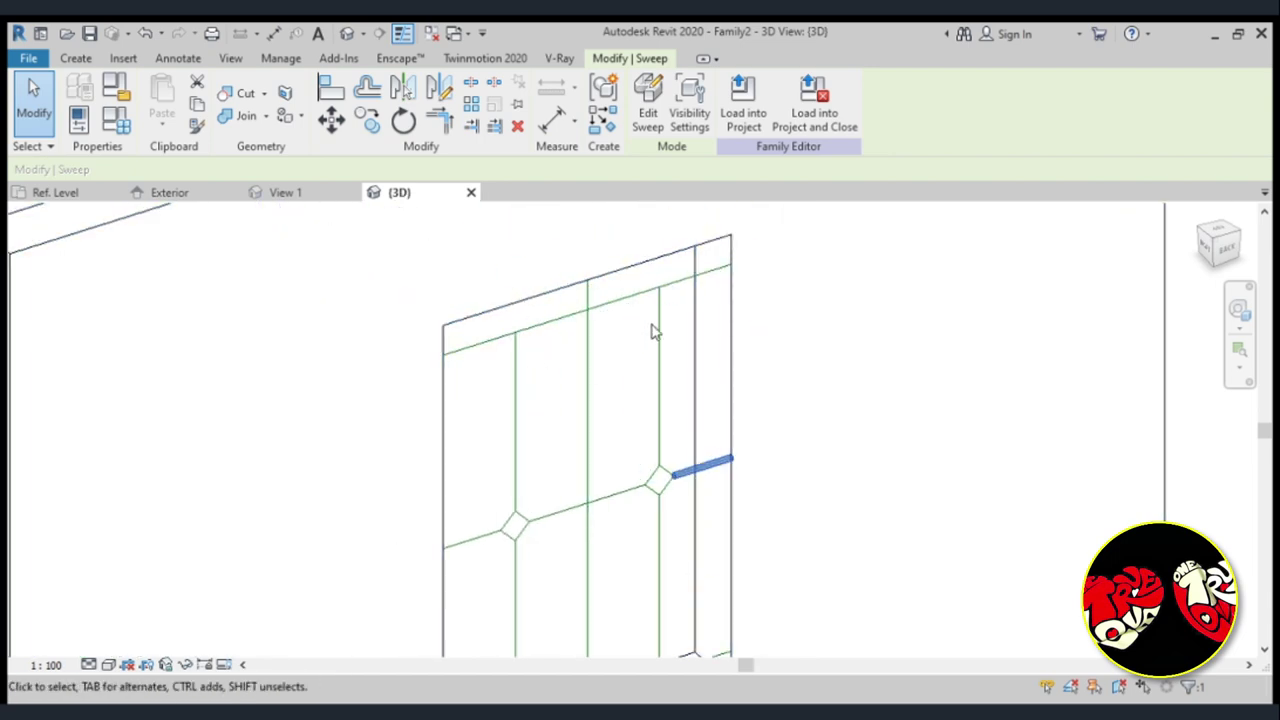
scroll(655, 332, "down", 1)
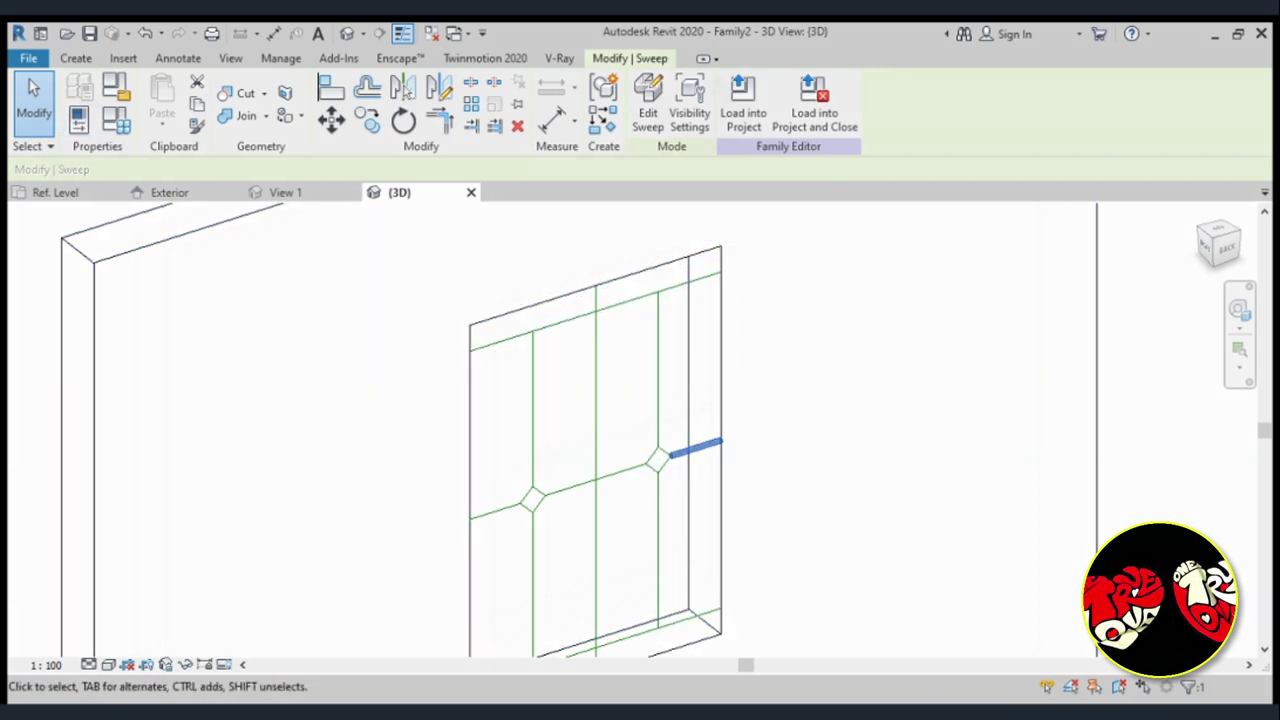
middle_click_drag(850, 450, 800, 450, "shift")
key("Escape")
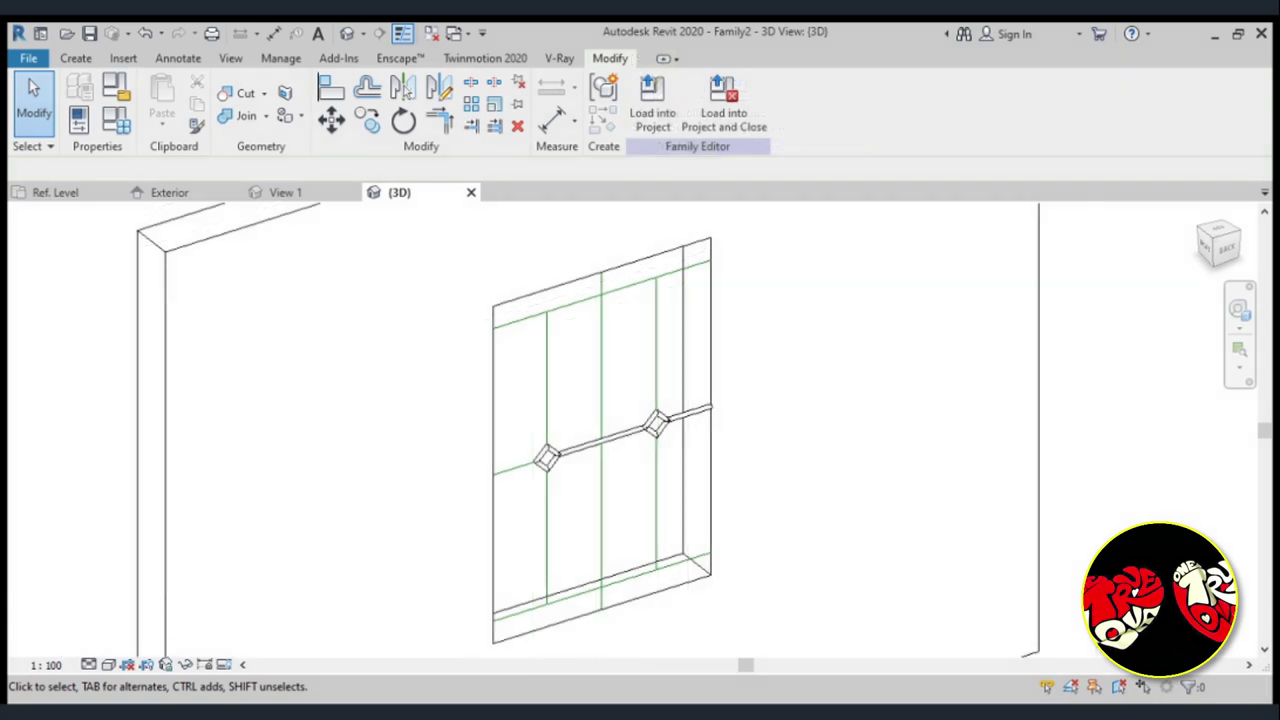
scroll(660, 370, "up", 4)
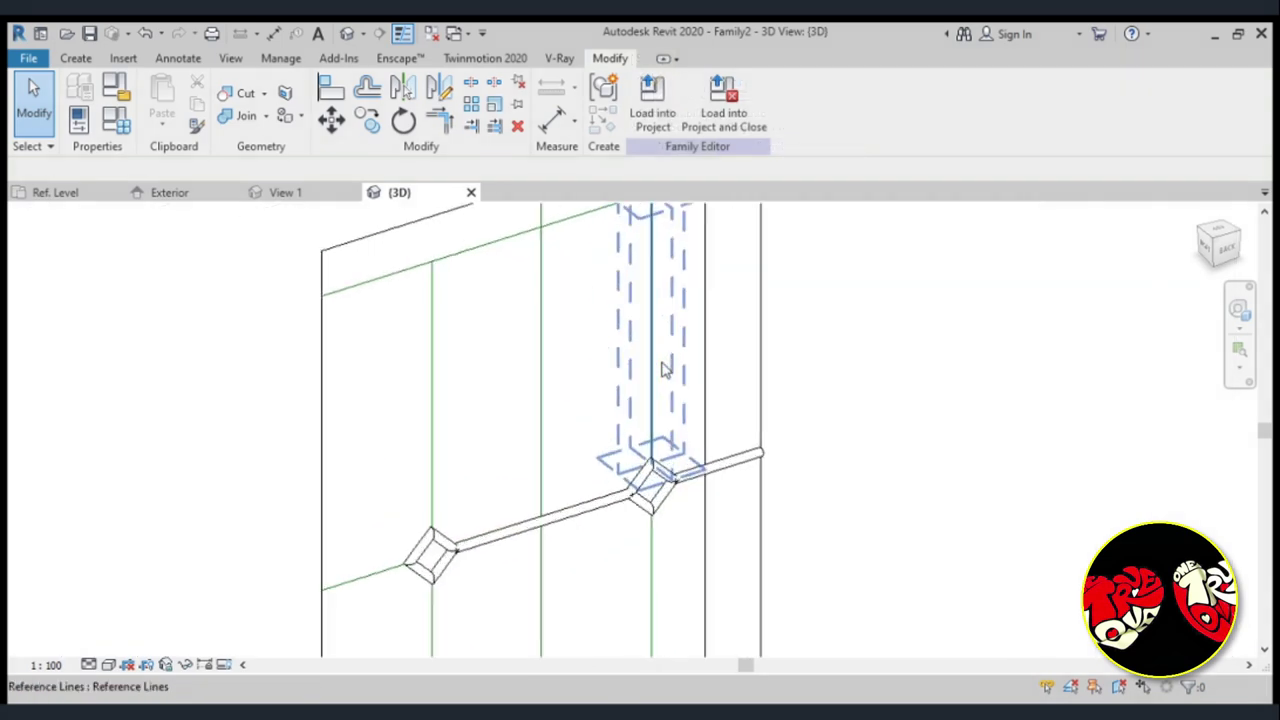
left_click(74, 60)
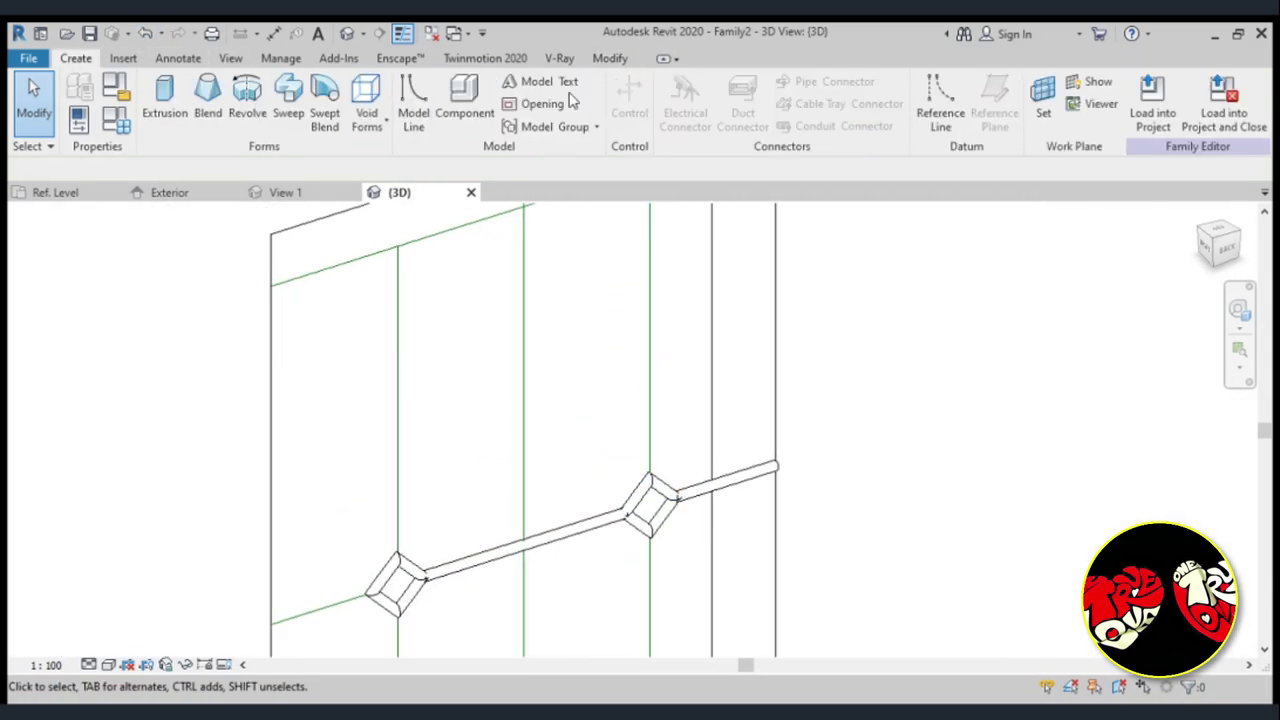
Start a sweep along the vertical reference line above the right diamond joint.
left_click(288, 100)
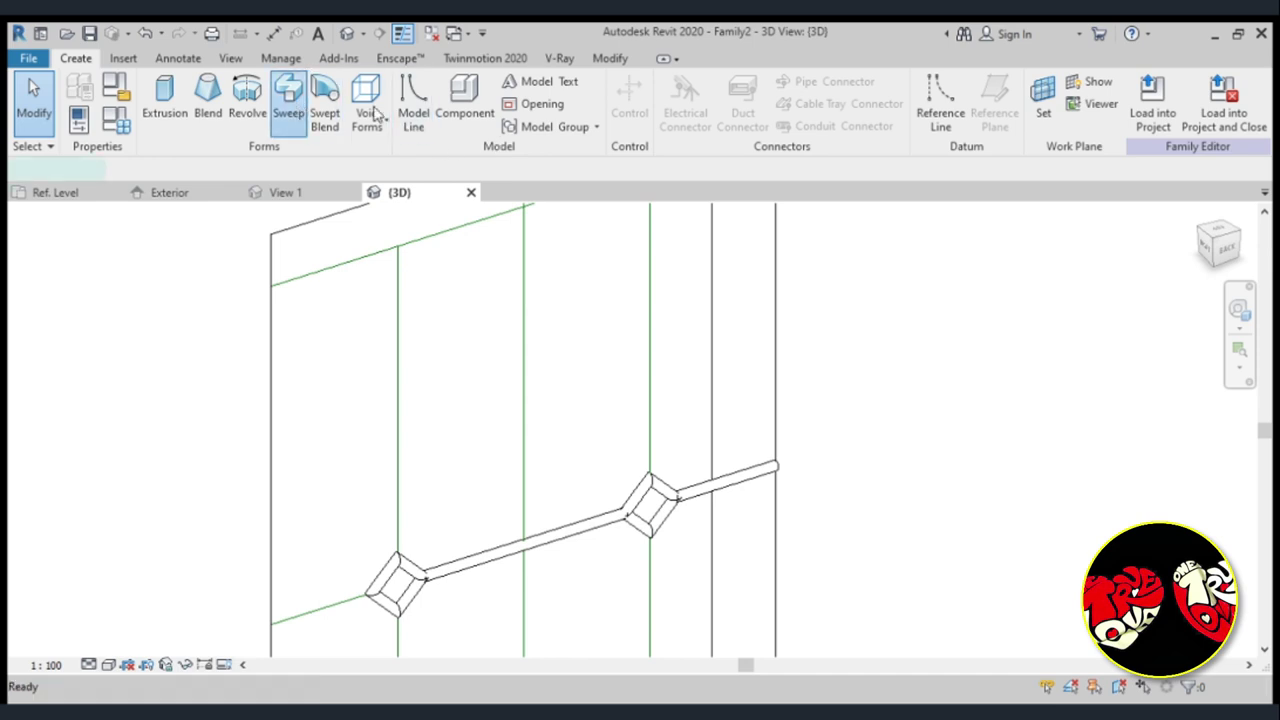
left_click(837, 124)
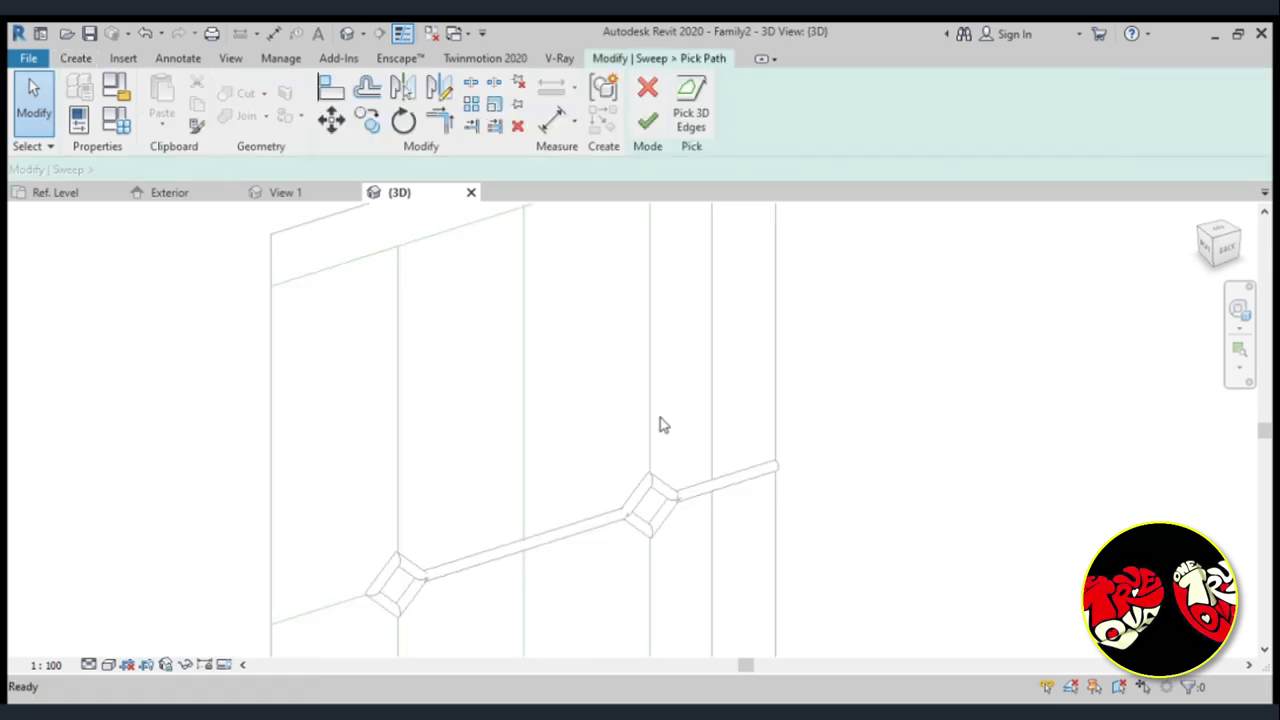
left_click(655, 432)
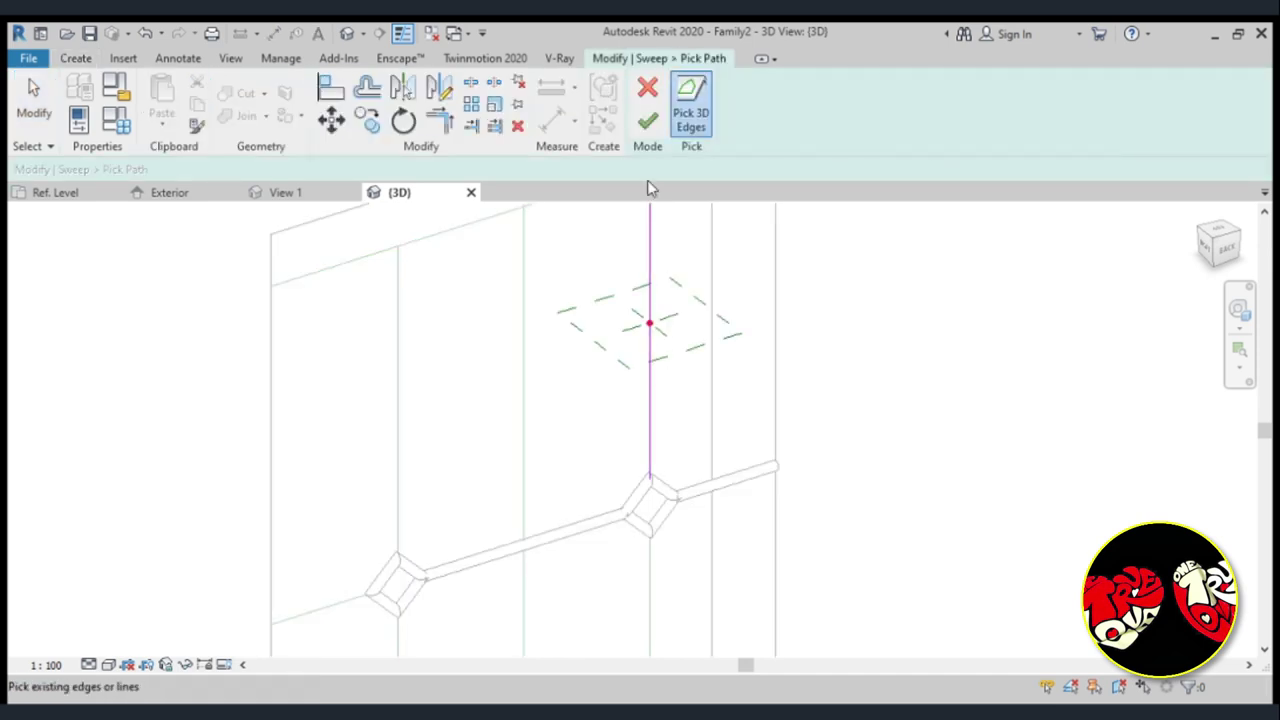
left_click(647, 121)
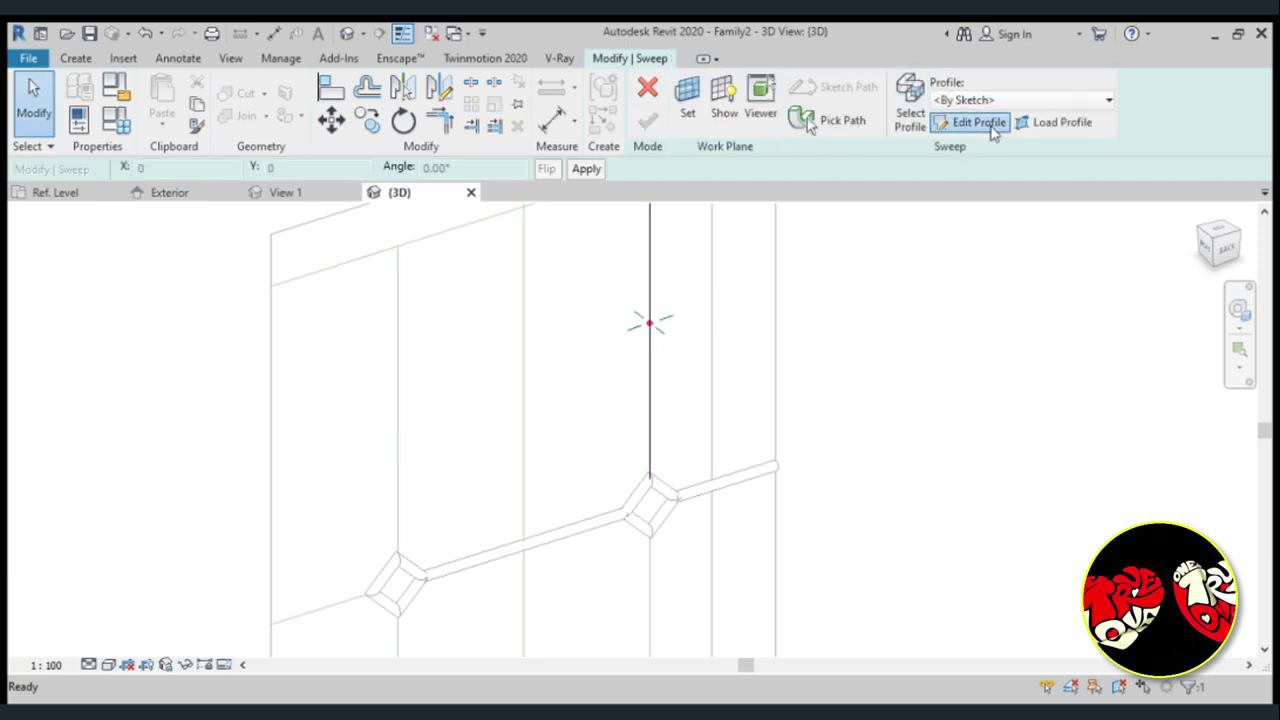
Give the sweep a radius-9 circular profile and finish it to create the vertical bar.
left_click(985, 124)
left_click(760, 84)
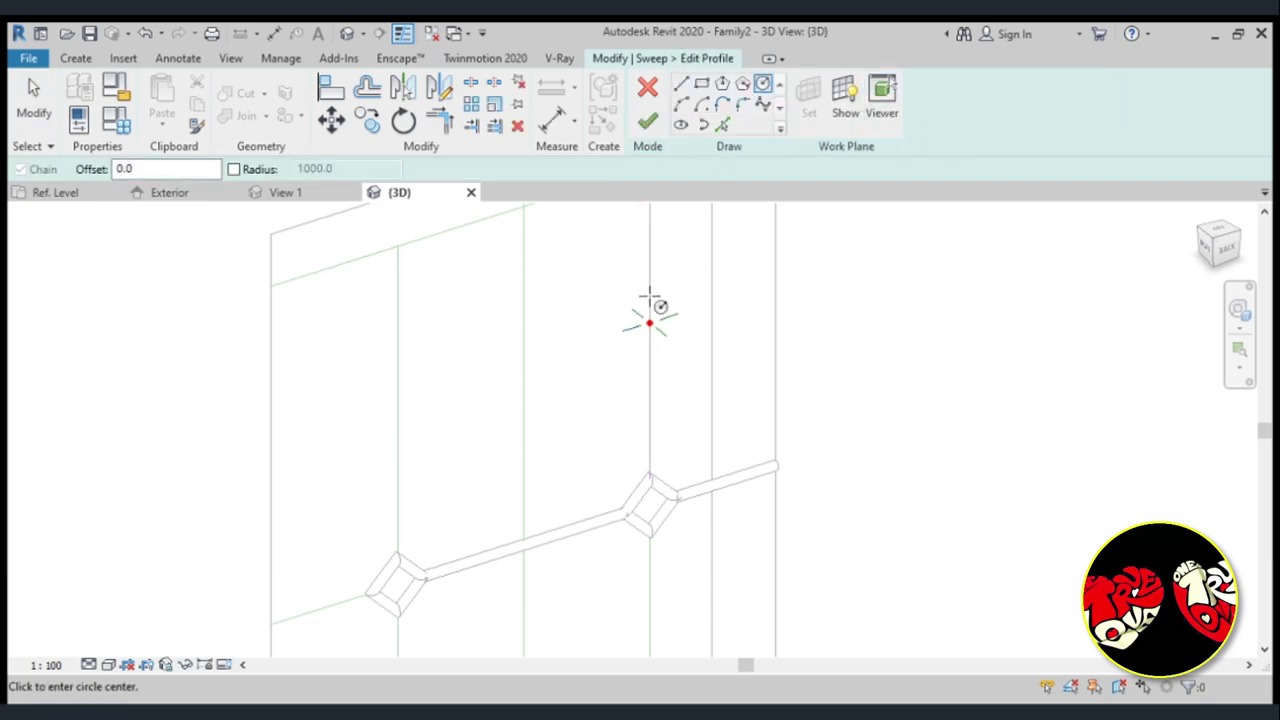
left_click(651, 378)
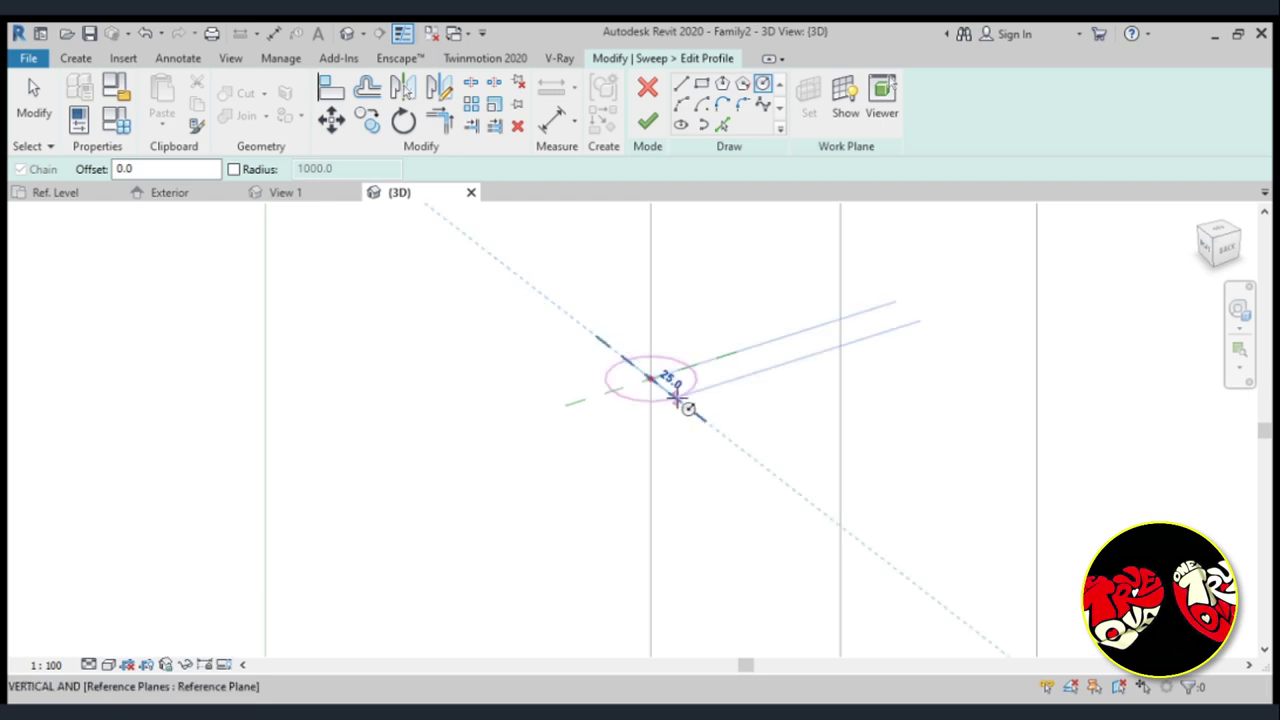
type("9")
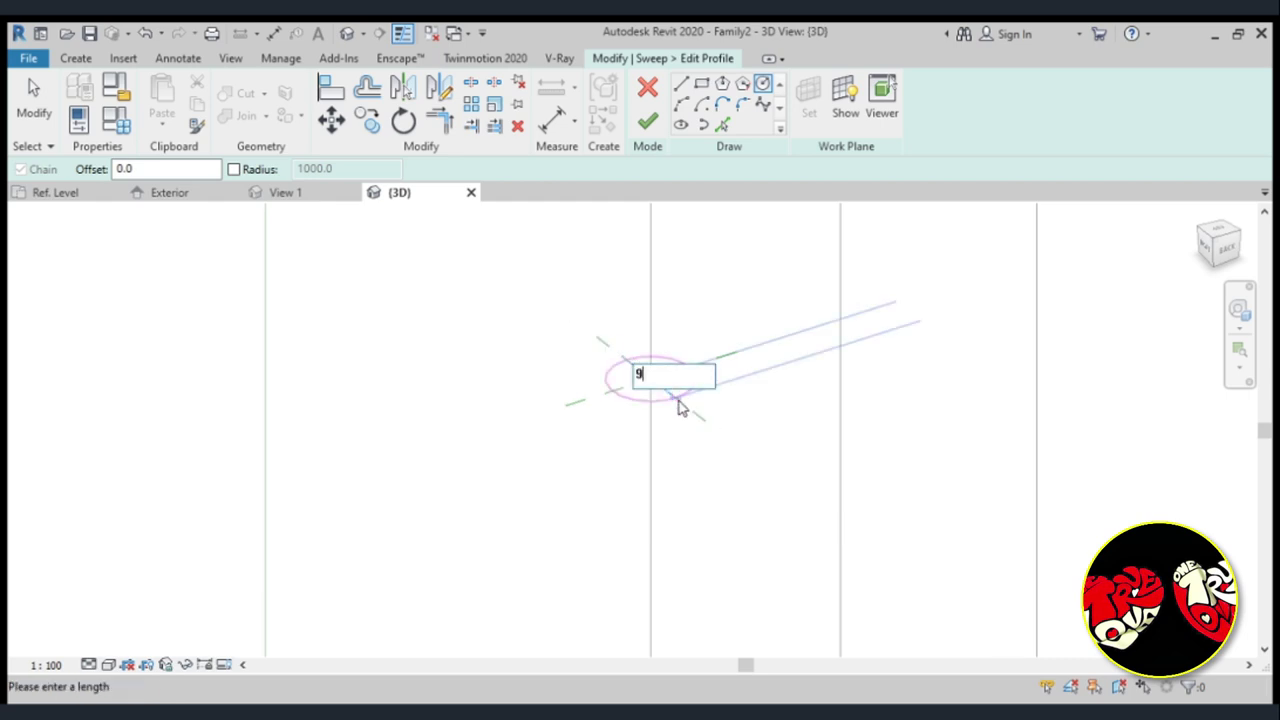
key("Return")
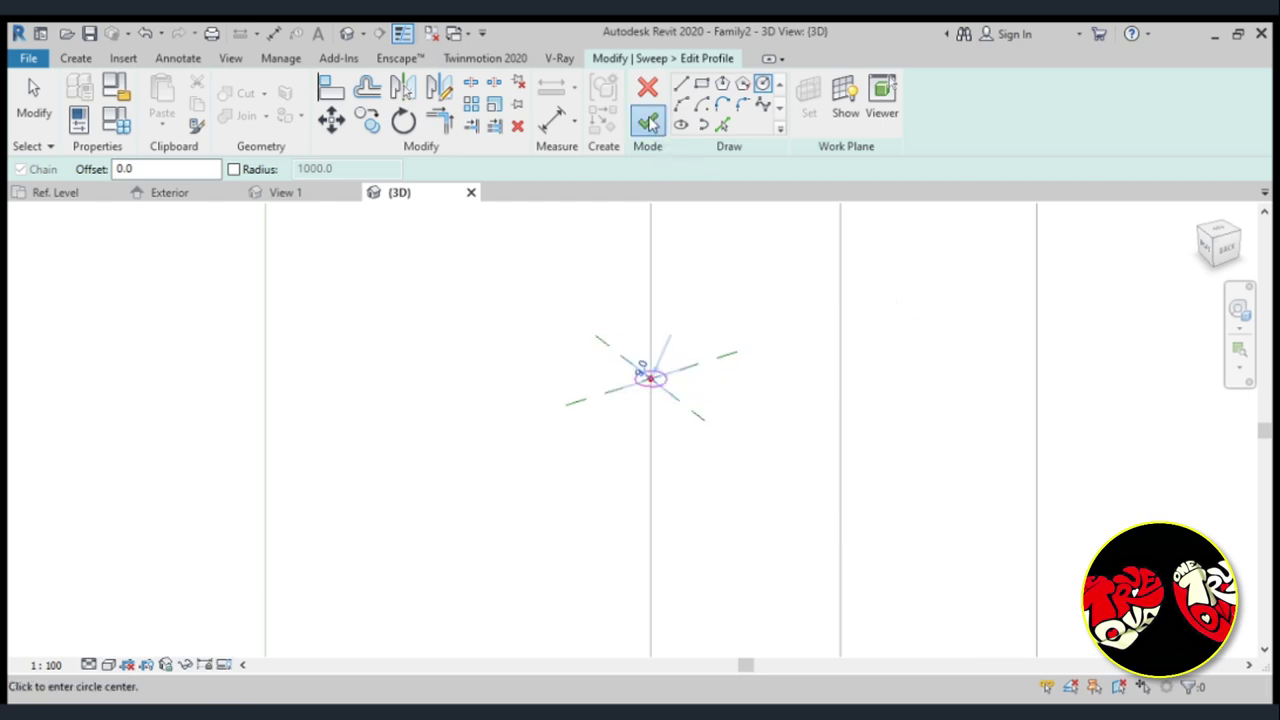
left_click(648, 121)
left_click(648, 121)
scroll(750, 350, "down", 2)
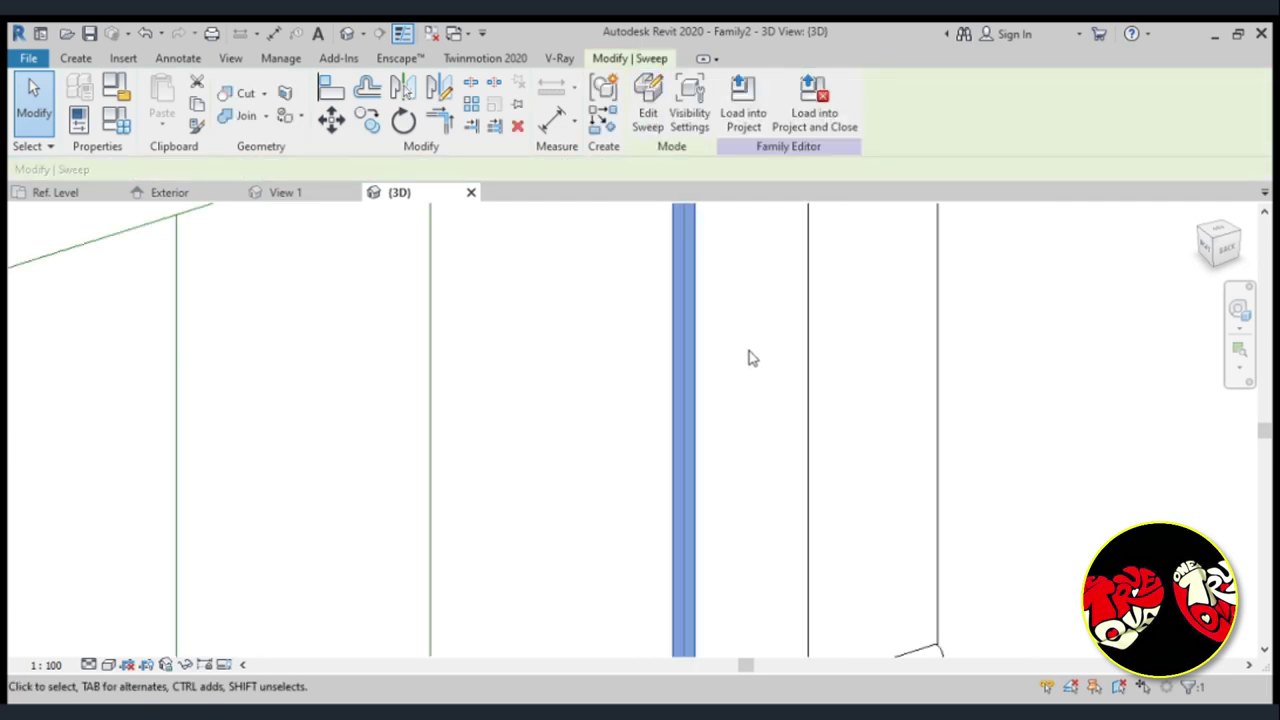
scroll(750, 352, "down", 2)
scroll(745, 352, "down", 2)
scroll(700, 330, "down", 1)
scroll(700, 330, "down", 1)
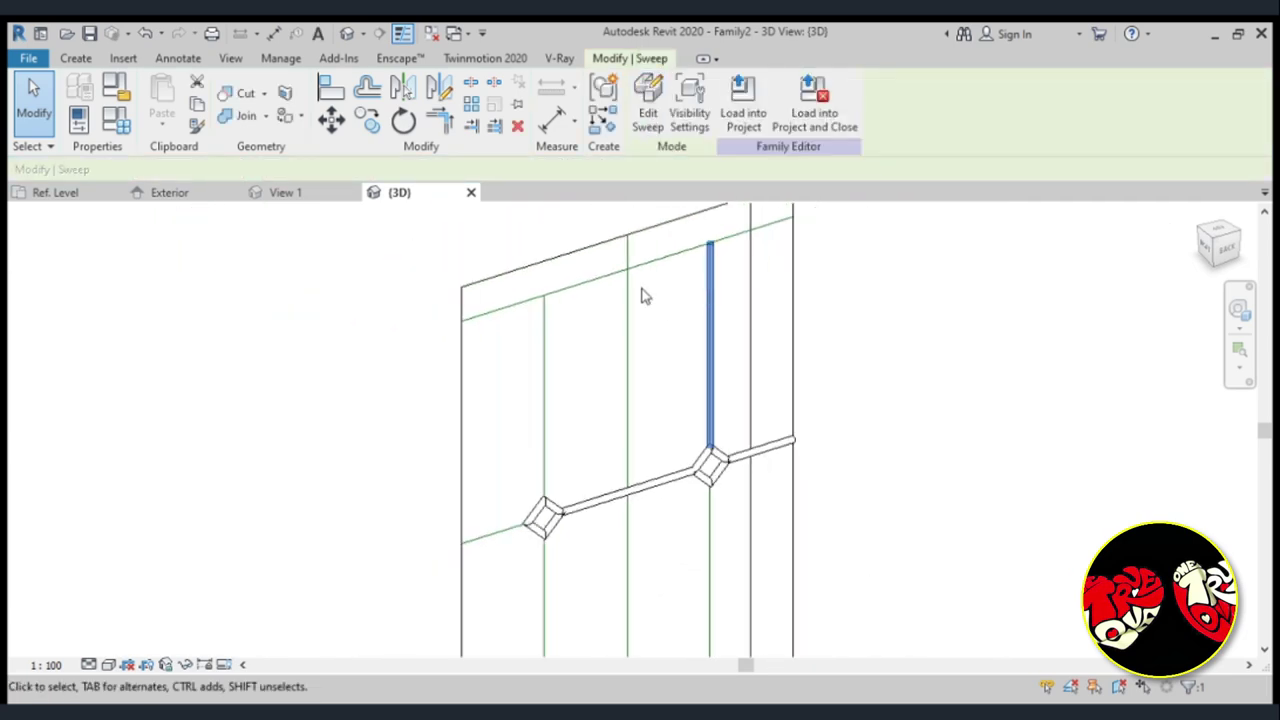
scroll(643, 291, "down", 1)
Sweep a circular-profile bar along the vertical line above the left diamond joint.
left_click(648, 105)
left_click(757, 103)
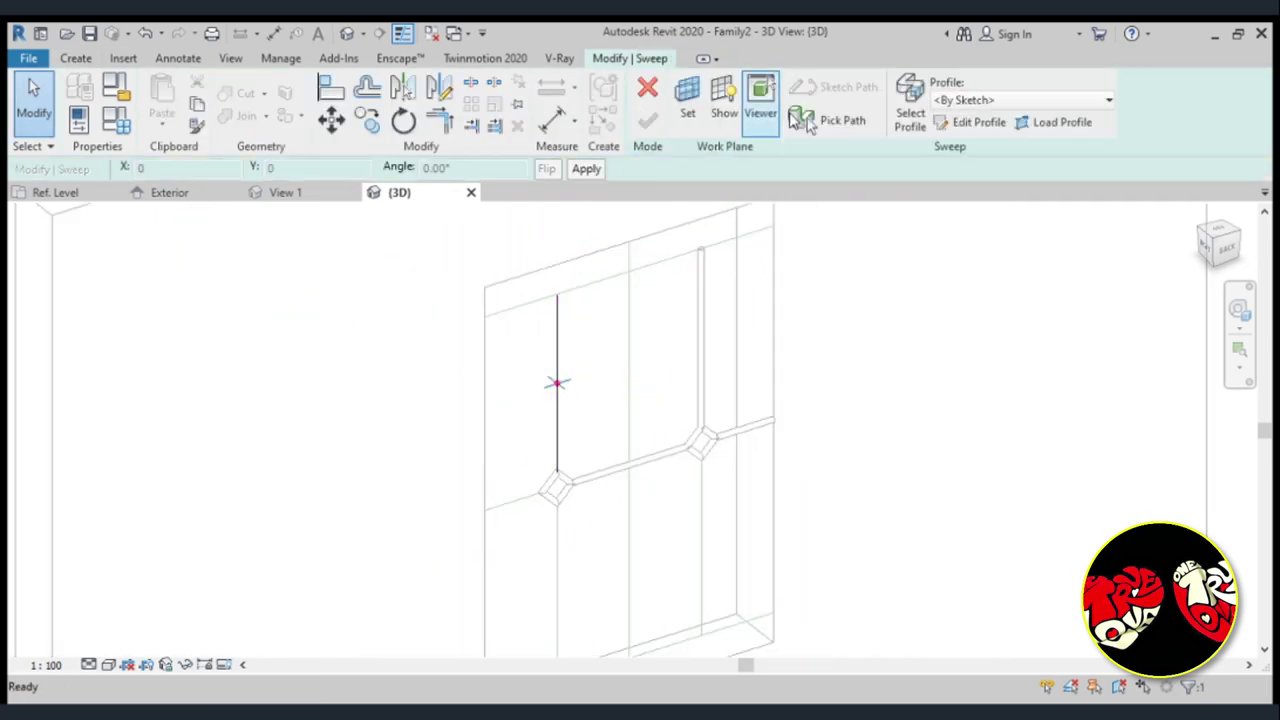
left_click(970, 121)
left_click(563, 387)
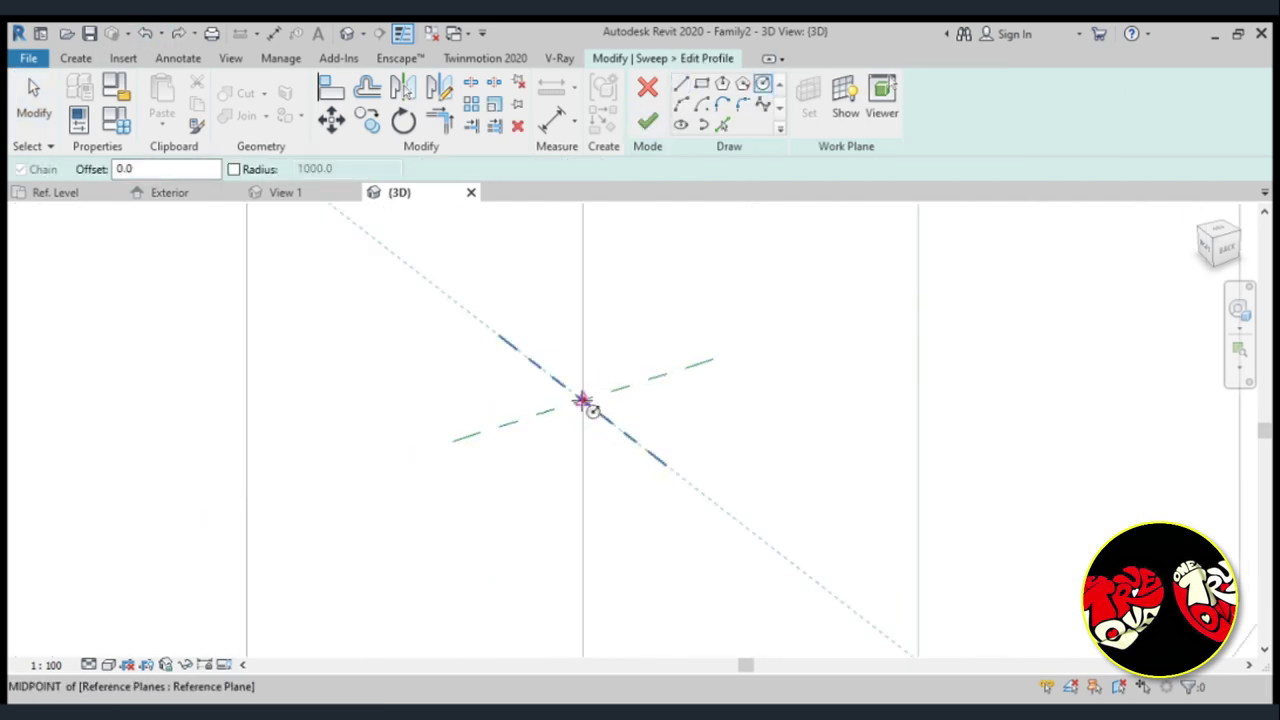
left_click(572, 392)
left_click(648, 121)
left_click(648, 121)
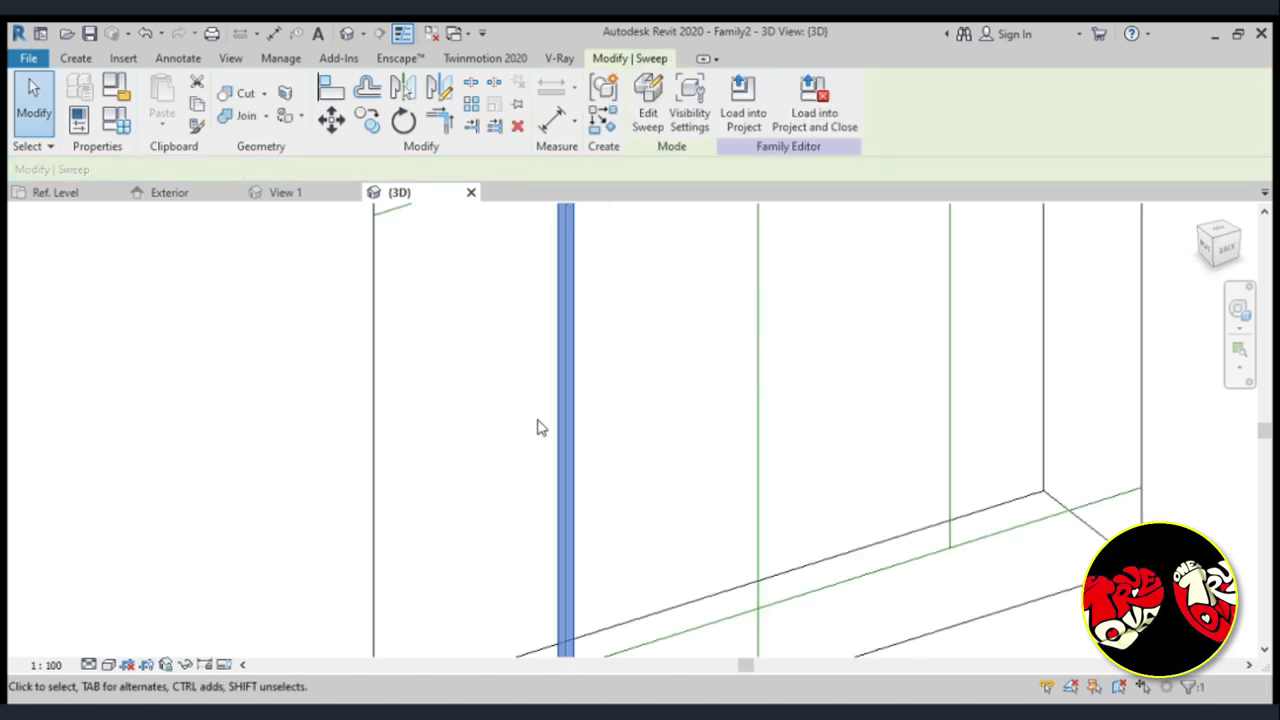
Start another sweep along a picked edge path and reorient the view from above.
left_click(810, 120)
left_click(543, 366)
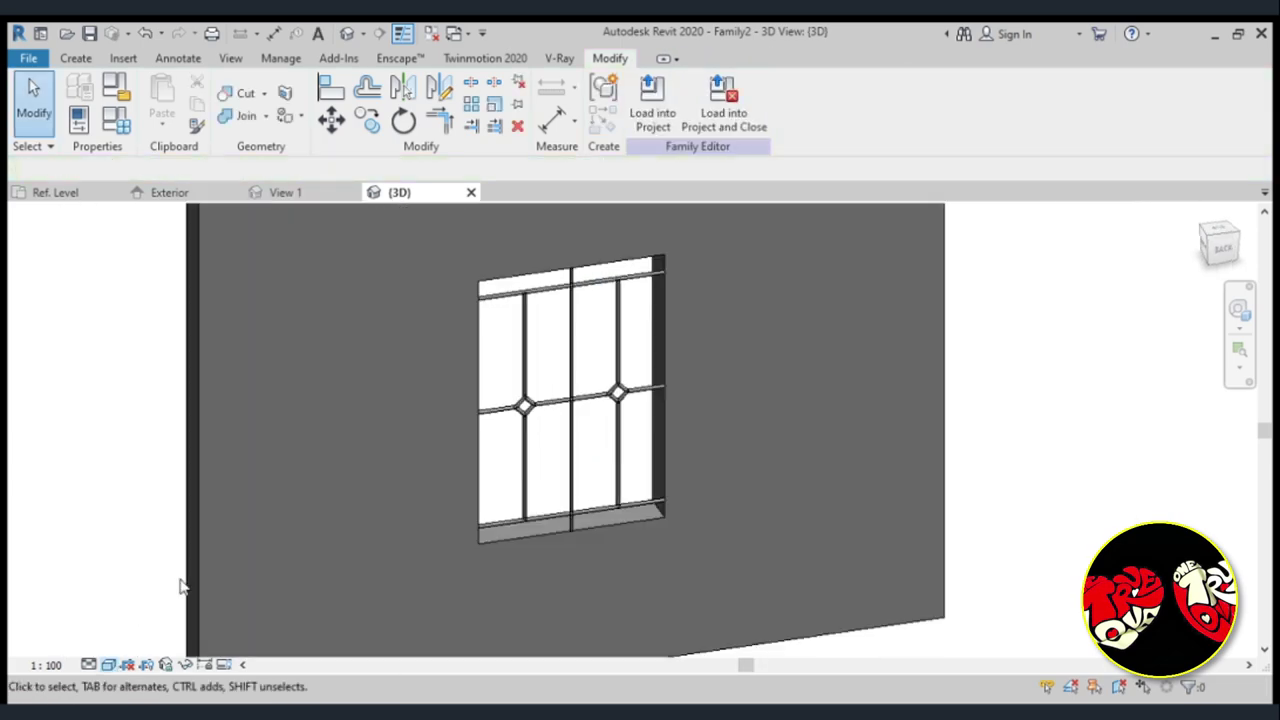
middle_click_drag(180, 587, 118, 135, "shift")
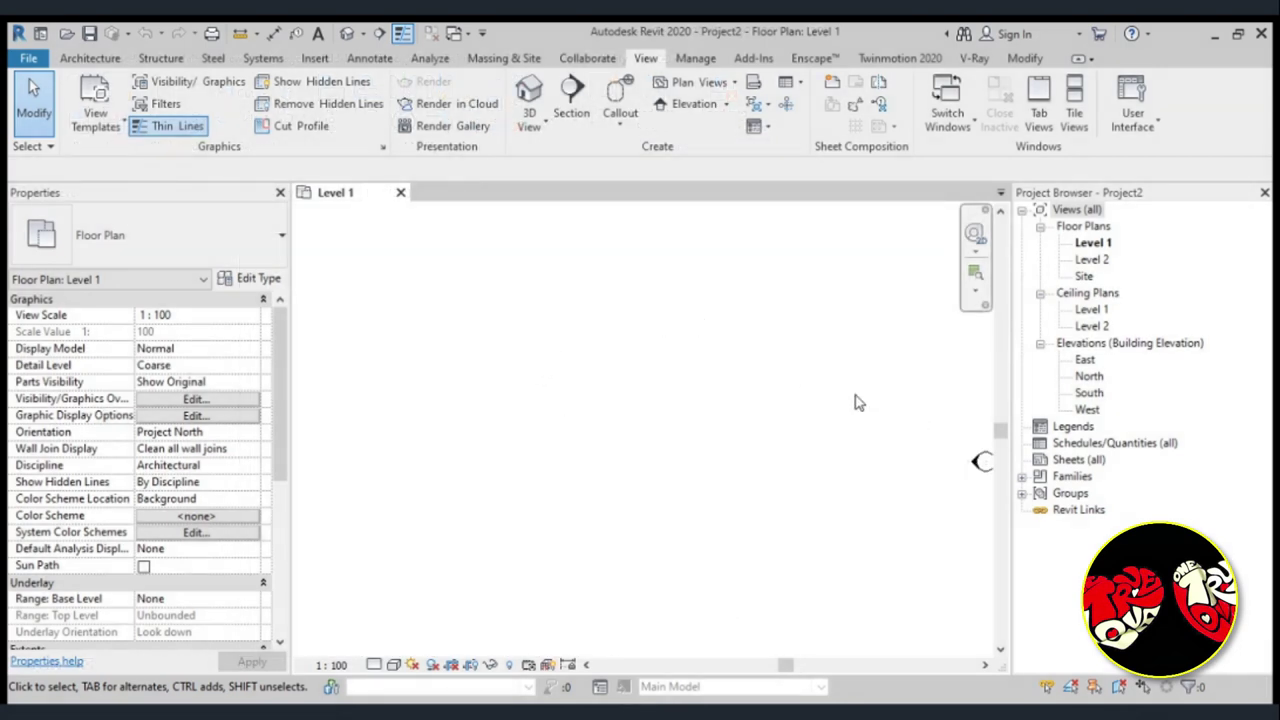
Draw a straight horizontal Generic - 200mm wall on Level 1.
middle_click_drag(637, 388, 497, 398)
left_click(89, 58)
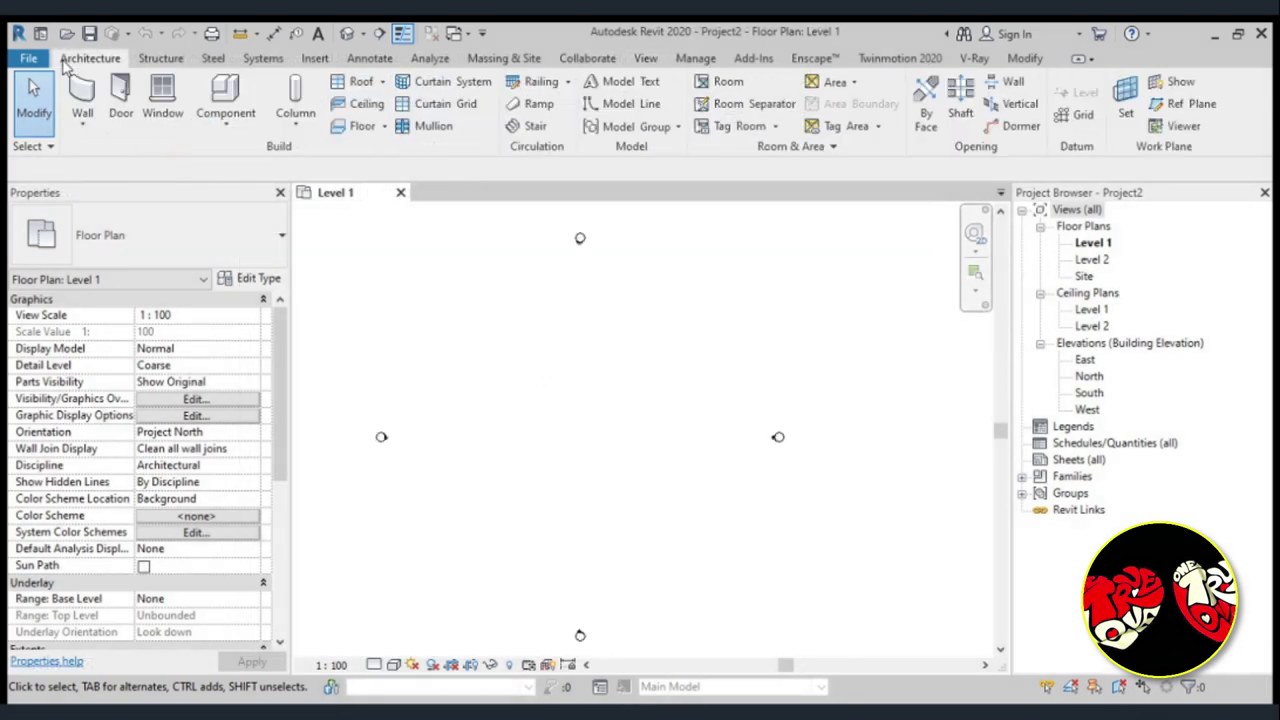
left_click(83, 115)
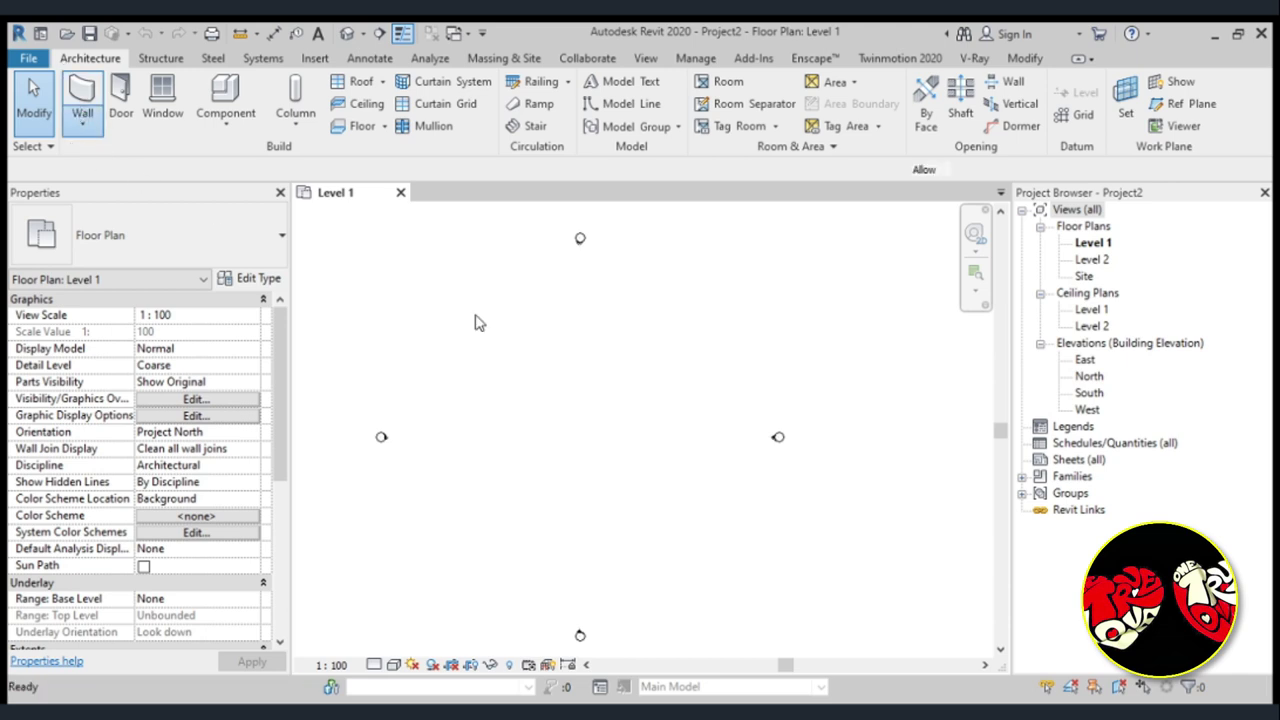
left_click(514, 388)
left_click(646, 389)
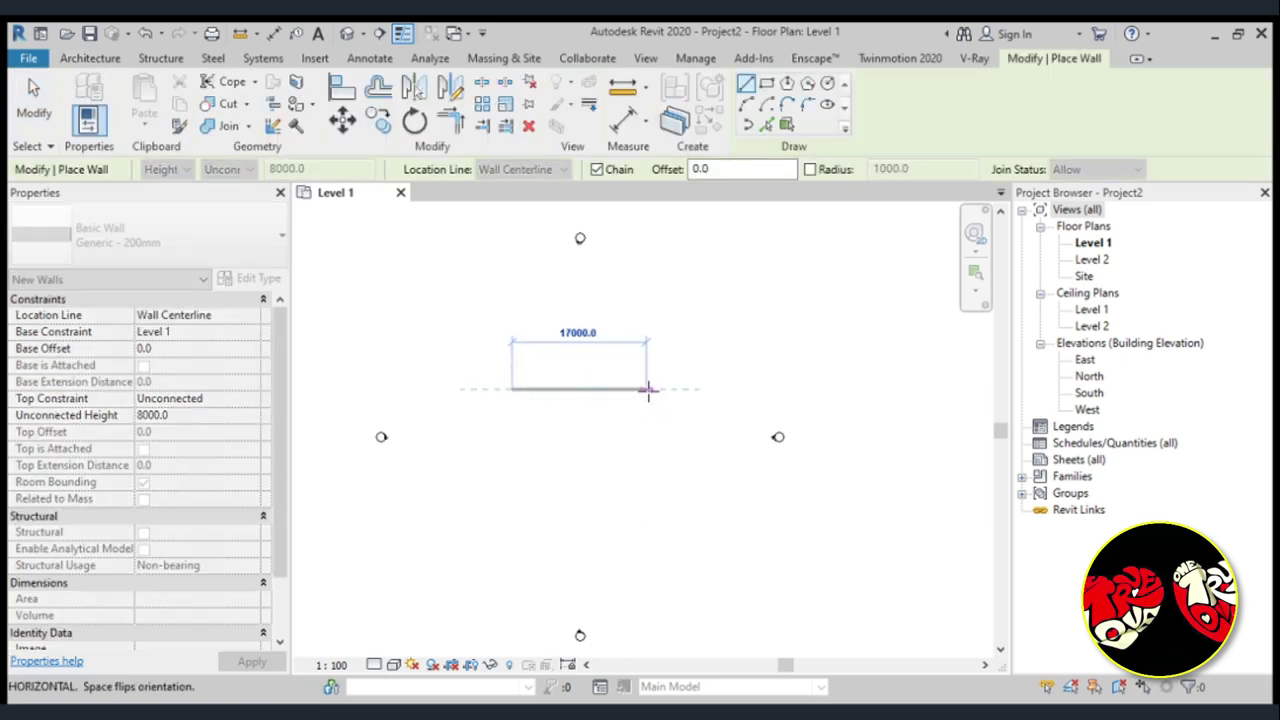
key("Escape")
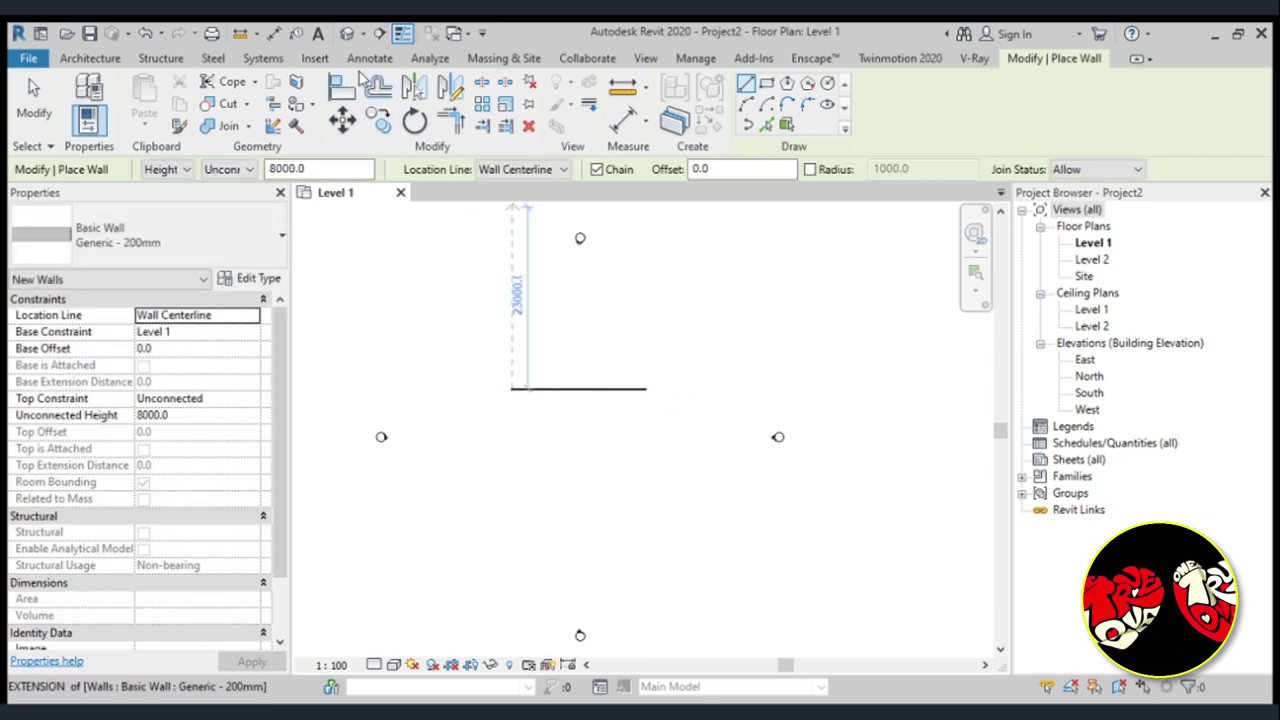
Check the wall in the default 3D view, return to Level 1, and begin placing a window.
left_click(347, 35)
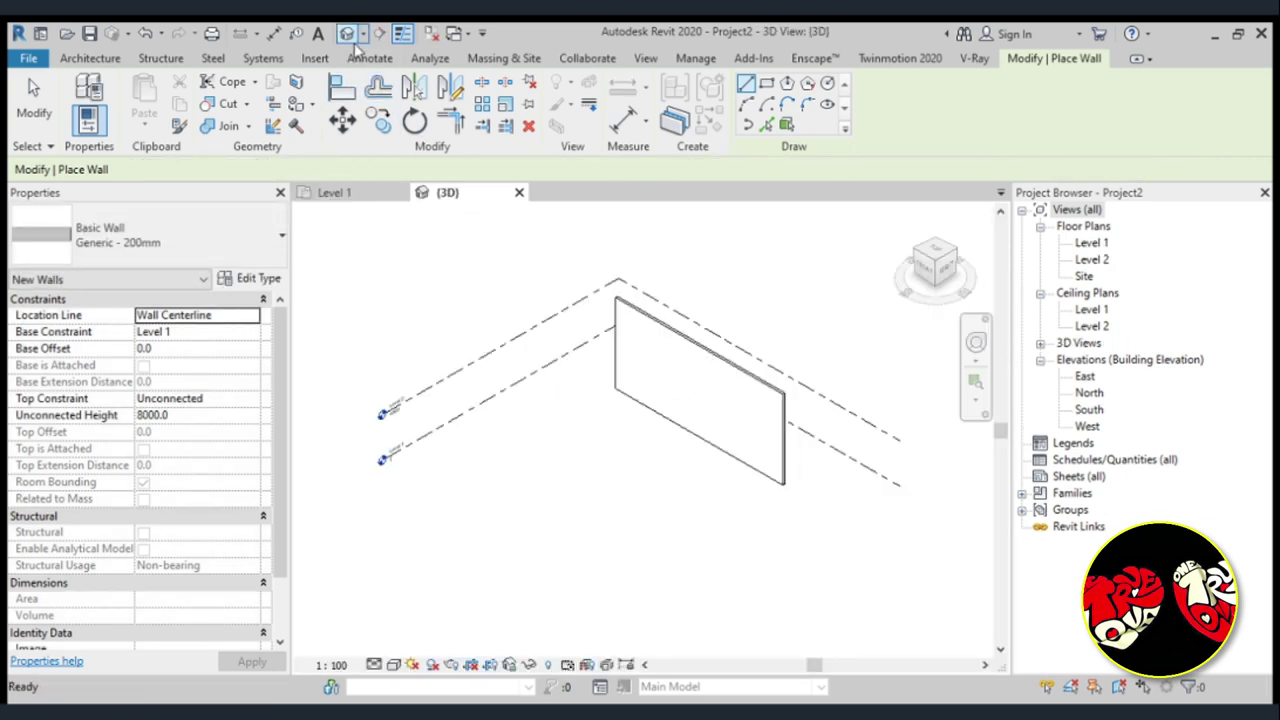
left_click(380, 195)
scroll(526, 368, "up", 1)
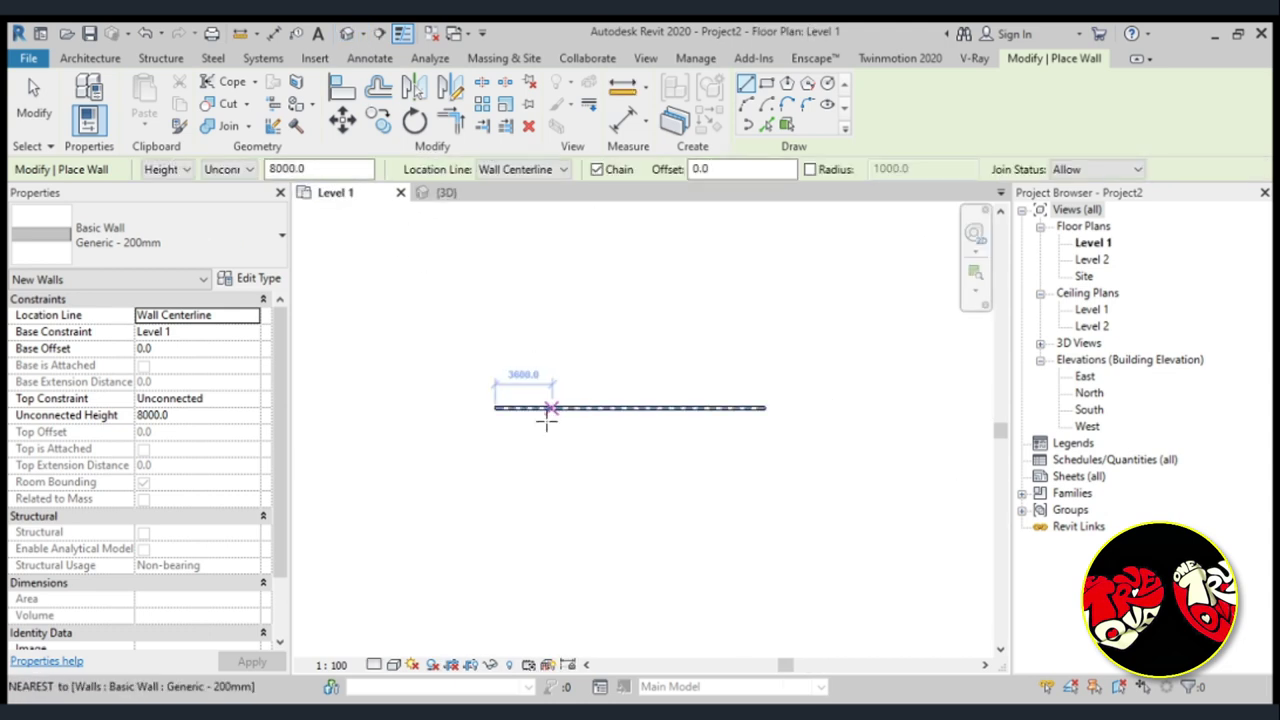
scroll(543, 414, "up", 2)
scroll(543, 375, "up", 1)
scroll(480, 420, "down", 1)
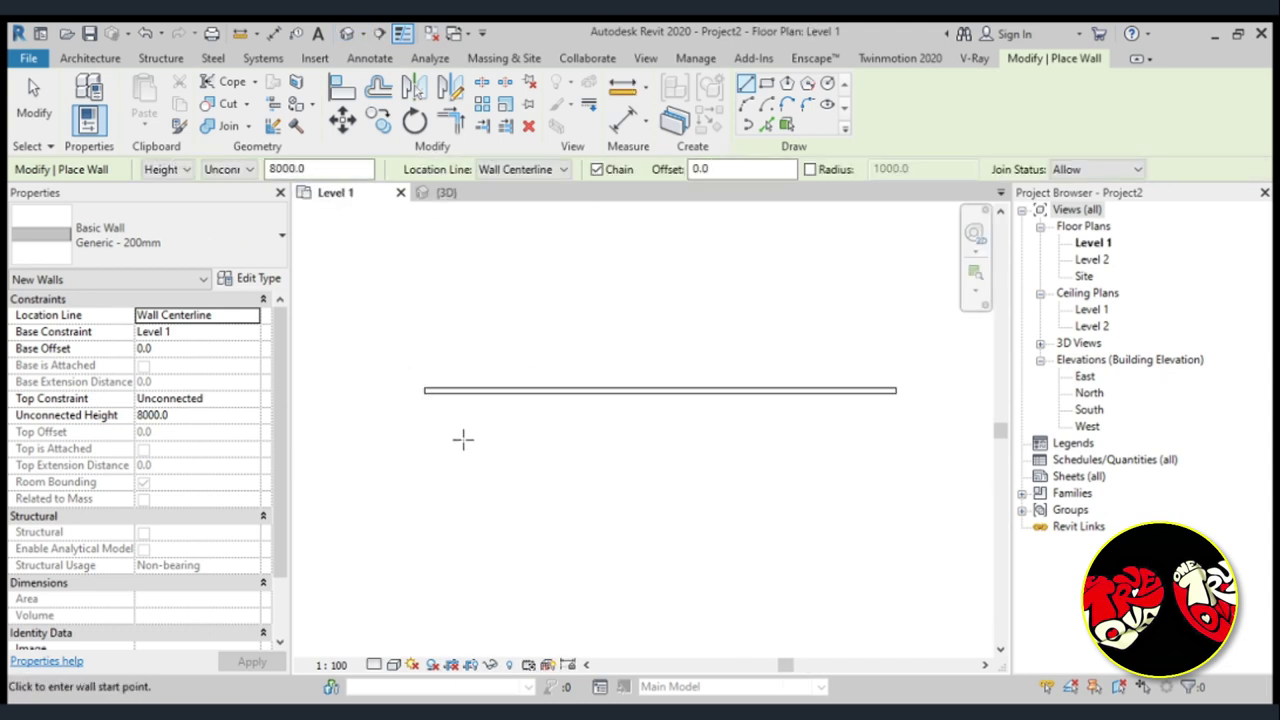
left_click(100, 62)
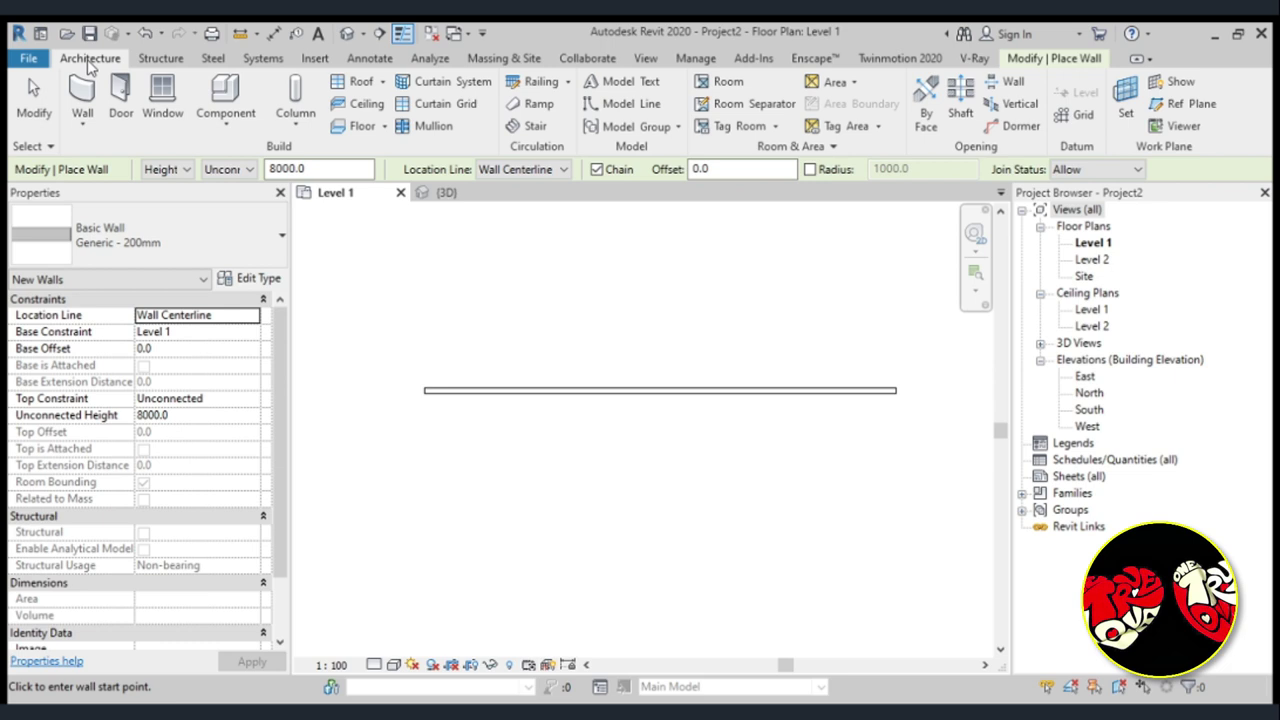
left_click(163, 110)
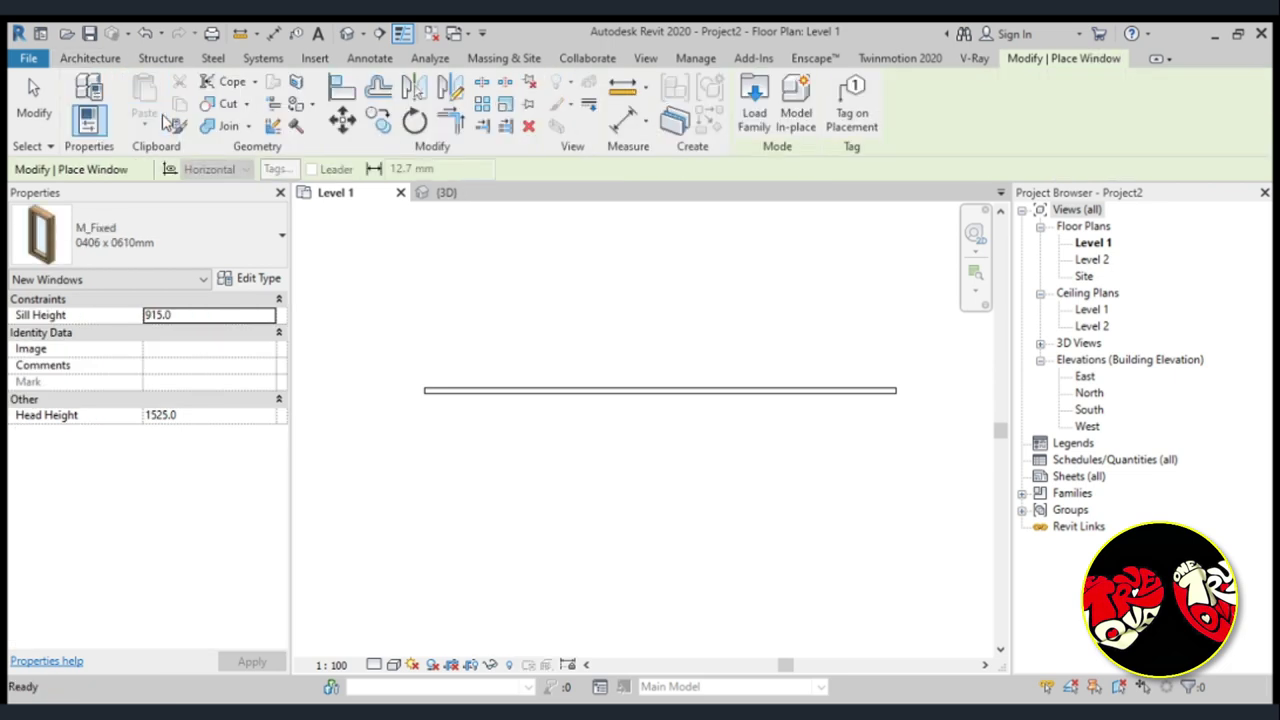
Load the Family2 window family, place it in the Level 1 wall, and view it in 3D.
left_click(754, 105)
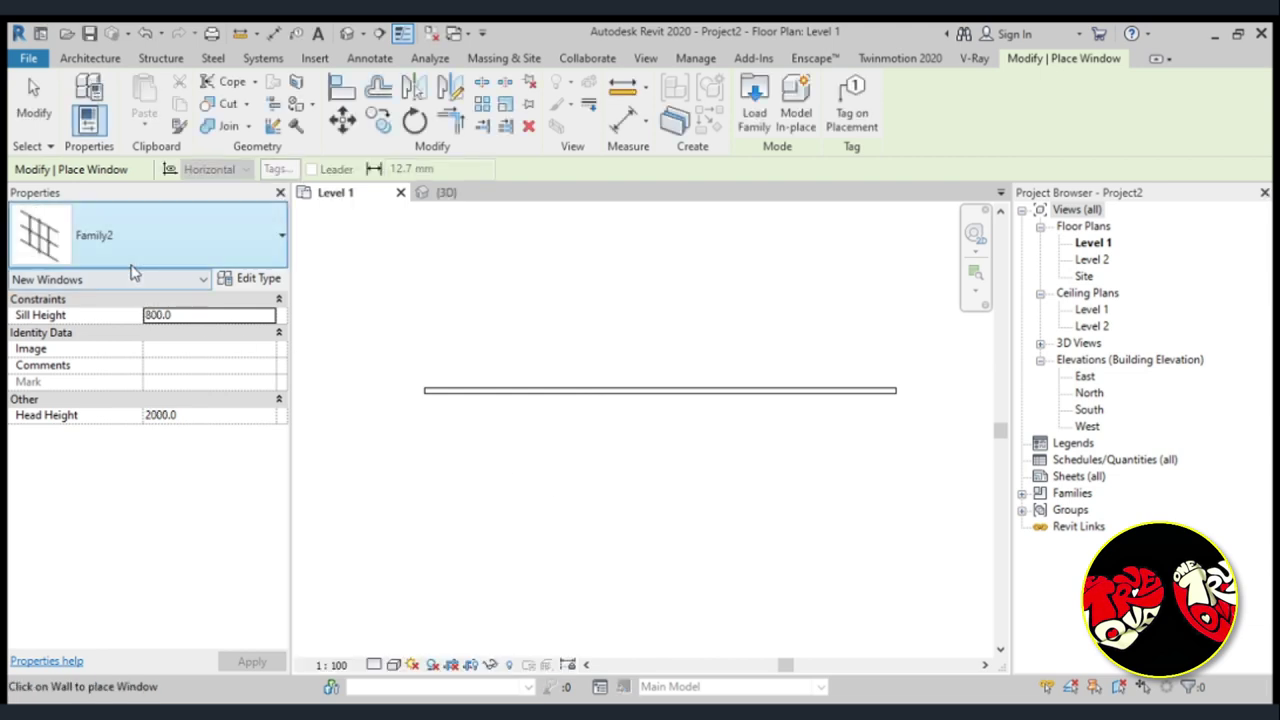
scroll(650, 408, "up", 2)
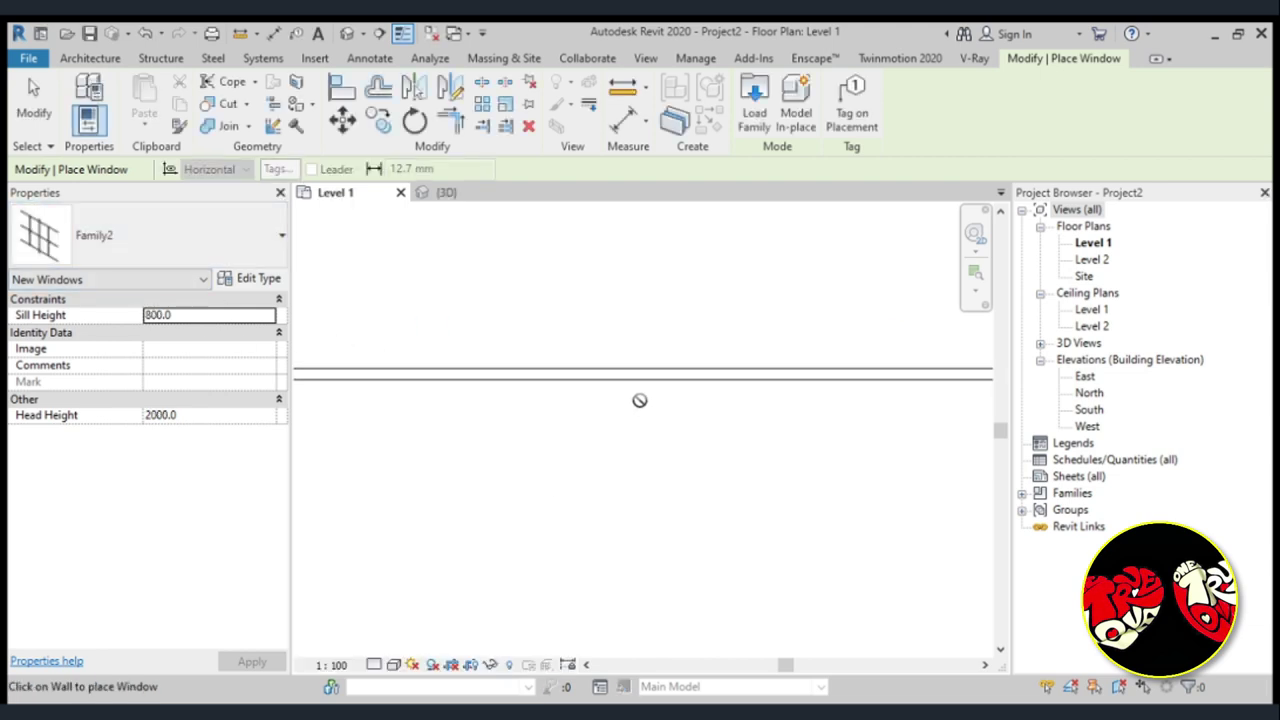
scroll(637, 397, "up", 2)
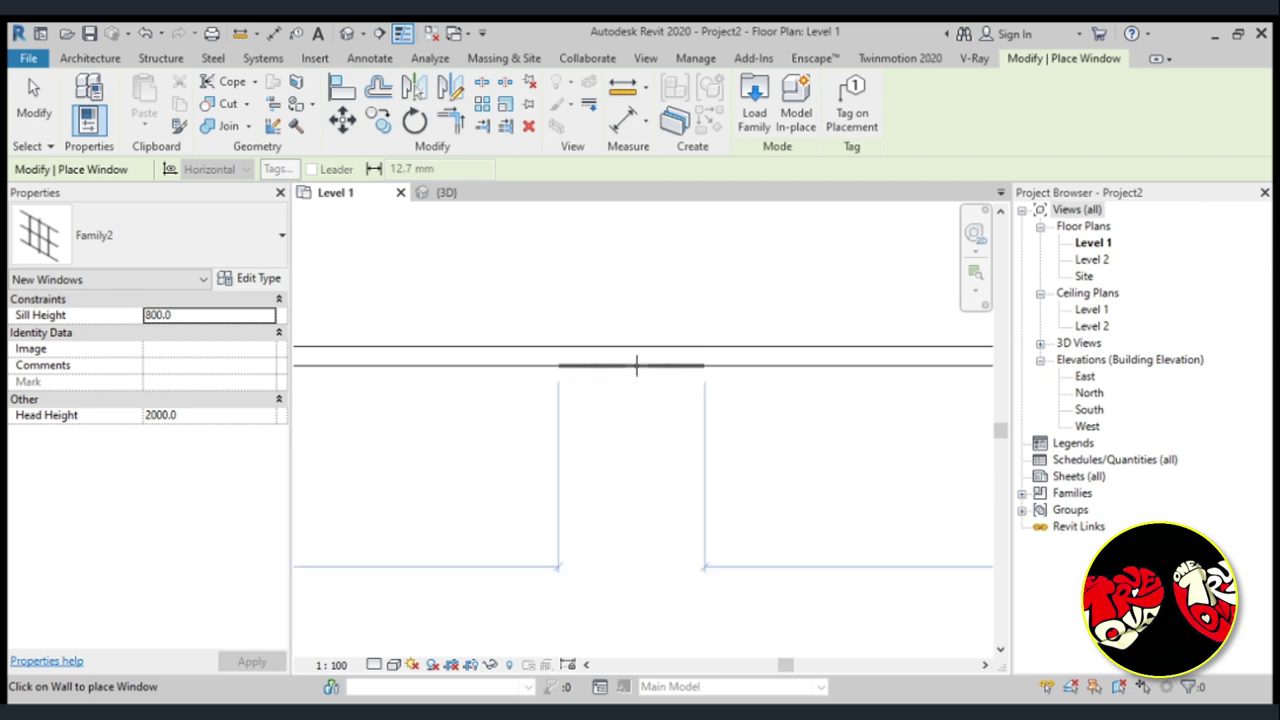
left_click(636, 366)
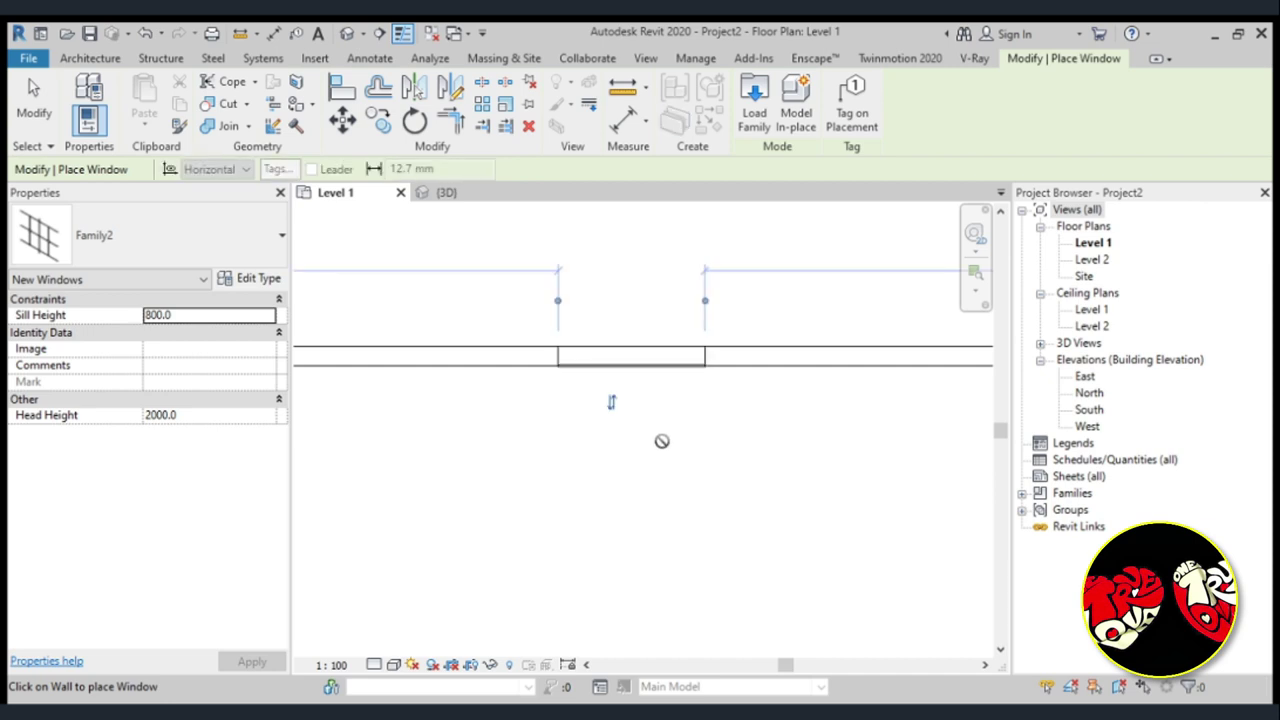
left_click(450, 196)
Zoom in on the window and edit the Family2 type, setting head height to 2300.
scroll(697, 462, "up", 5)
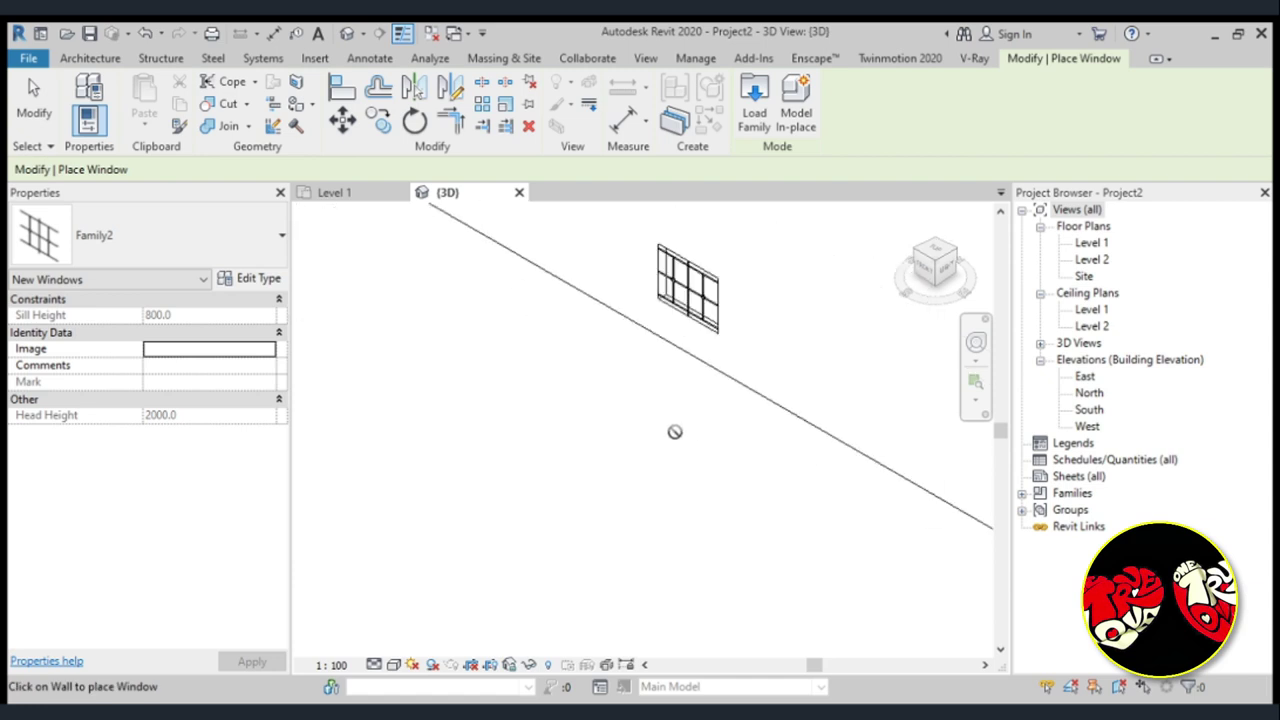
scroll(626, 288, "up", 5)
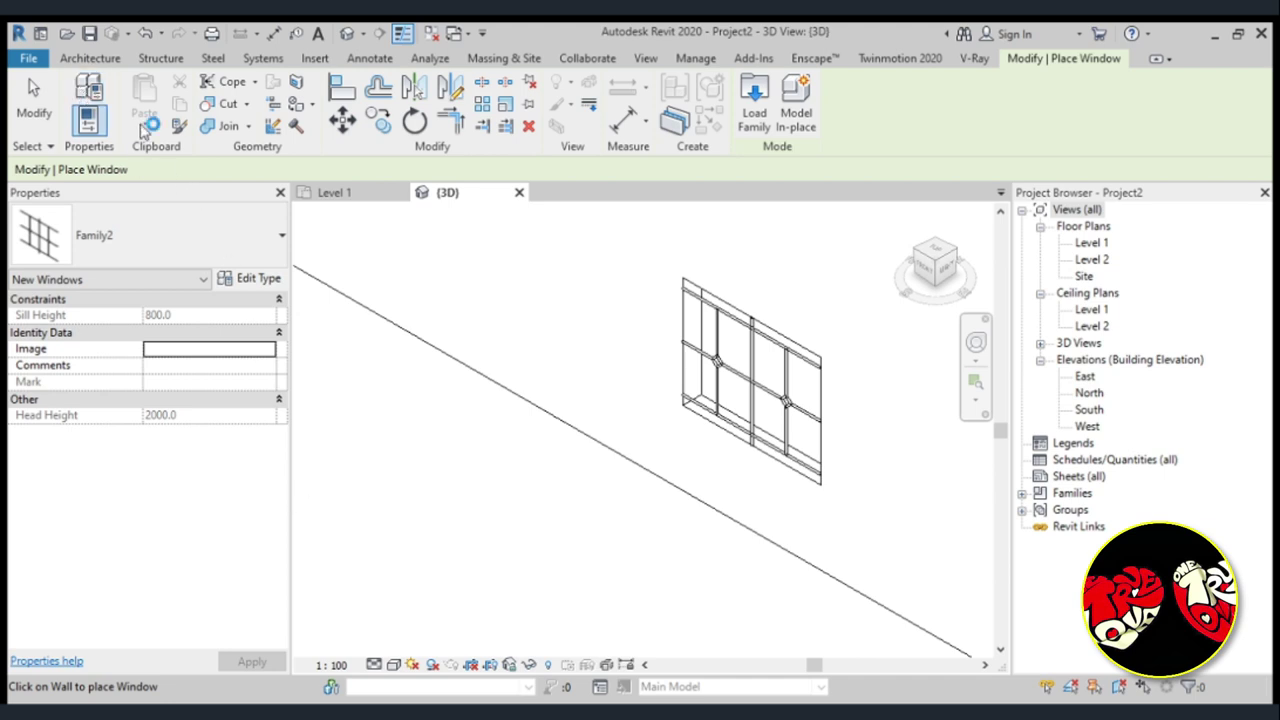
left_click(89, 90)
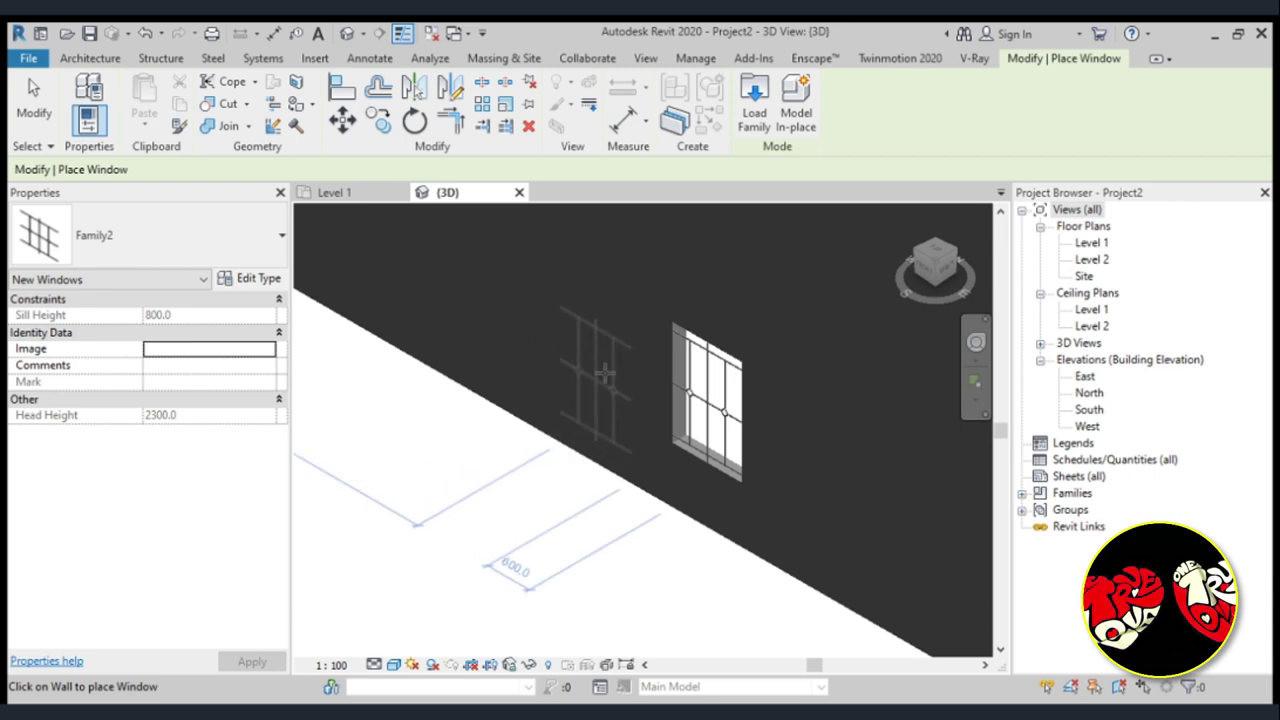
Review the Family2 type properties again and place another window in the wall.
scroll(605, 373, "up", 2)
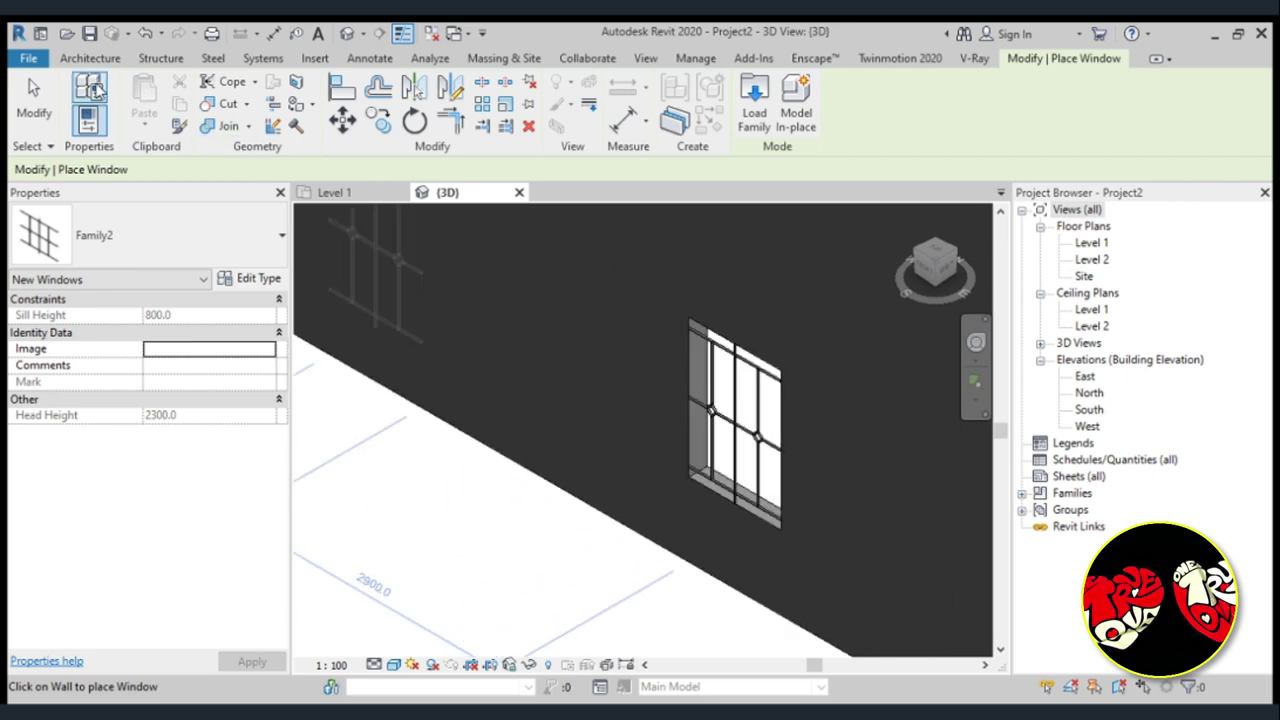
left_click(97, 90)
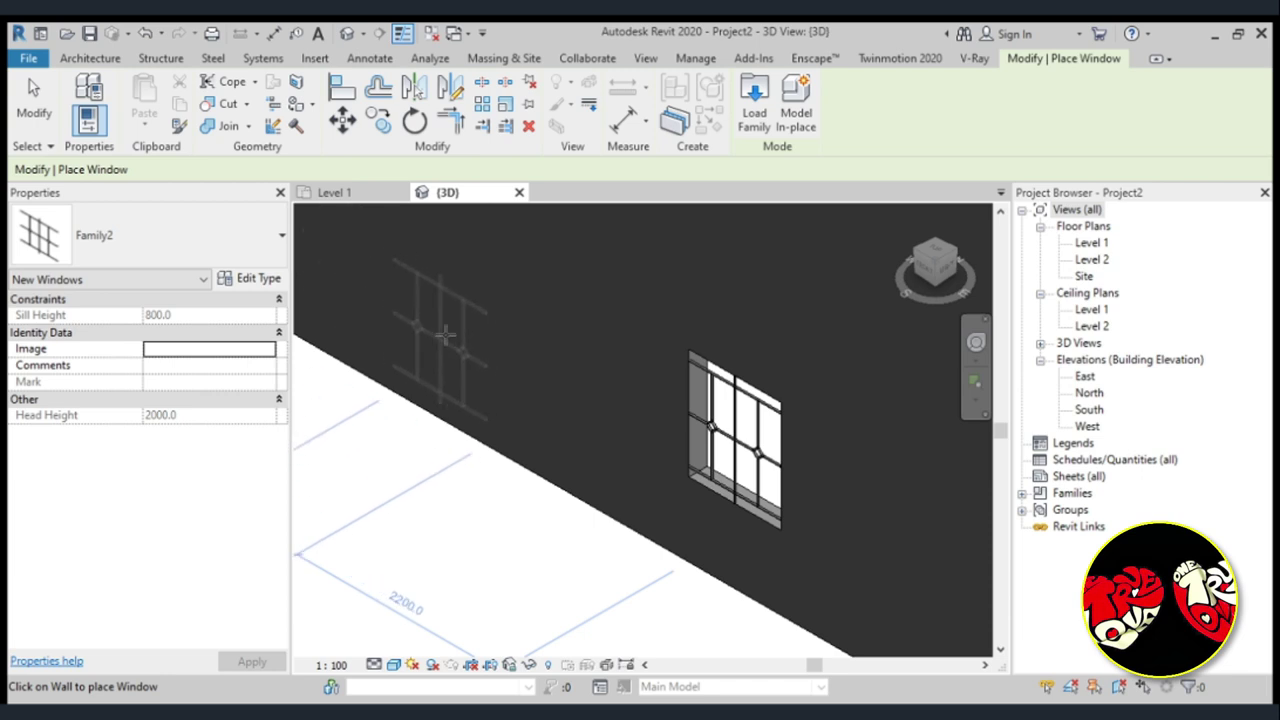
left_click(393, 305)
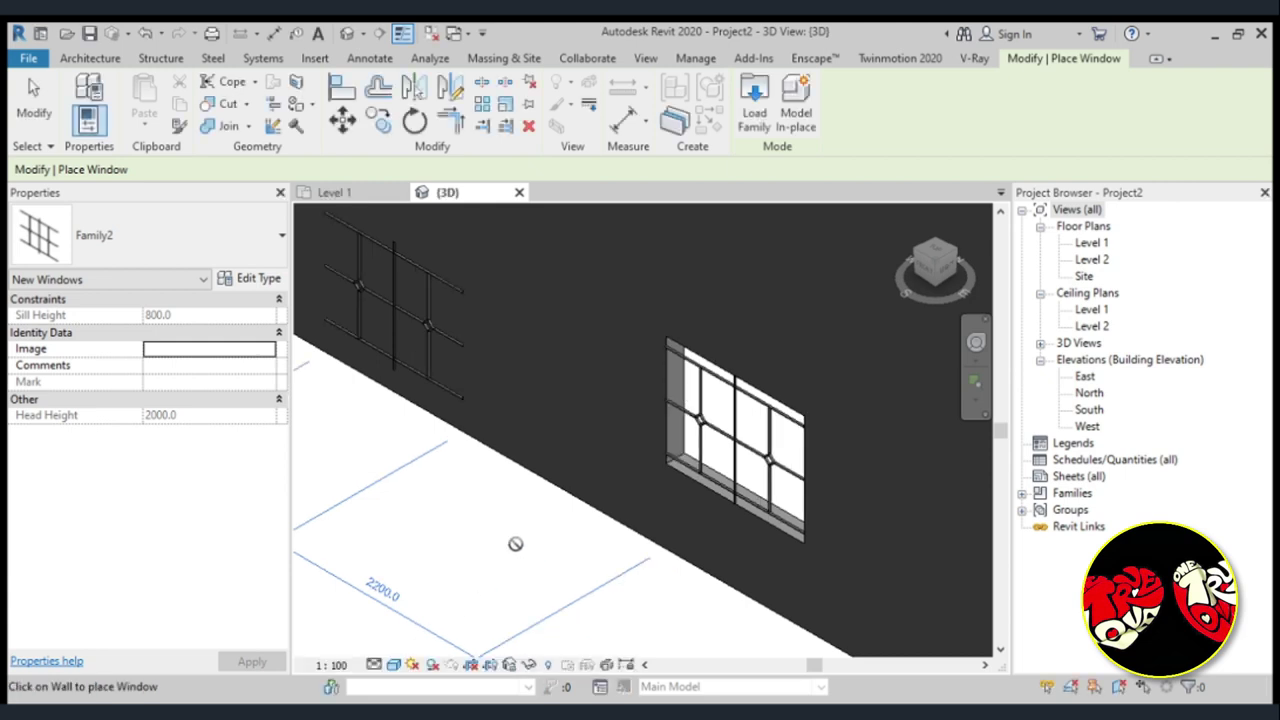
Orbit around the wall, end window placement, and zoom in on the diamond-barred window.
scroll(463, 503, "down", 1)
scroll(463, 503, "down", 1)
scroll(463, 503, "down", 1)
middle_click_drag(463, 503, 510, 542, "shift")
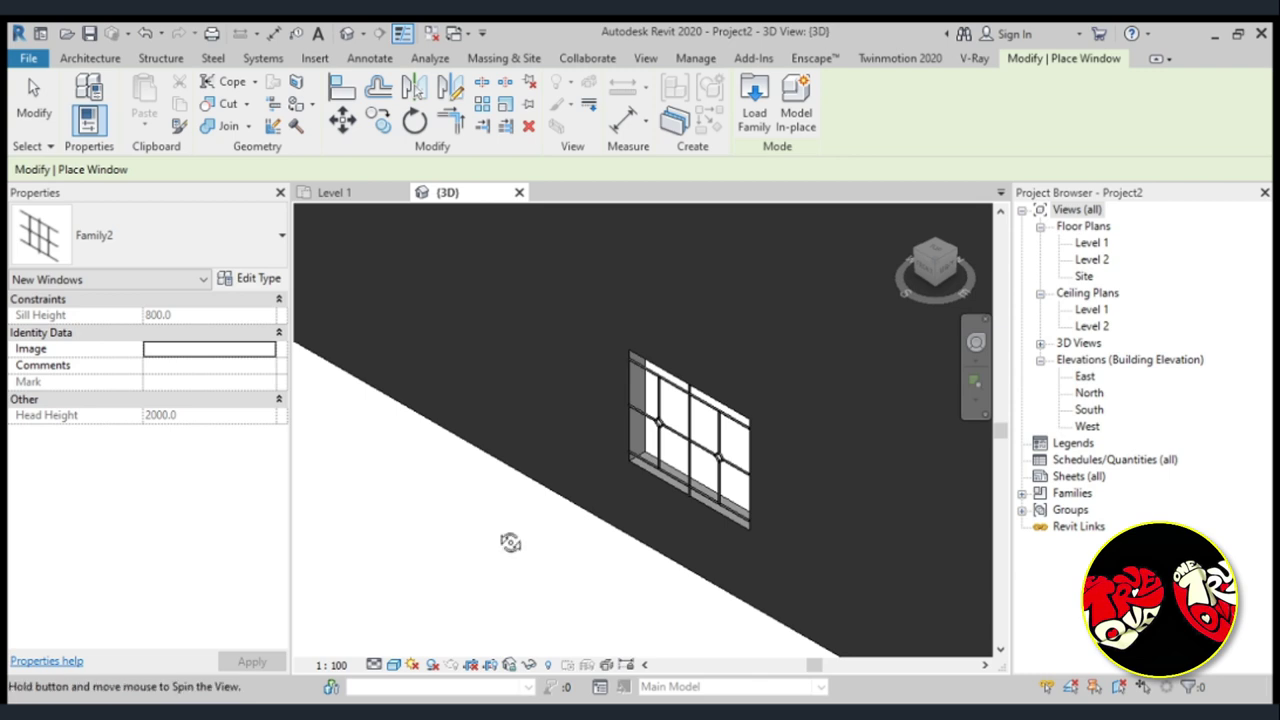
mouse_move(510, 542)
middle_mouse_down("shift")
mouse_move(466, 490)
mouse_move(497, 571)
mouse_move(517, 571)
middle_mouse_up("shift")
key("Escape")
scroll(535, 548, "up", 3)
scroll(537, 340, "up", 2)
scroll(537, 340, "up", 2)
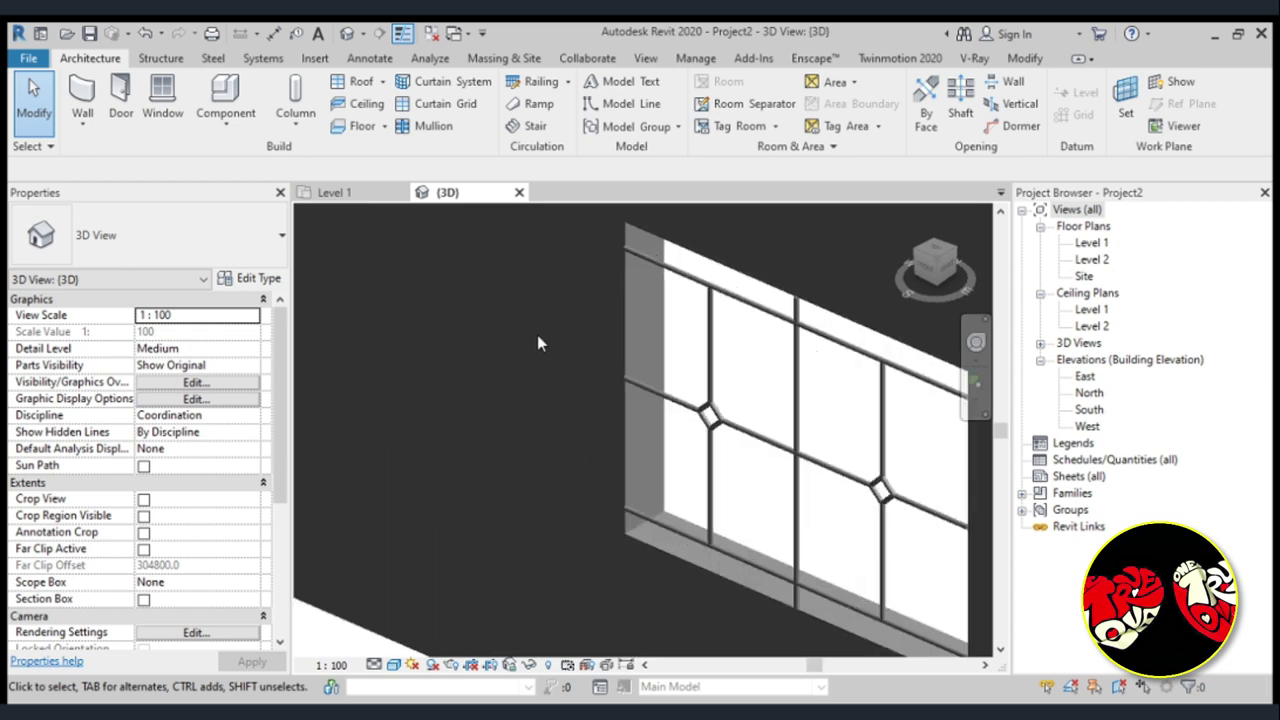
scroll(503, 357, "down", 1)
scroll(503, 357, "down", 2)
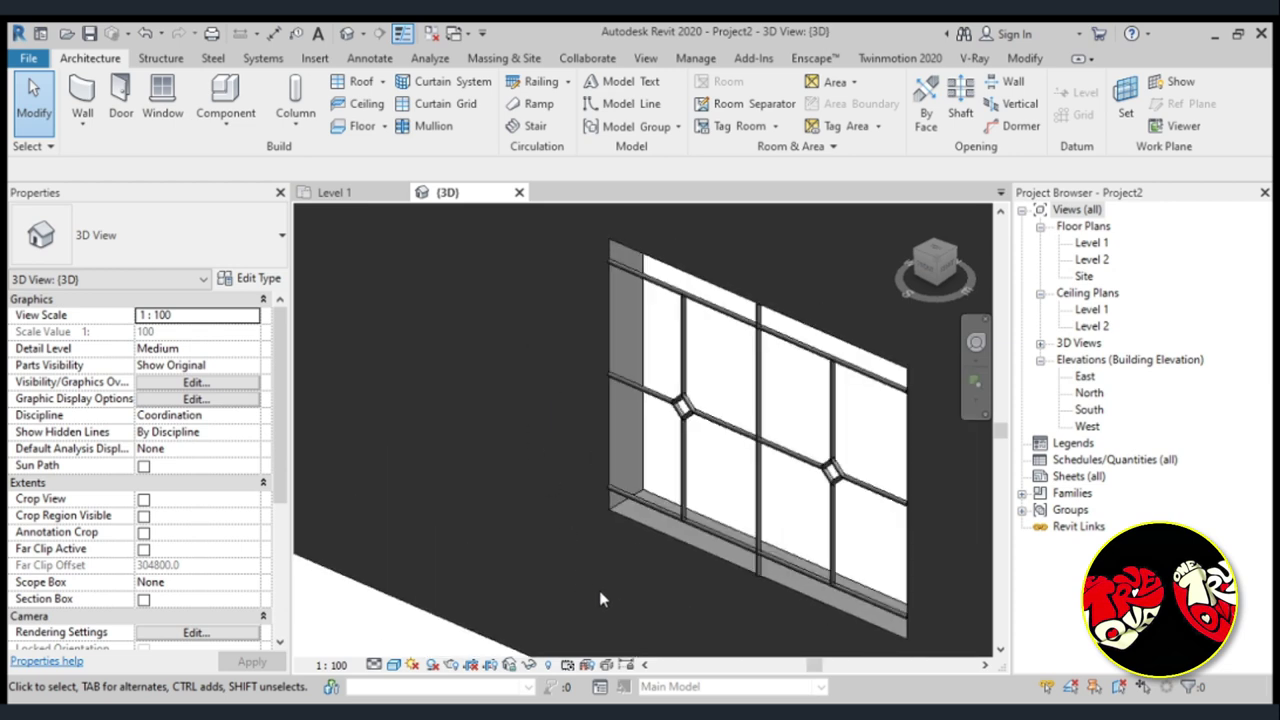